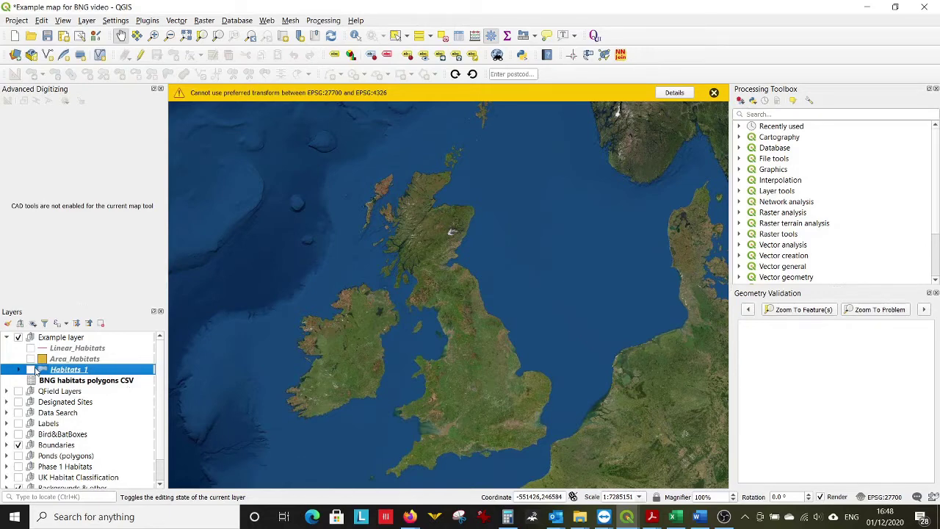
- Zoom the map to the Habitats_1 layer and turn on the layer's visibility
right_click(57, 371)
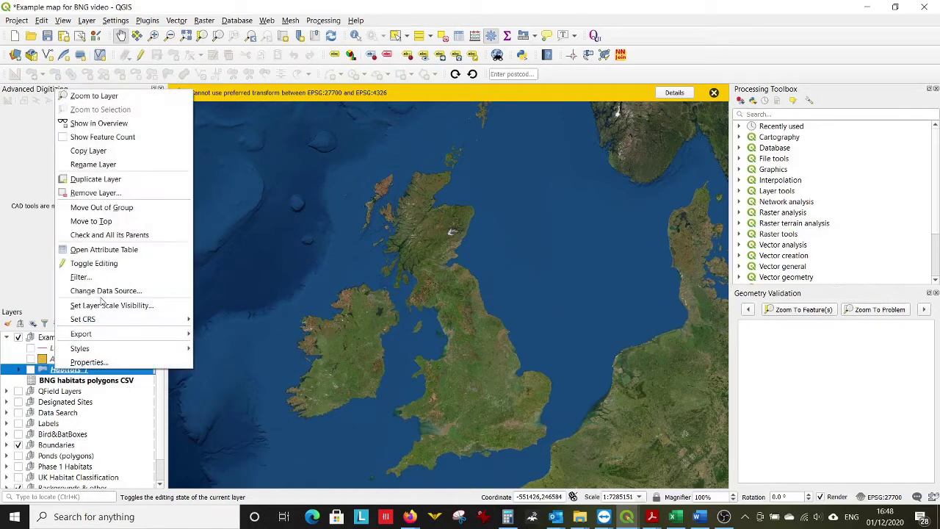
click(94, 96)
scroll(376, 264, down, 1)
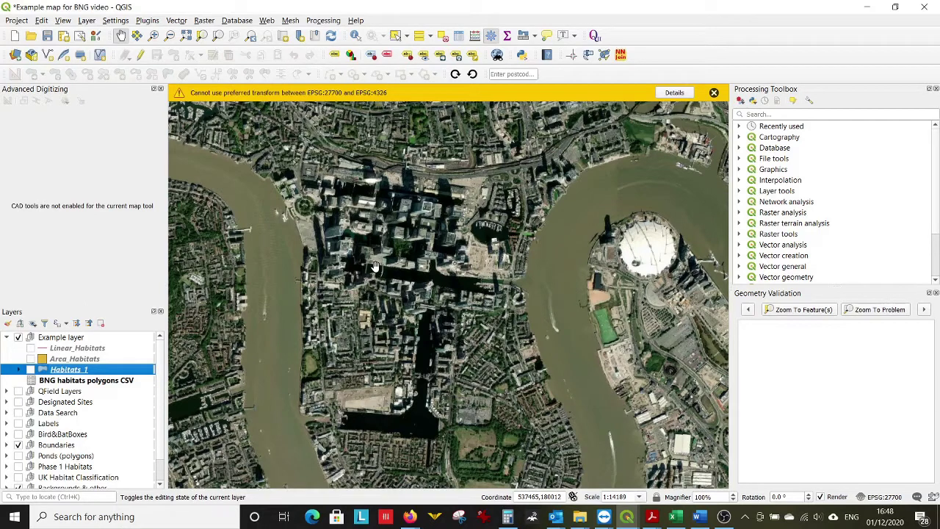
click(31, 369)
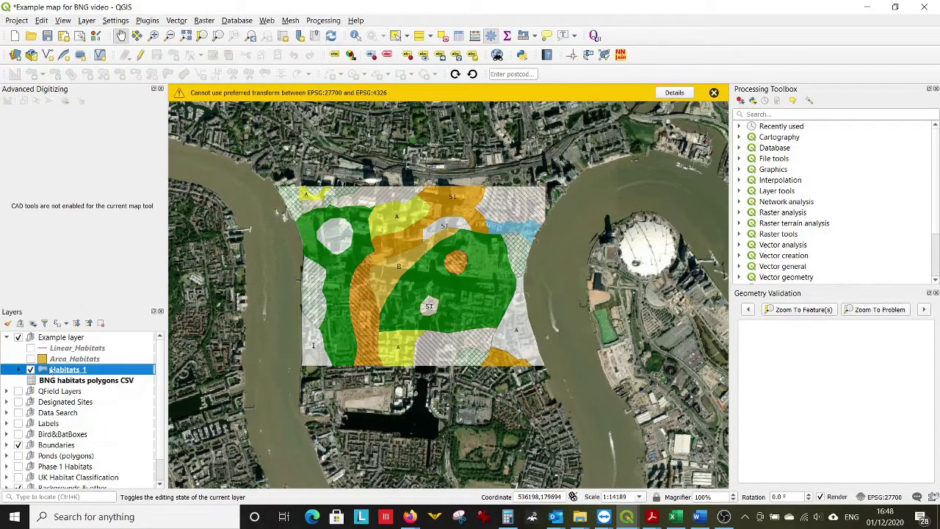
scroll(444, 246, up, 2)
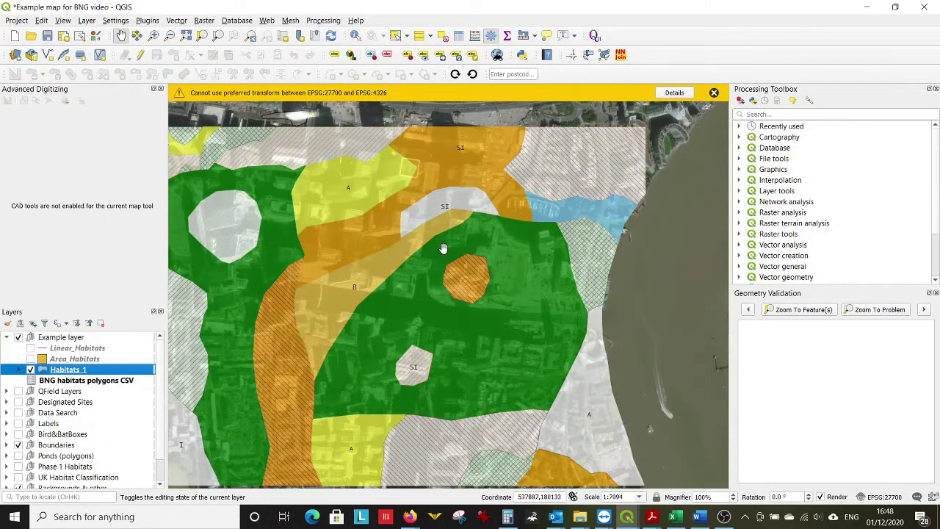
scroll(445, 246, down, 2)
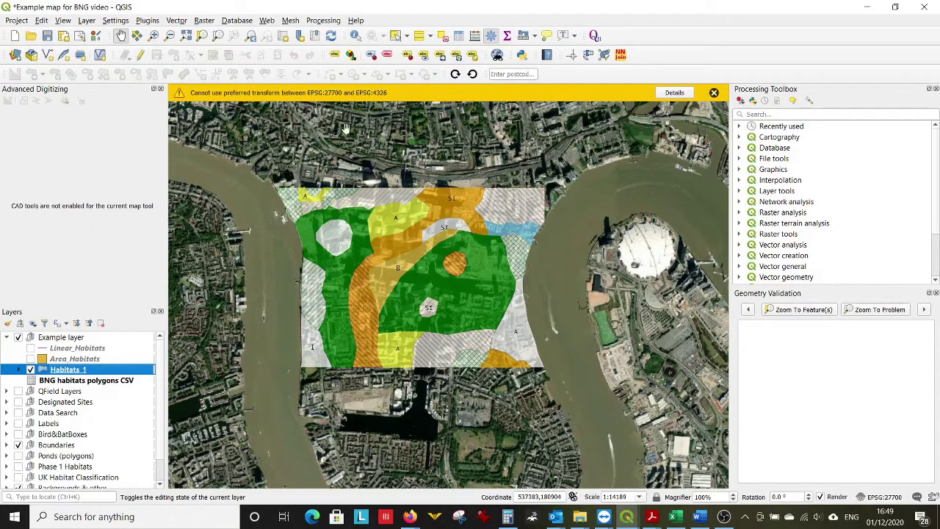
- Widen the Value column in the Habitats_1 attribute table to fit the full habitat names and review the records
click(458, 36)
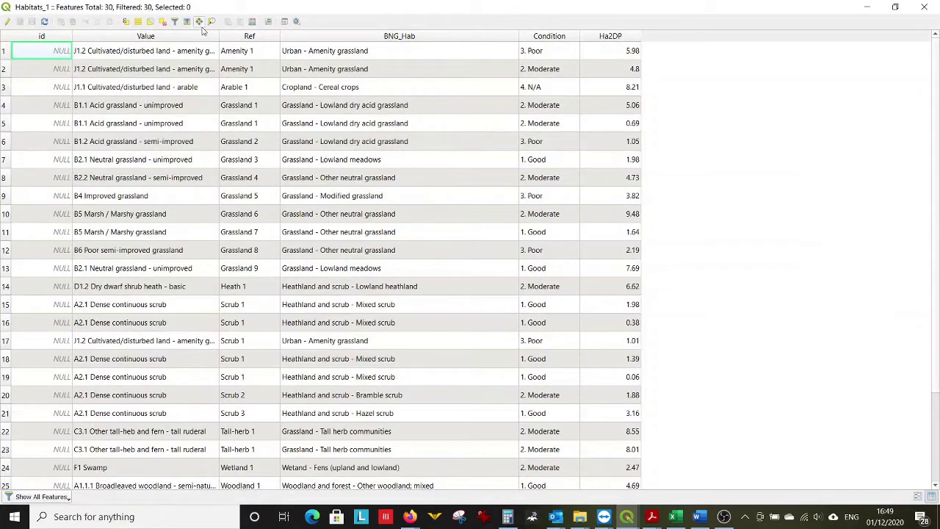
drag(218, 35, 301, 37)
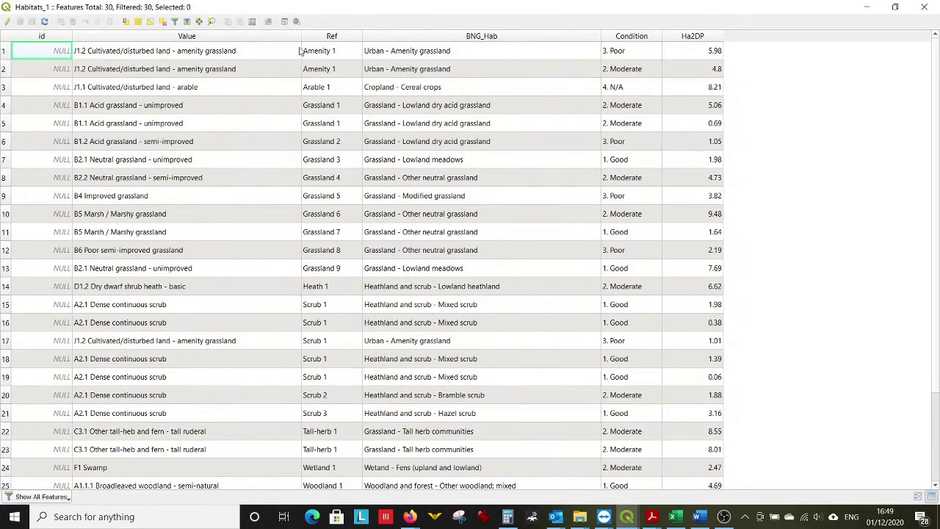
scroll(345, 256, down, 2)
scroll(345, 256, up, 2)
click(311, 37)
click(924, 7)
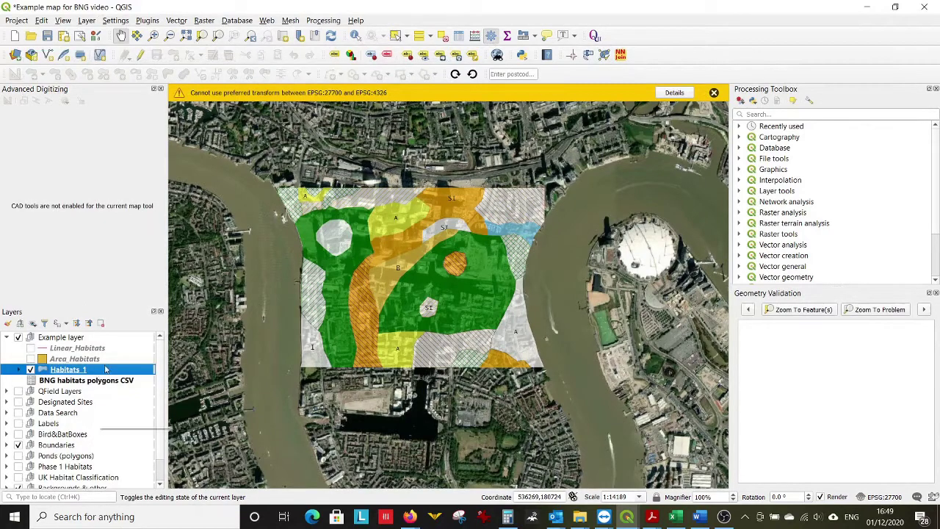
- Examine the Ha2DP column in the Habitats_1 attribute table and the expression that calculates it in the layer's field properties
click(457, 36)
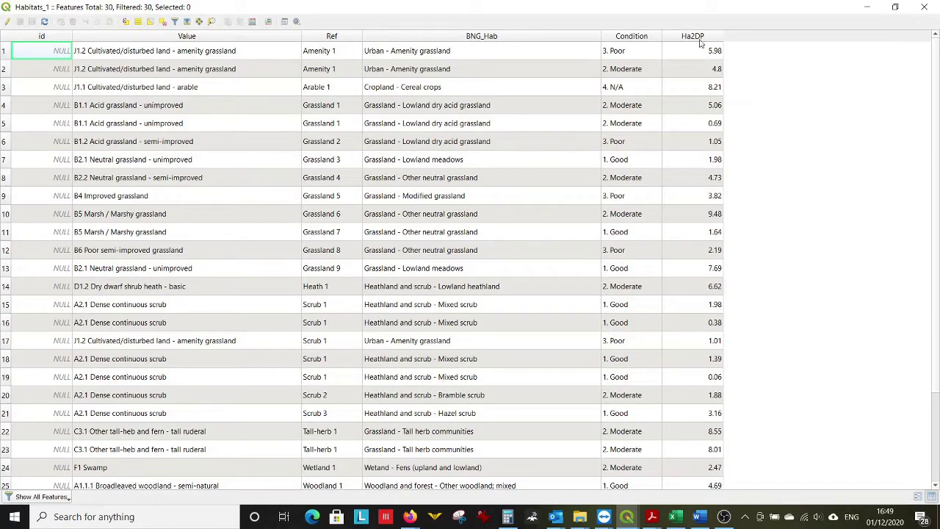
click(924, 7)
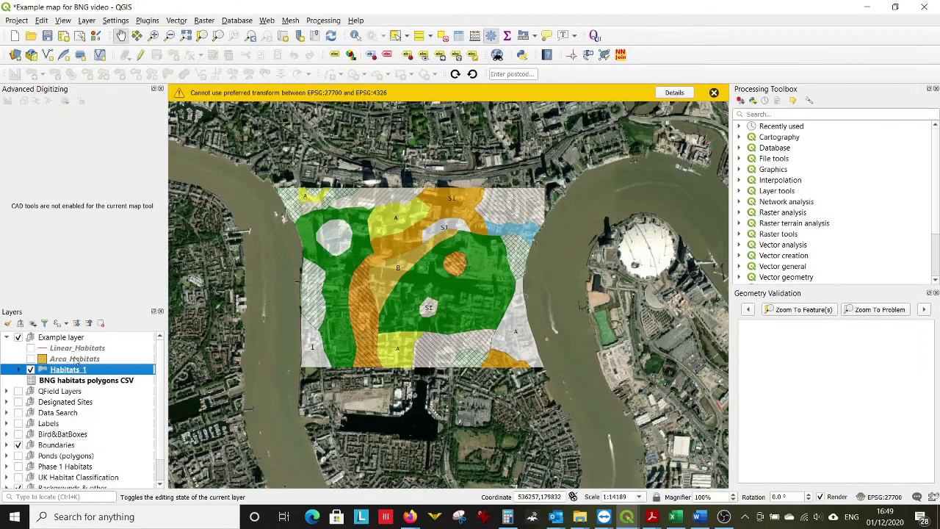
double_click(72, 374)
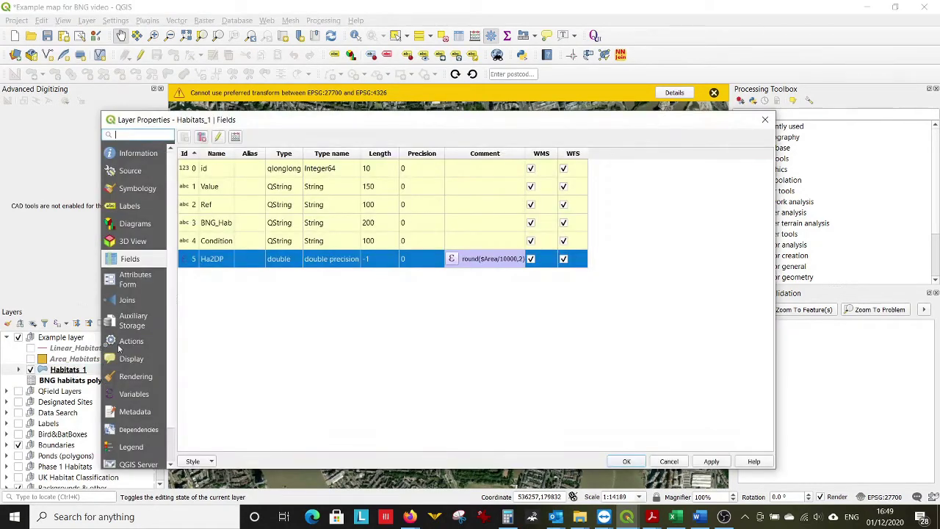
click(140, 245)
click(141, 260)
click(452, 259)
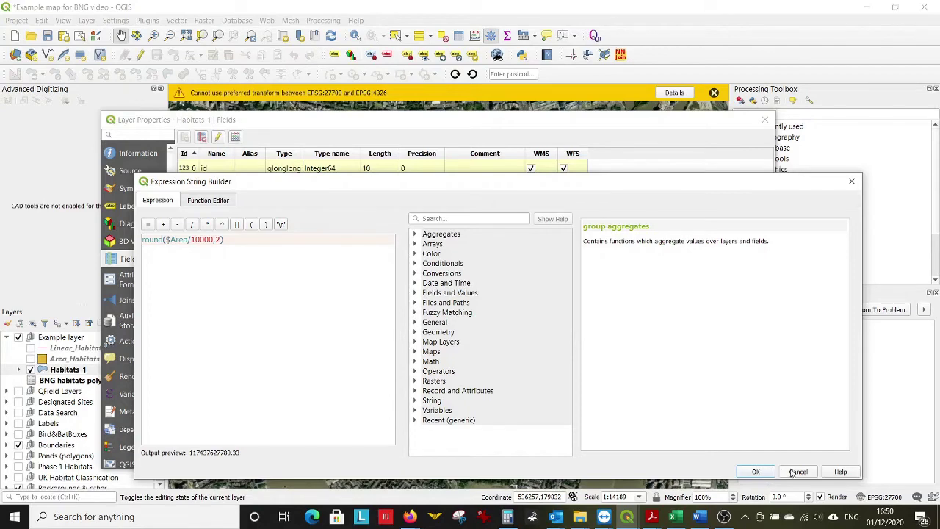
click(797, 476)
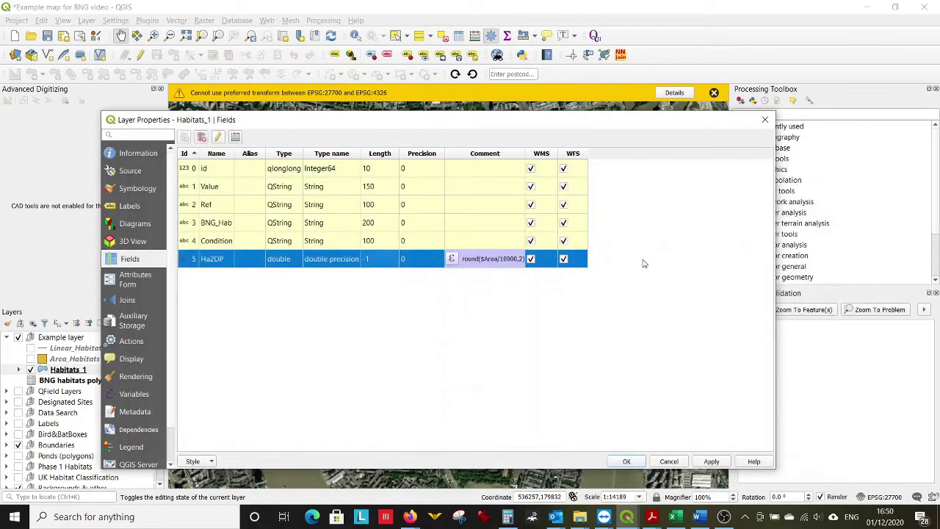
click(680, 463)
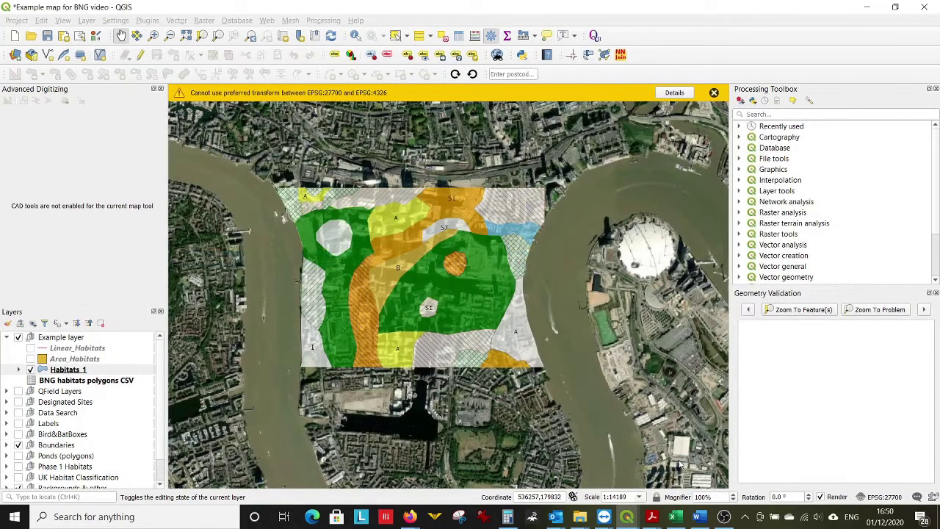
- Open the Habitats_1 attribute table as a smaller window beside the map, showing the Value and Ref columns
click(459, 36)
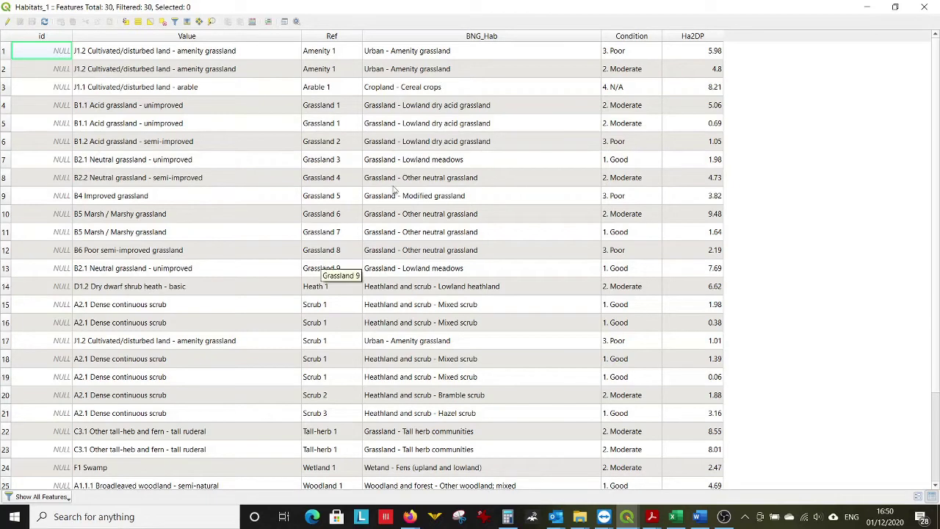
drag(518, 11, 687, 107)
drag(768, 171, 921, 174)
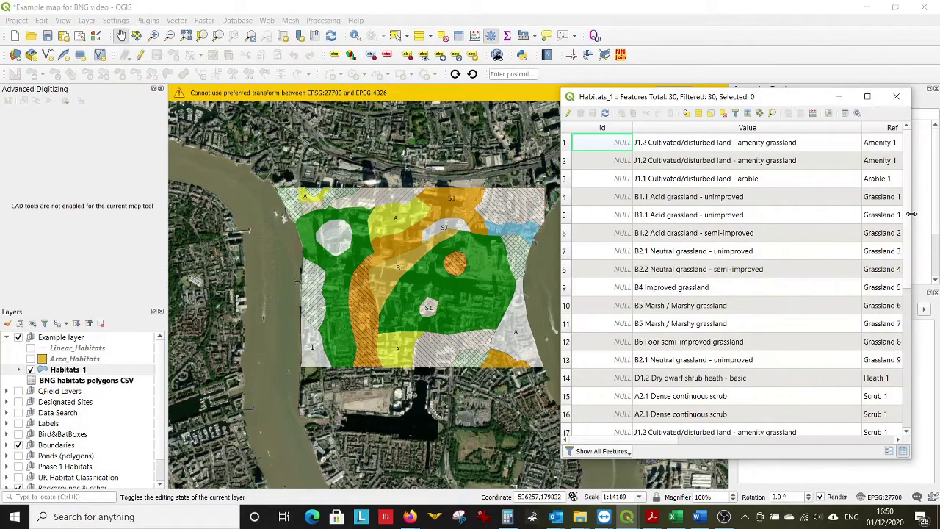
drag(667, 441, 695, 441)
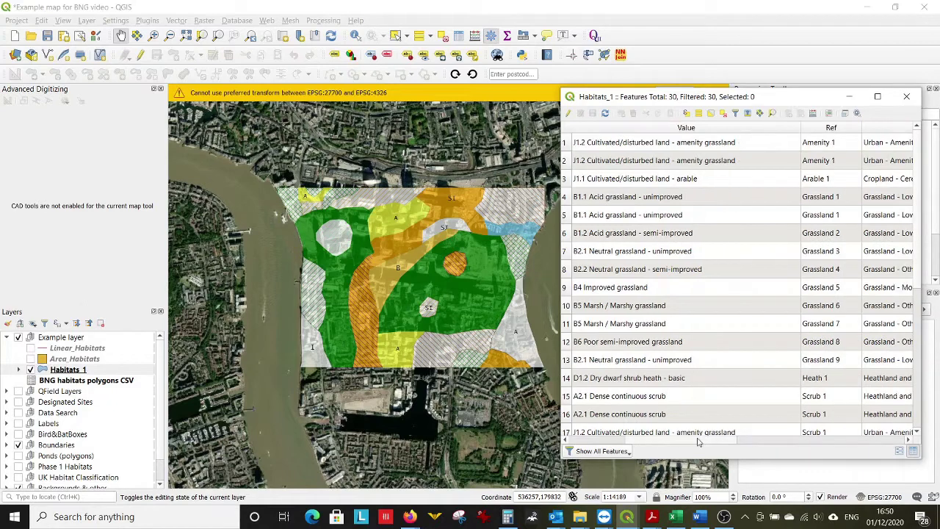
- Select rows 17 to 19 in the attribute table and enable editing for the Habitats_1 layer
scroll(716, 368, down, 2)
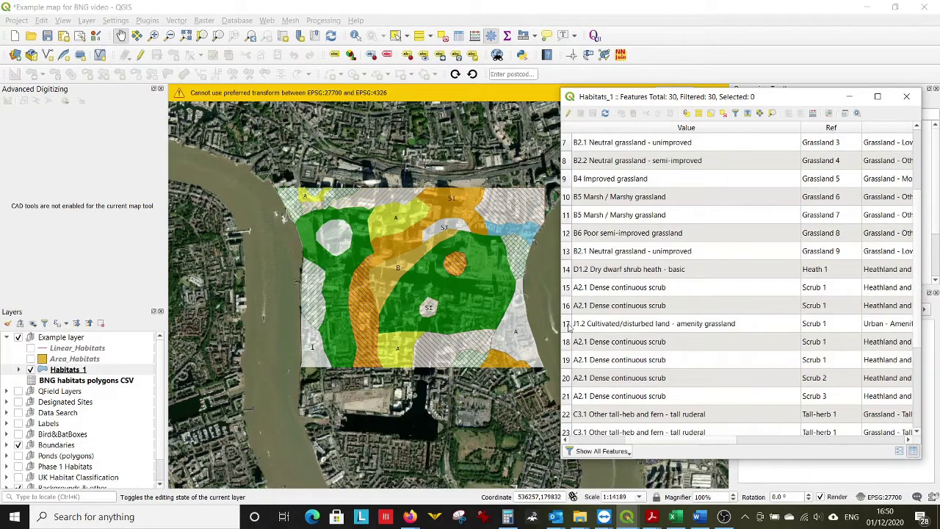
click(567, 325)
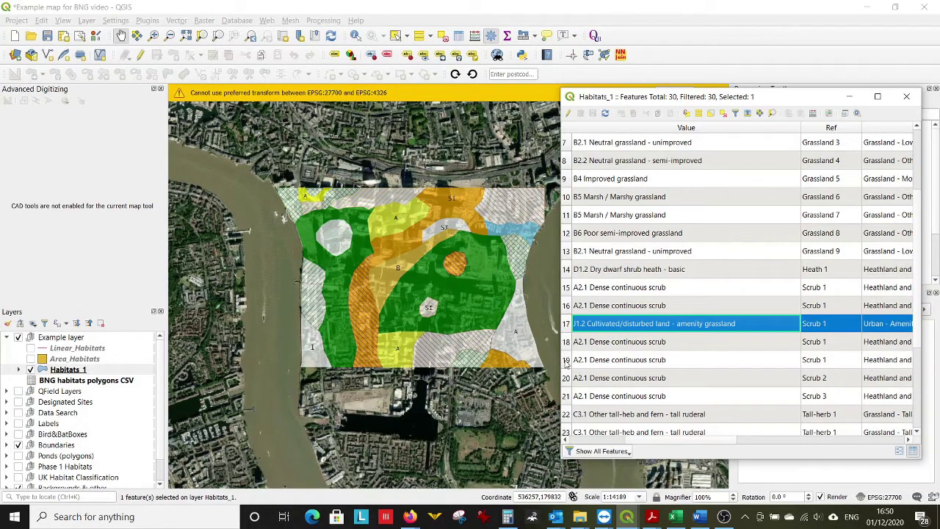
shift+click(571, 360)
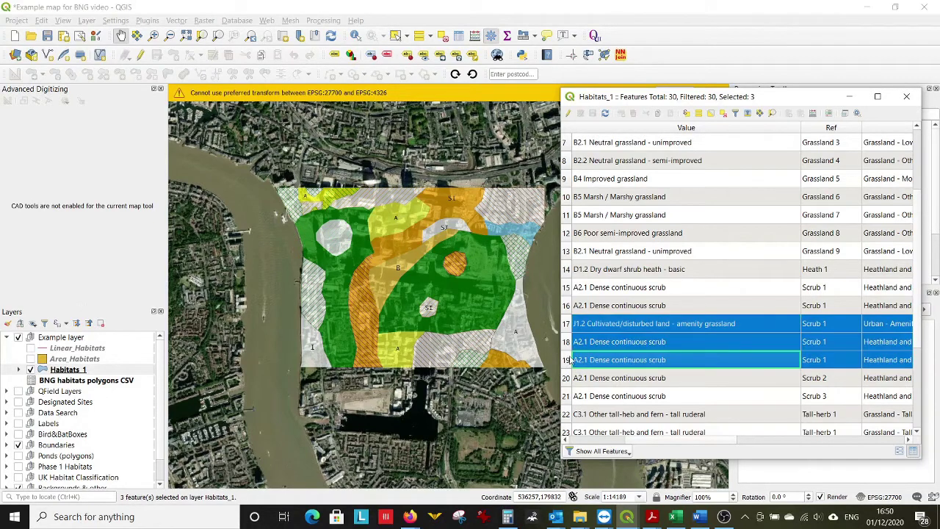
click(661, 325)
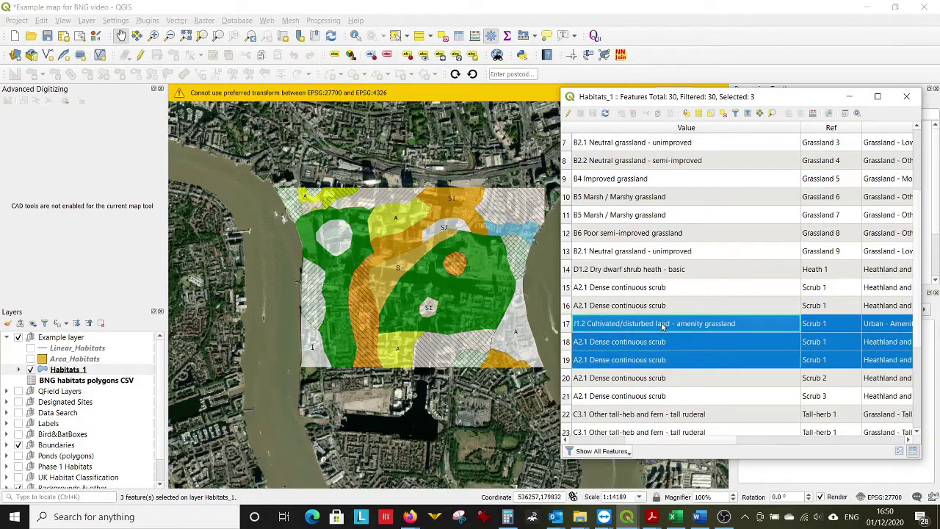
click(570, 114)
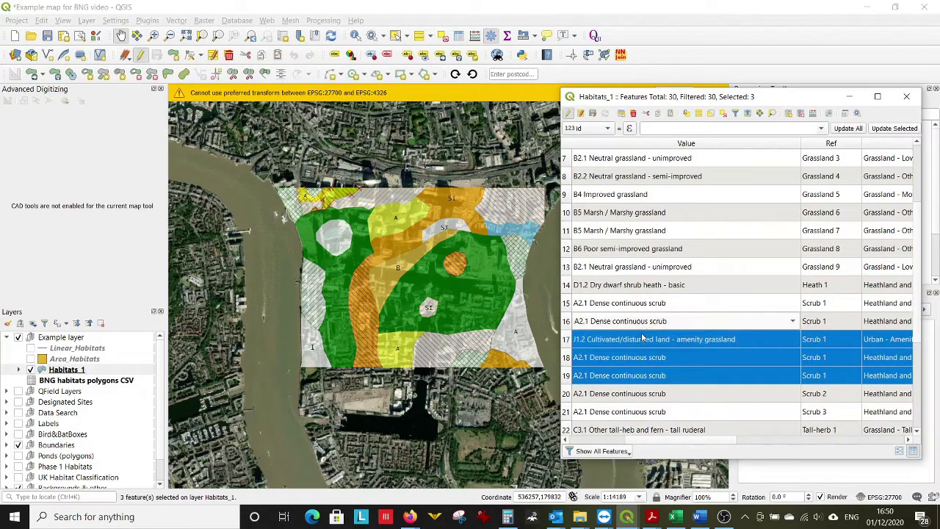
- Change the Value of row 17 to A2.1 Dense continuous scrub
double_click(643, 340)
scroll(644, 340, up, 5)
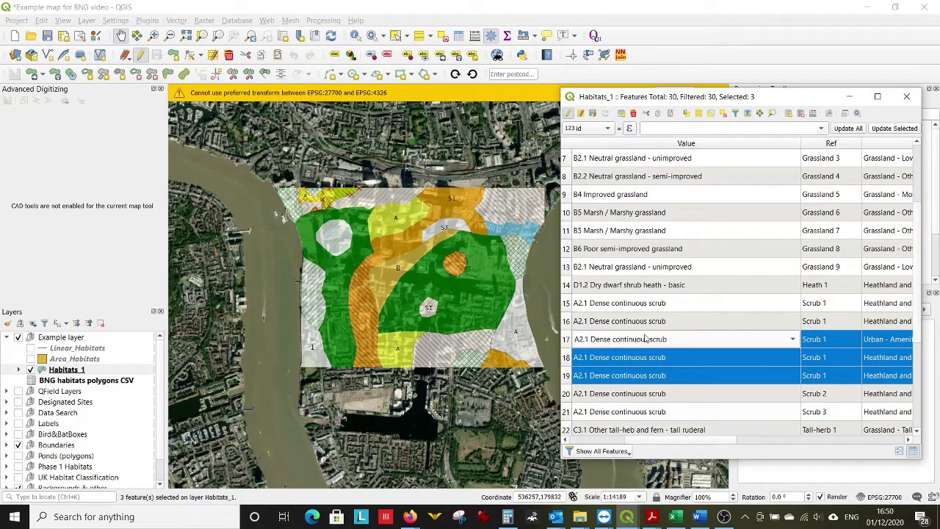
key(Return)
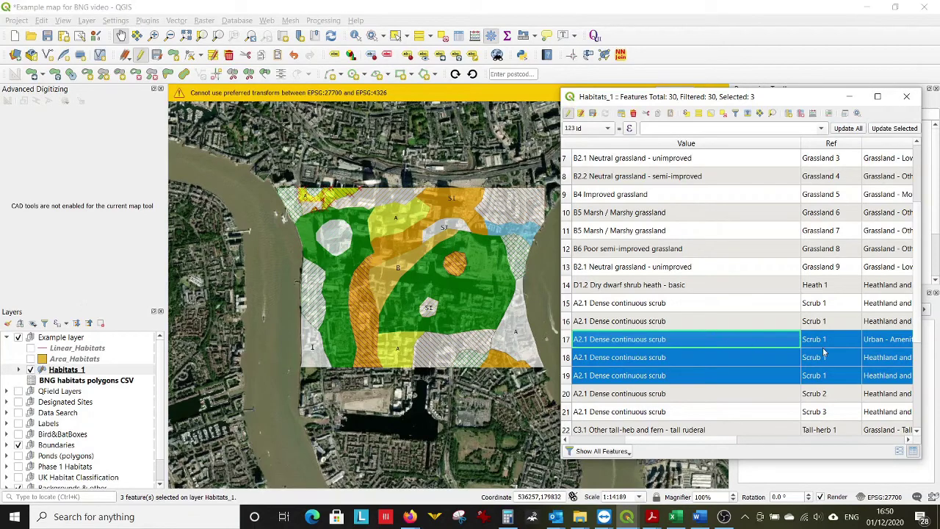
- Inspect the row 17 polygon on the map by selecting only that row, and clear the selection
scroll(362, 223, up, 2)
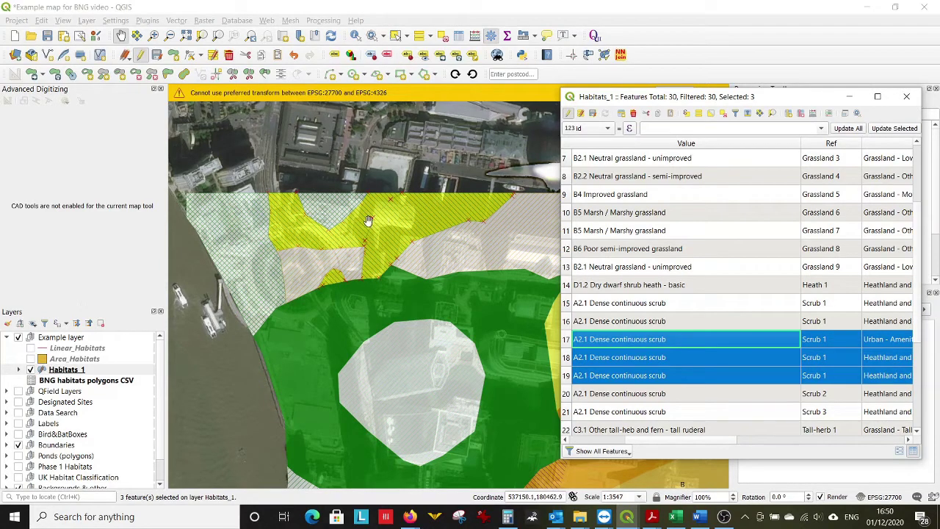
click(569, 342)
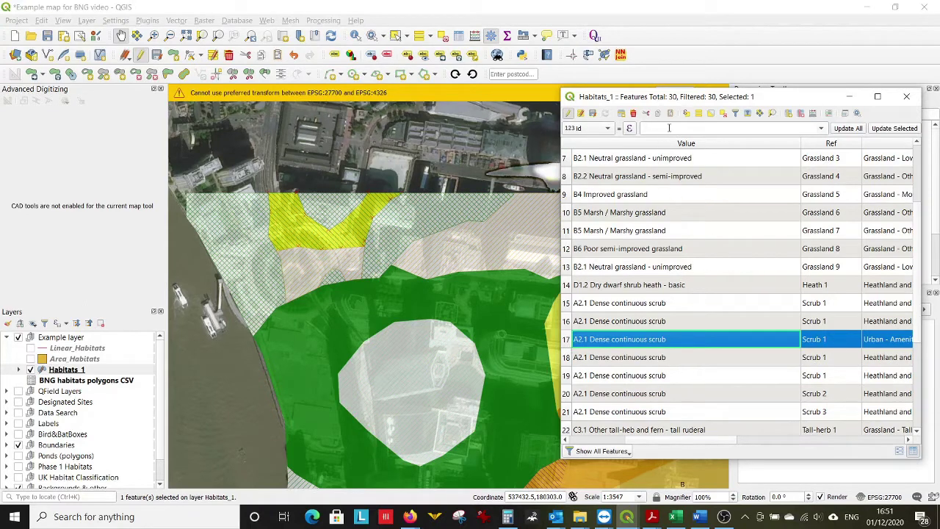
click(723, 115)
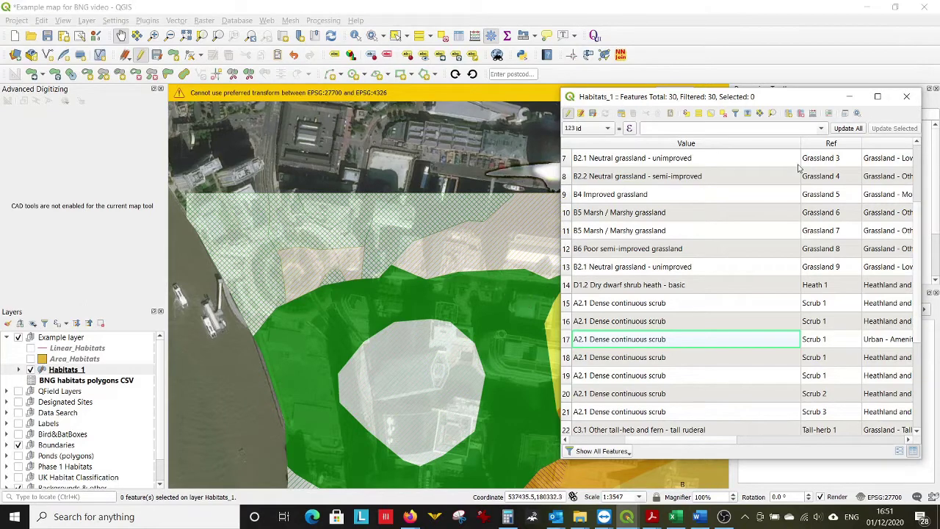
- Maximize the attribute table and set the Value of row 17 to J1.2 Cultivated/disturbed land - amenity grassland
click(877, 100)
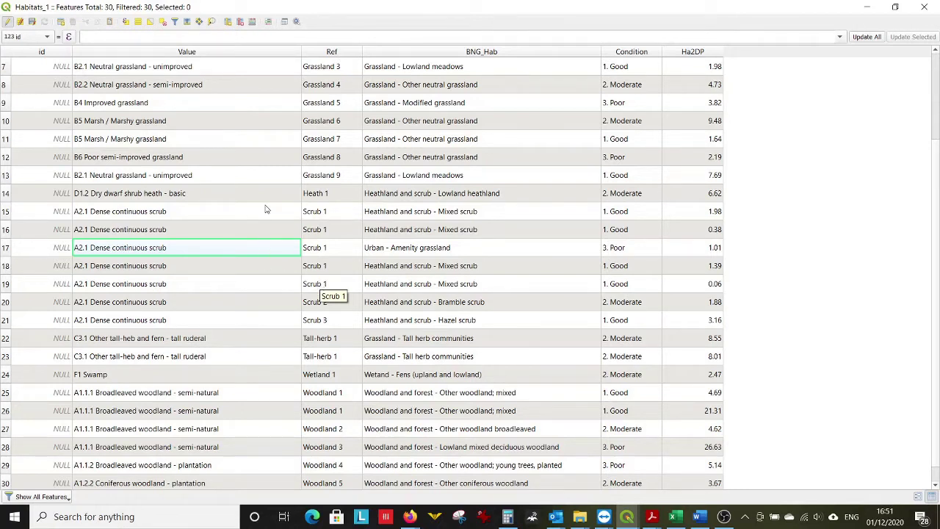
double_click(267, 232)
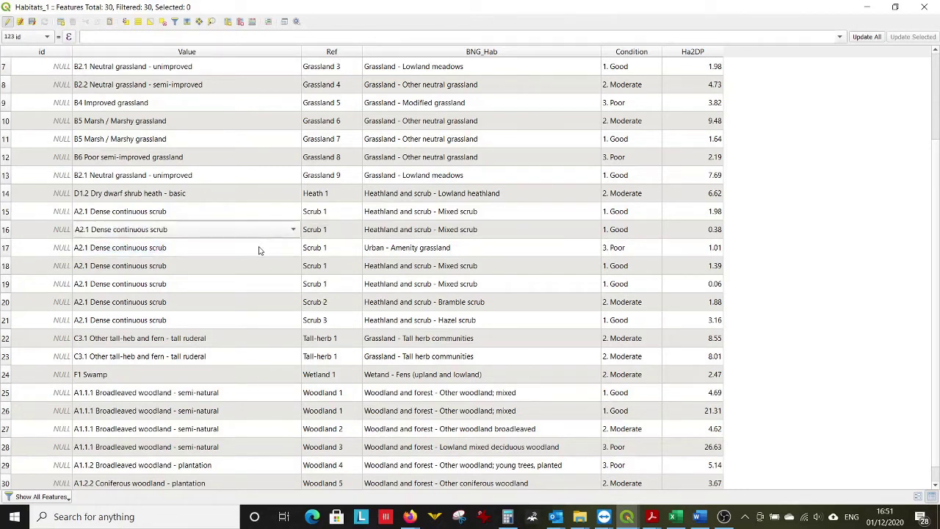
click(259, 251)
click(259, 251)
scroll(159, 71, up, 1)
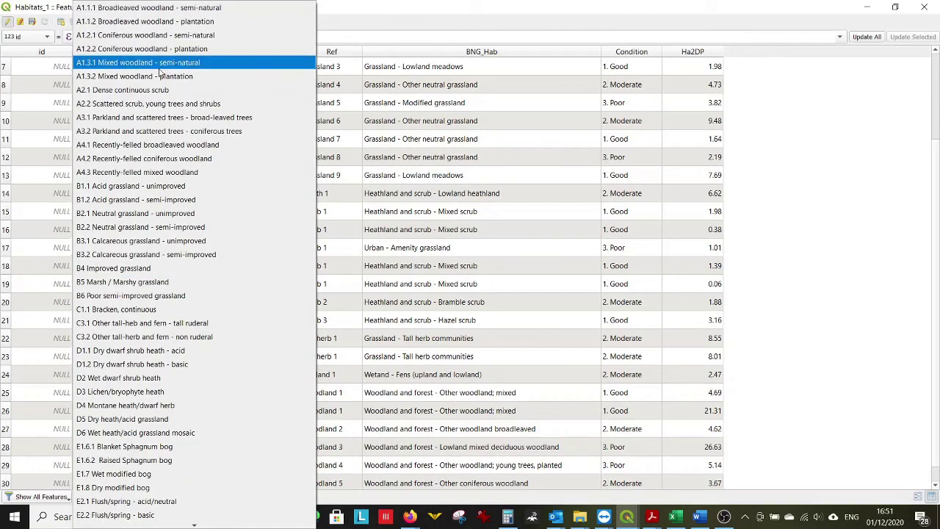
scroll(162, 81, down, 19)
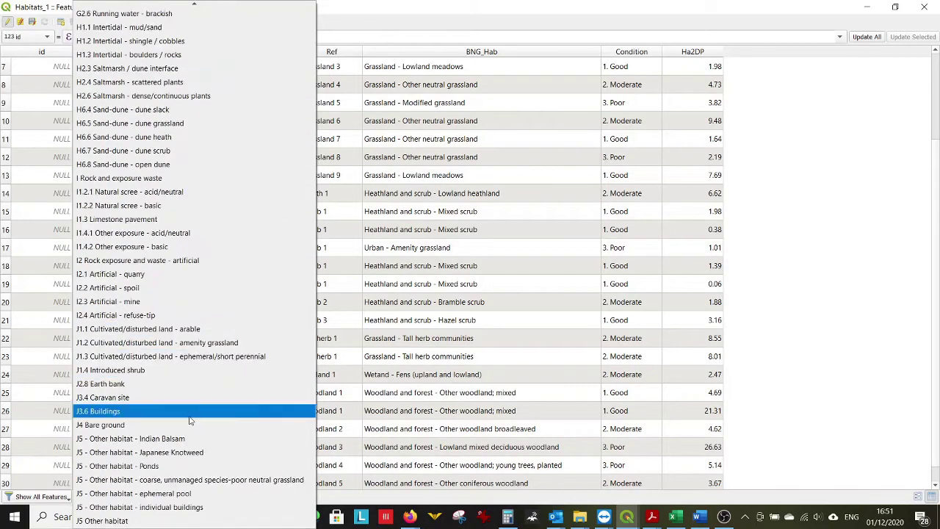
click(177, 343)
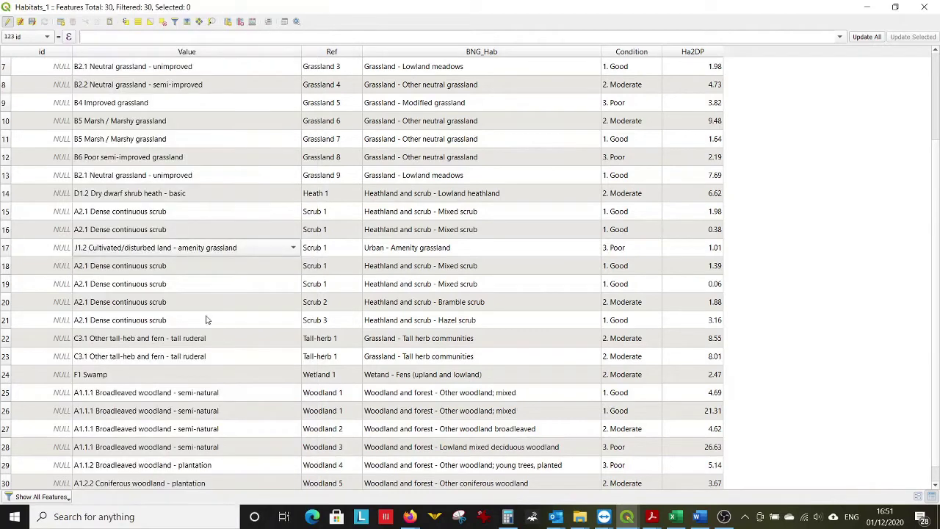
- Set the Ref of row 17 to Amenity 1 and look over the habitat records
double_click(323, 247)
text(A)
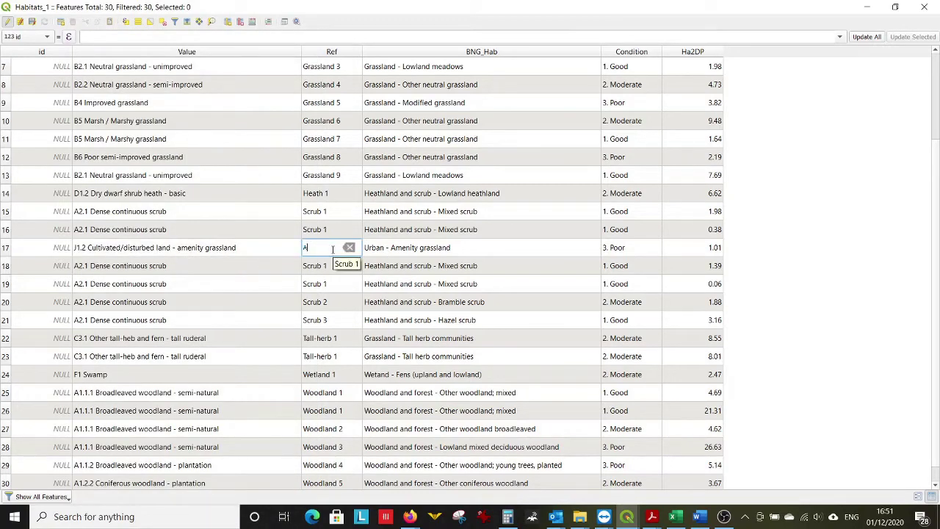
text(menity 1)
key(Return)
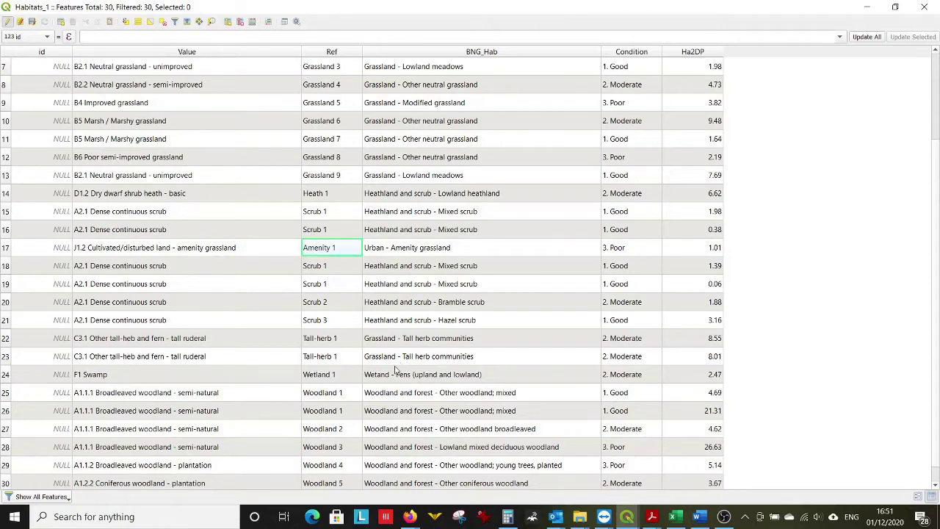
scroll(391, 374, down, 1)
scroll(388, 379, up, 2)
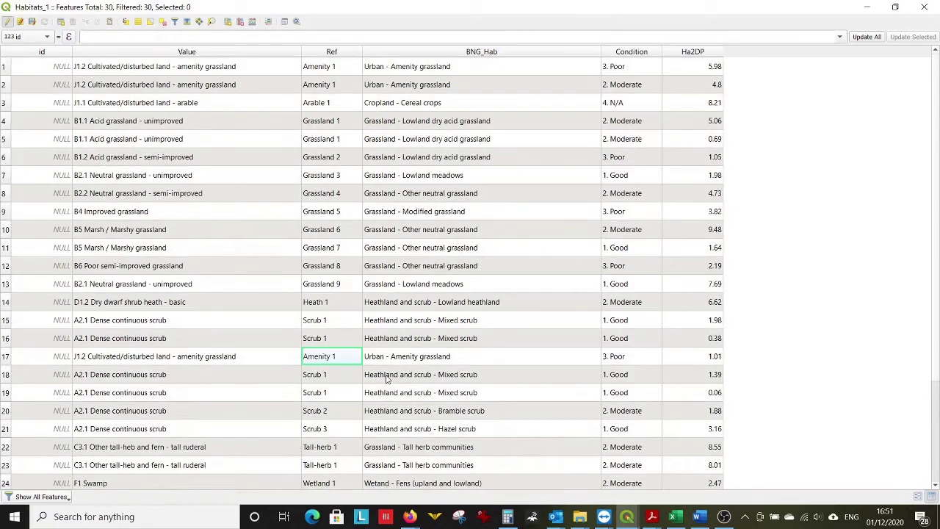
- Sort the habitat records by Ref in ascending order
click(338, 53)
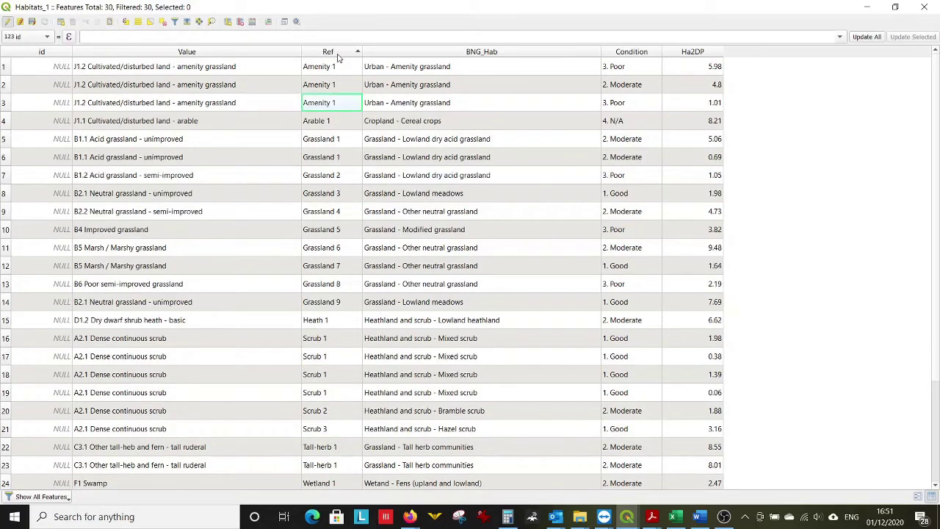
click(338, 53)
click(338, 53)
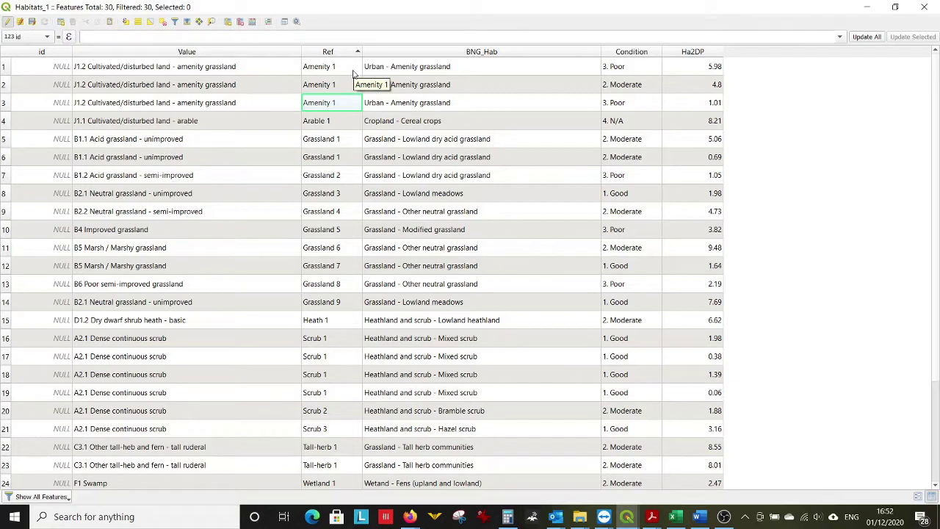
- Copy all habitat records into the blank Excel worksheet from A1, matching the destination formatting, and widen the BNG_Hab column
click(5, 51)
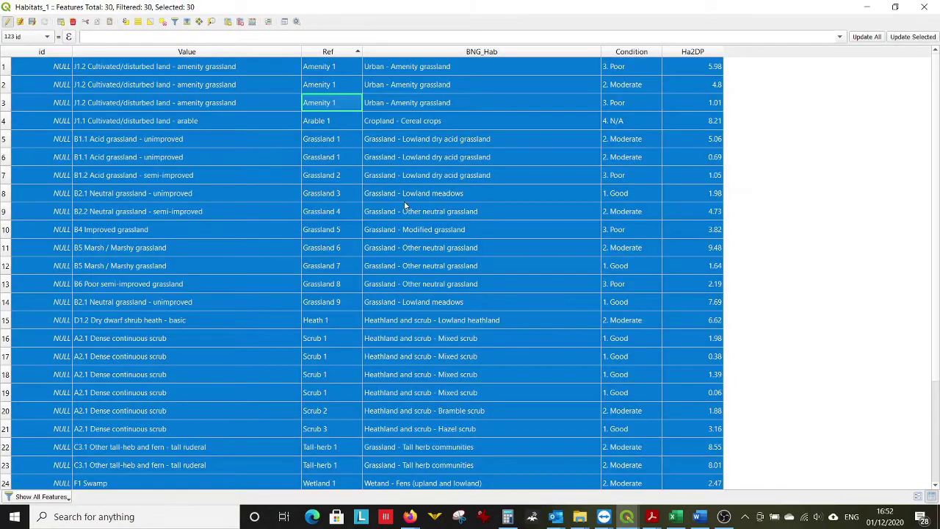
click(673, 517)
click(37, 165)
key(ctrl+v)
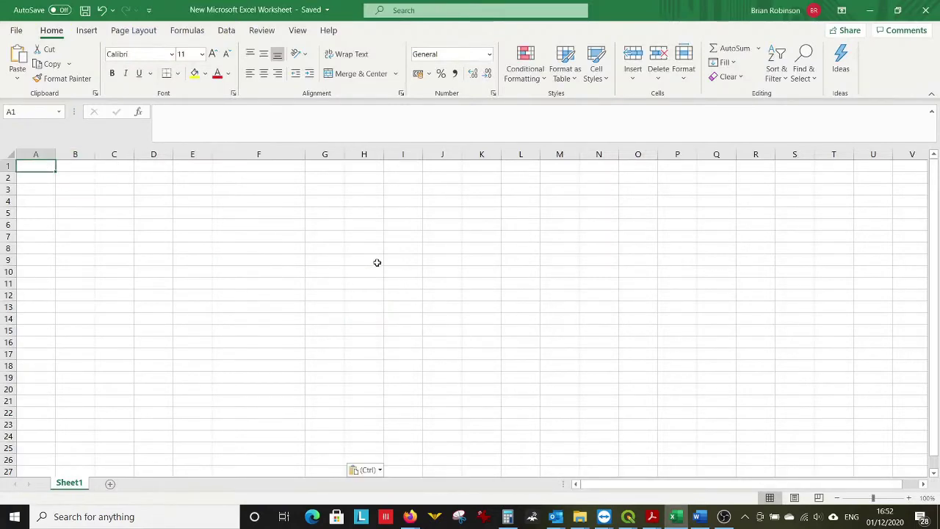
key(ctrl+z)
right_click(34, 169)
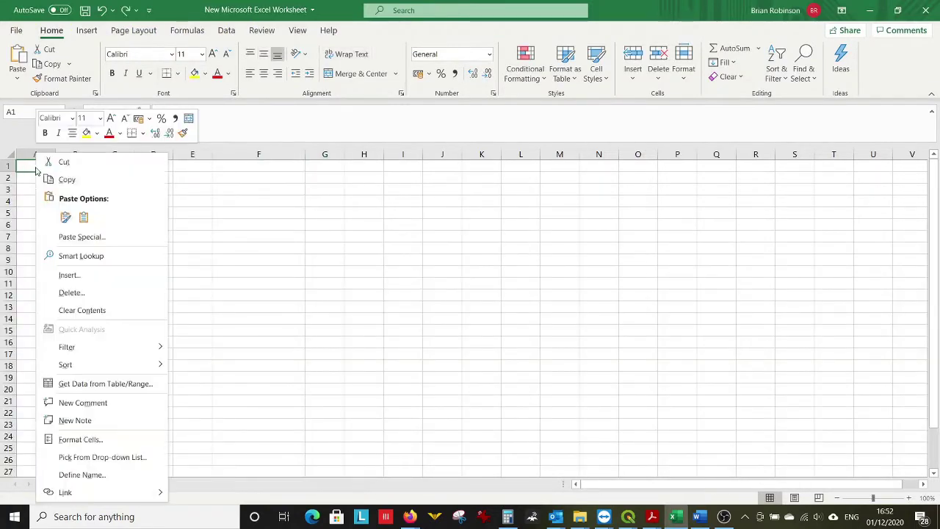
click(83, 216)
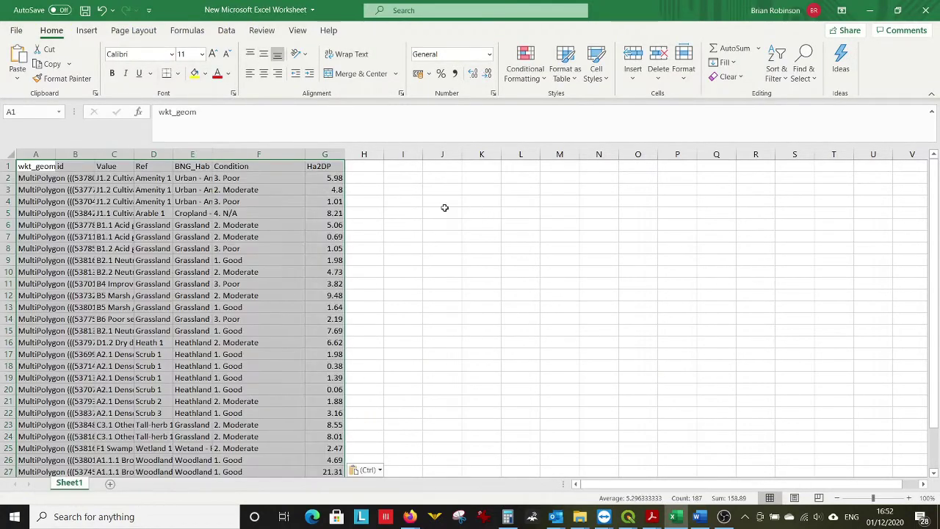
click(443, 210)
drag(211, 149, 304, 154)
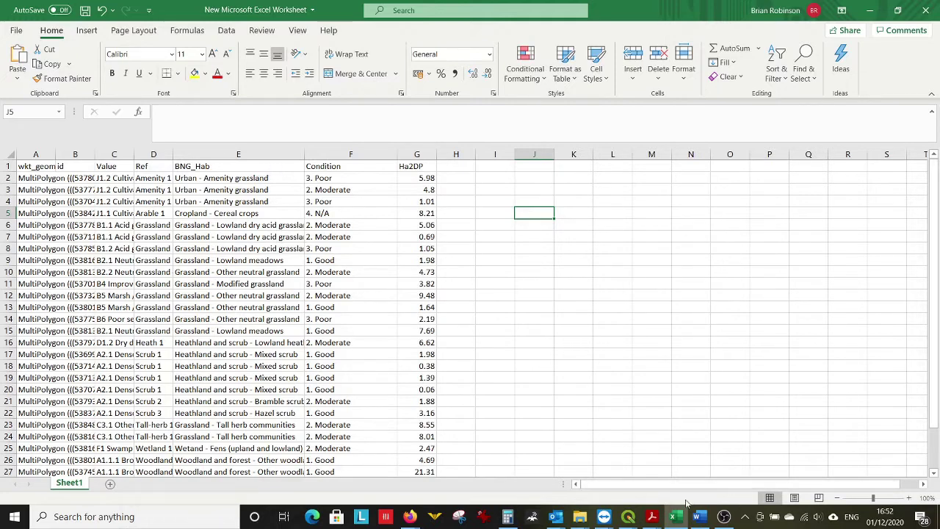
- Return to the QGIS map, clear the feature selection and end editing of the Habitats_1 layer
mouse_move(628, 516)
click(678, 463)
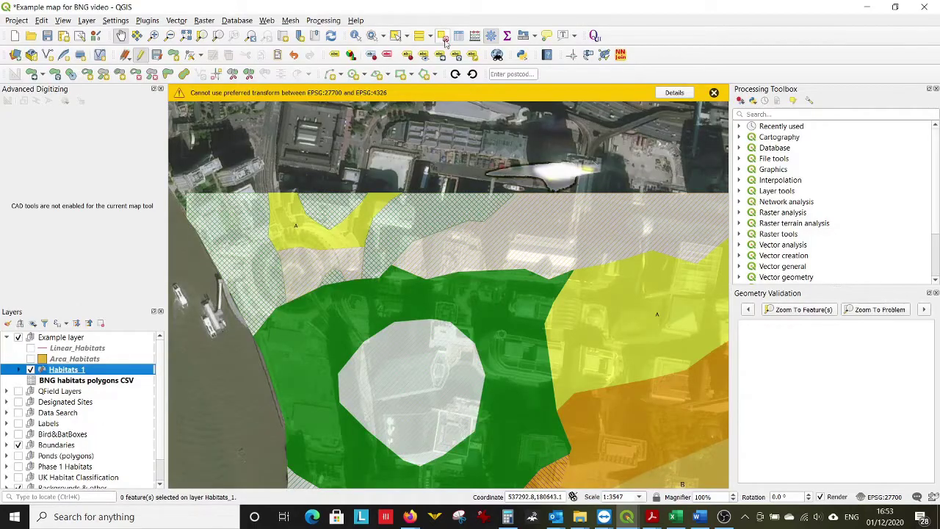
scroll(507, 217, down, 1)
scroll(490, 227, down, 1)
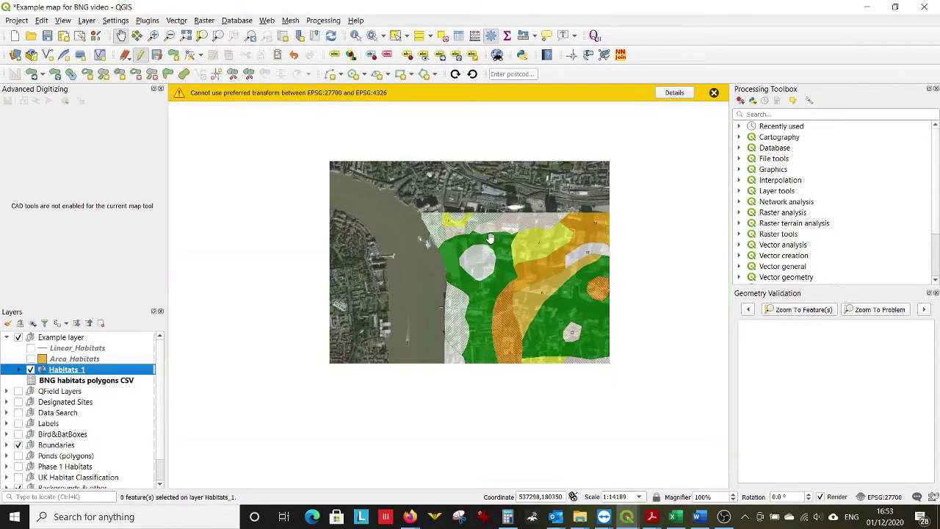
scroll(559, 210, up, 1)
scroll(495, 218, down, 1)
scroll(585, 280, up, 1)
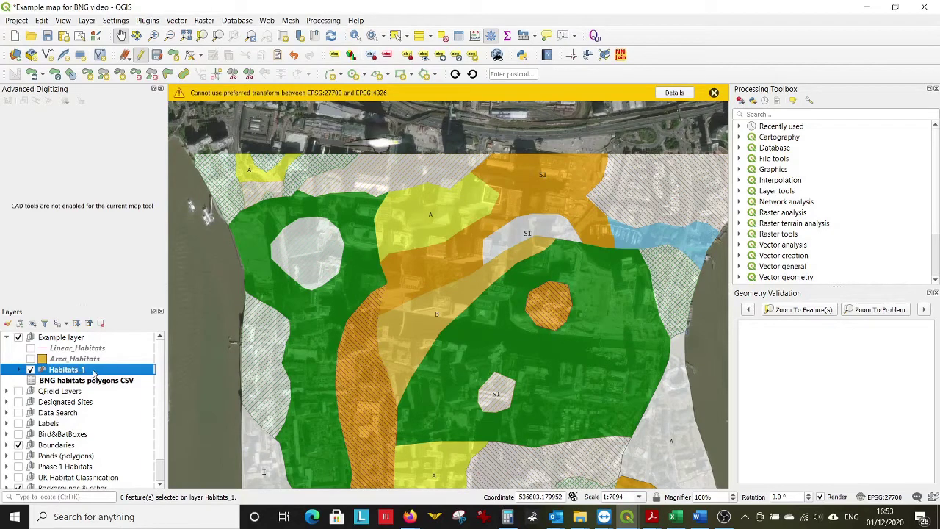
click(141, 55)
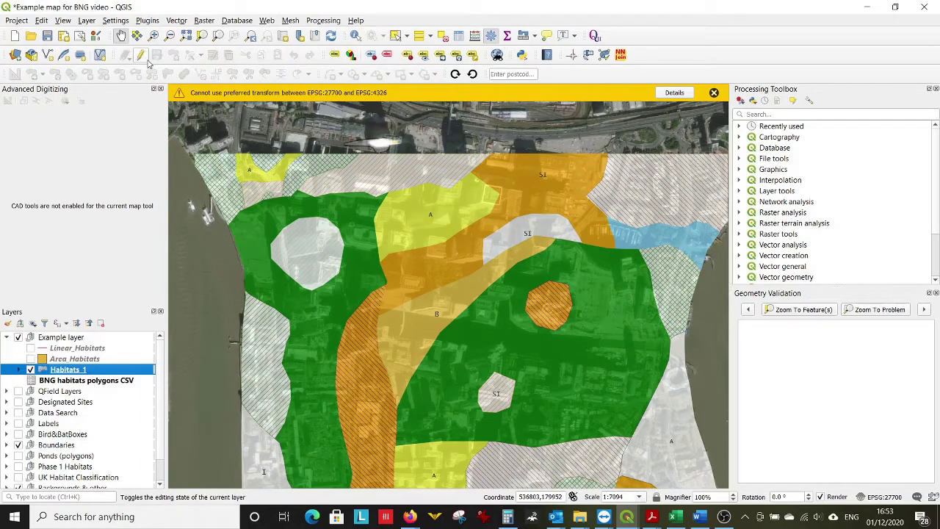
- Open DB Manager and start a new SQL query on the Project layers under Virtual Layers
click(228, 23)
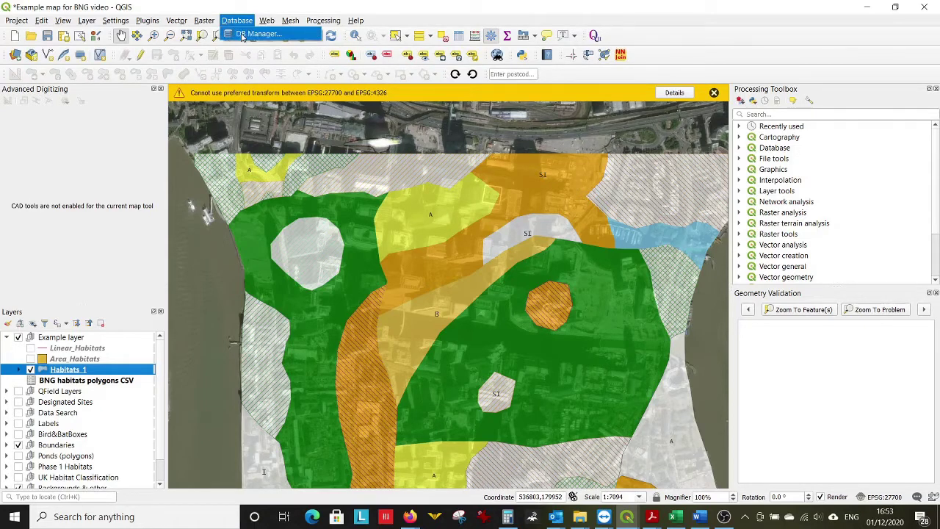
click(242, 34)
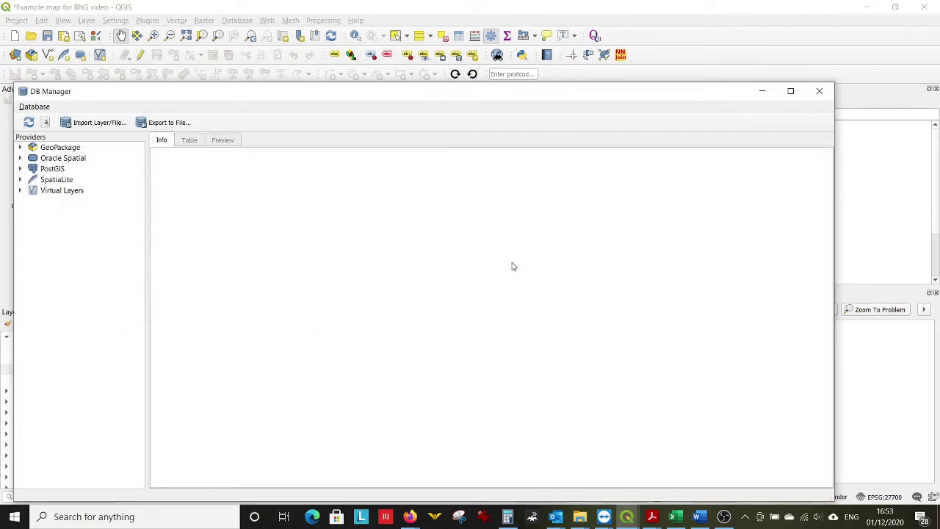
click(21, 191)
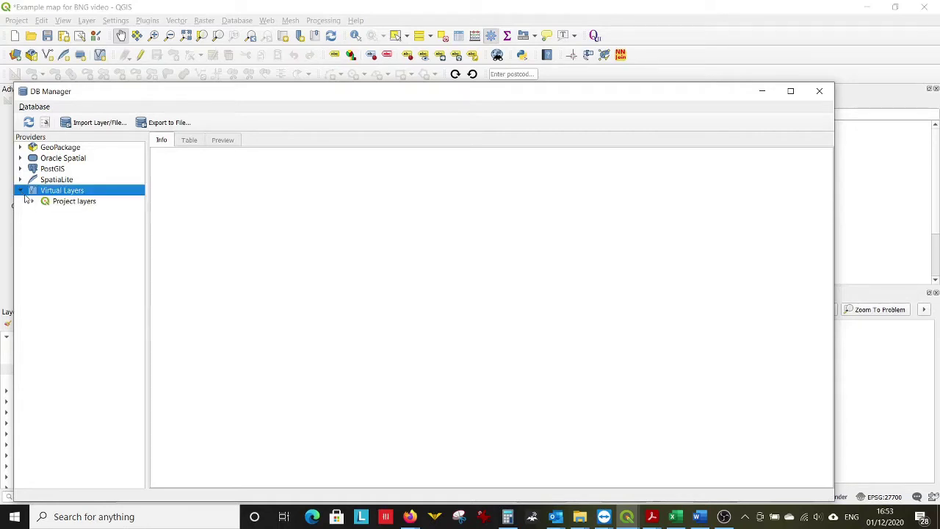
click(32, 203)
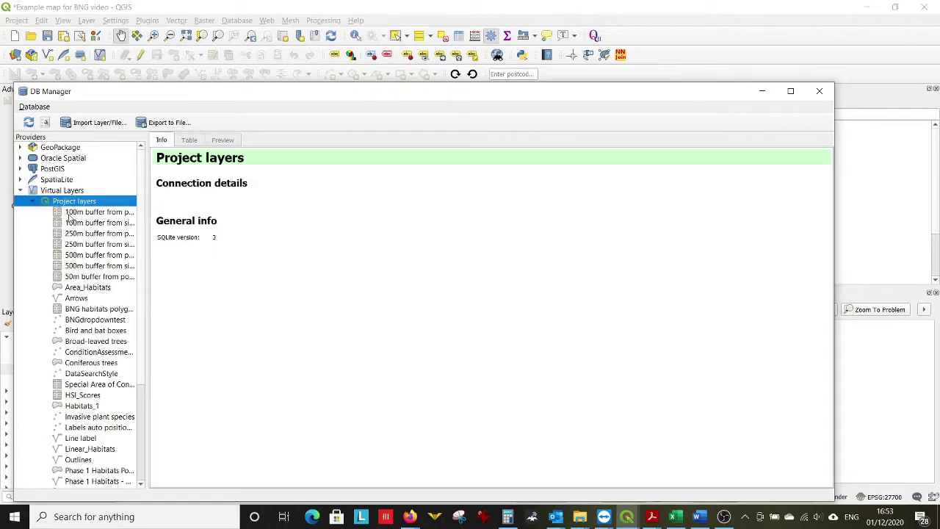
scroll(94, 351, down, 5)
scroll(96, 363, up, 5)
click(44, 123)
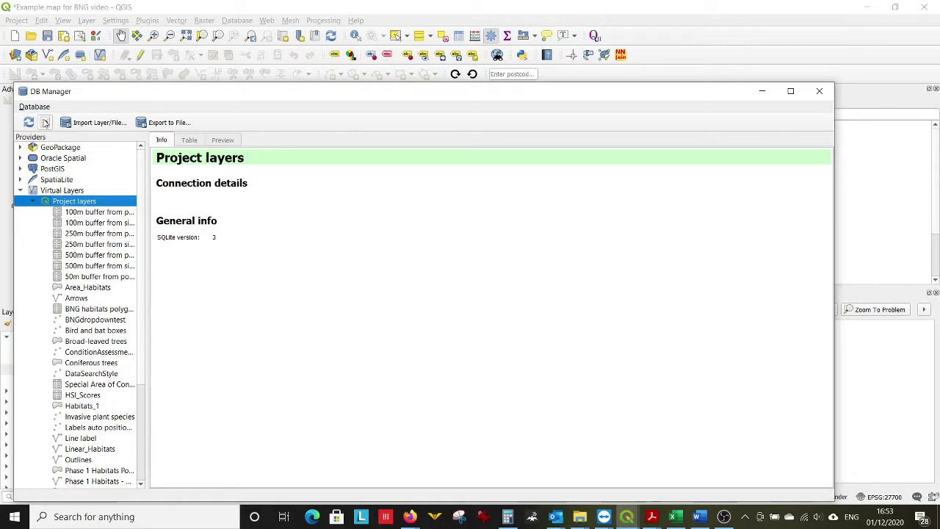
click(44, 124)
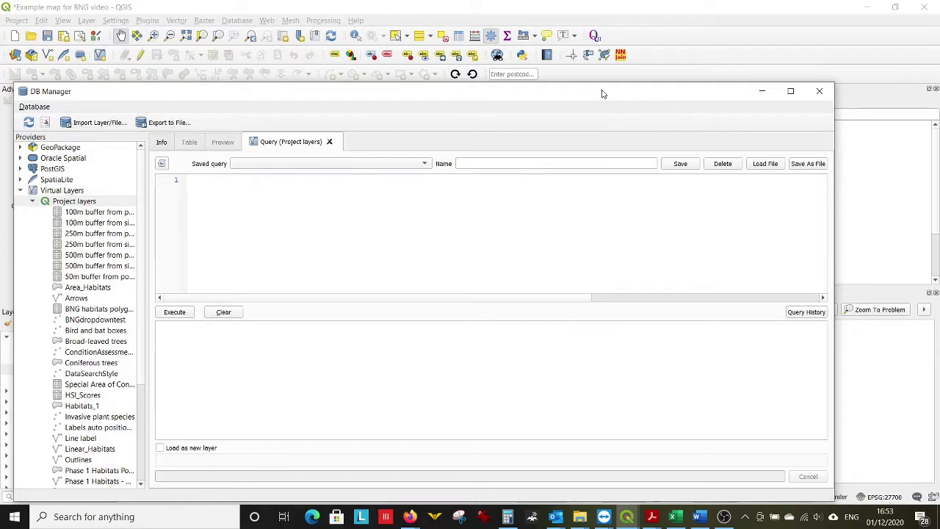
- Place DB Manager over the maximized Habitats_1 attribute table, keeping the table's field names in view above it
drag(607, 82, 609, 165)
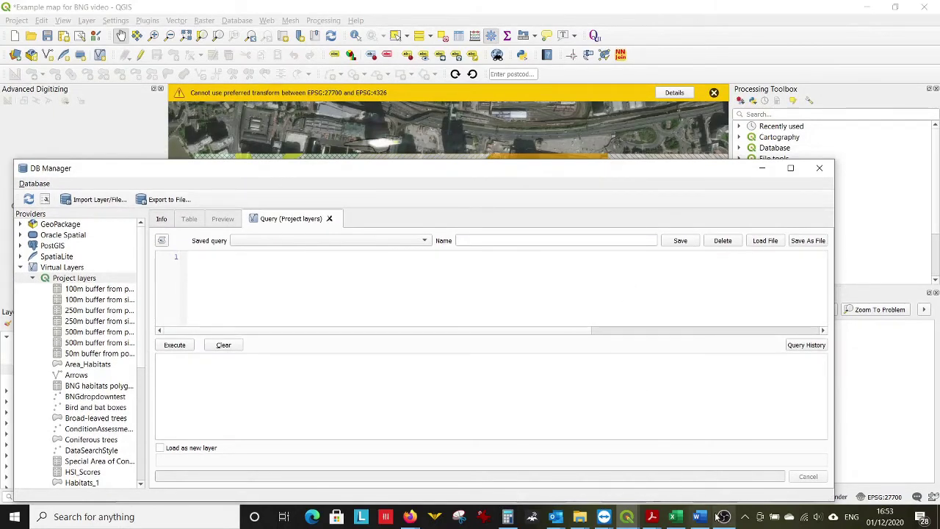
mouse_move(633, 516)
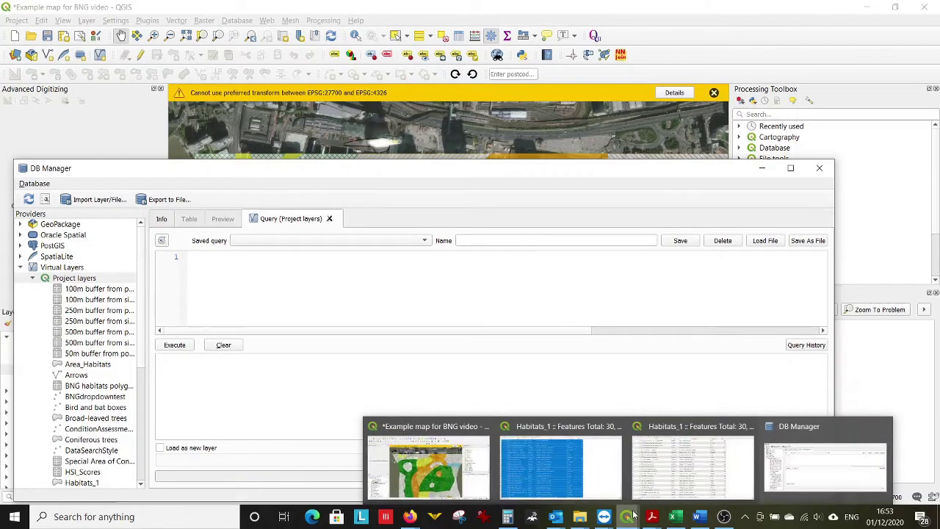
click(582, 470)
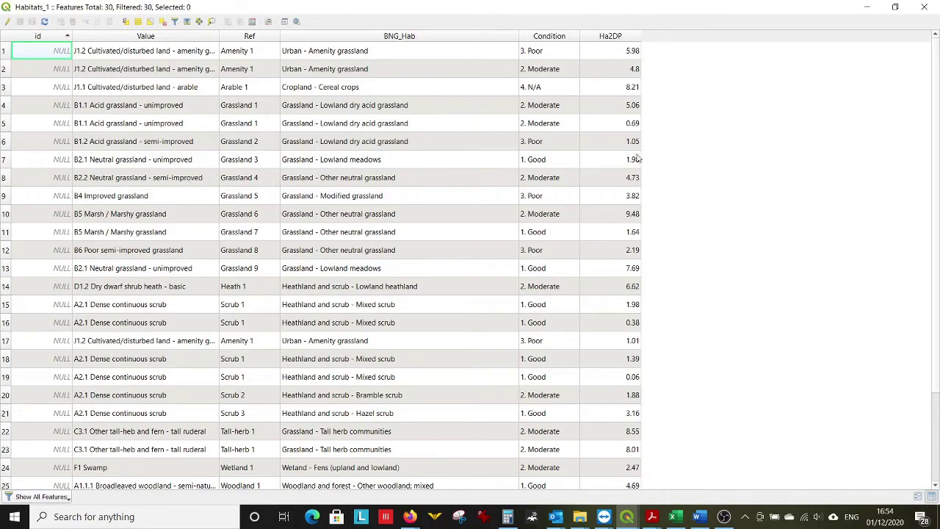
click(631, 513)
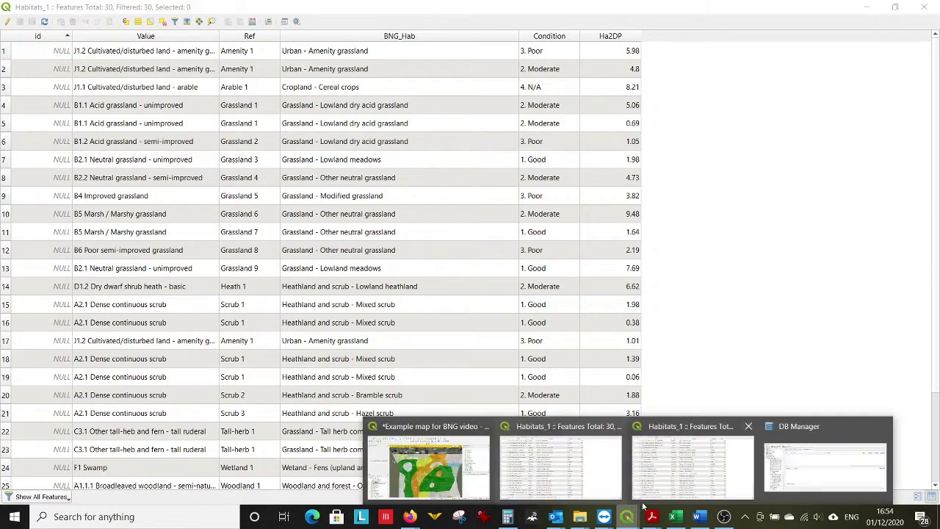
click(766, 462)
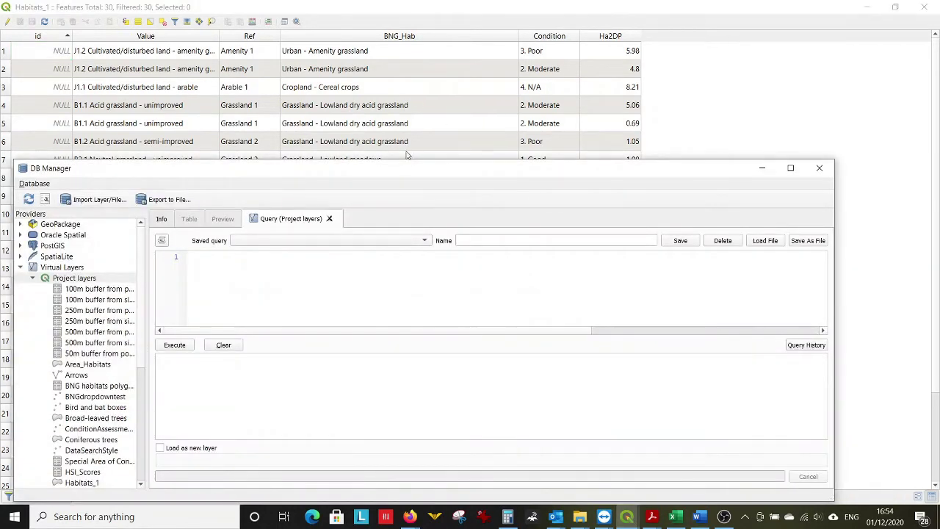
drag(404, 169, 404, 122)
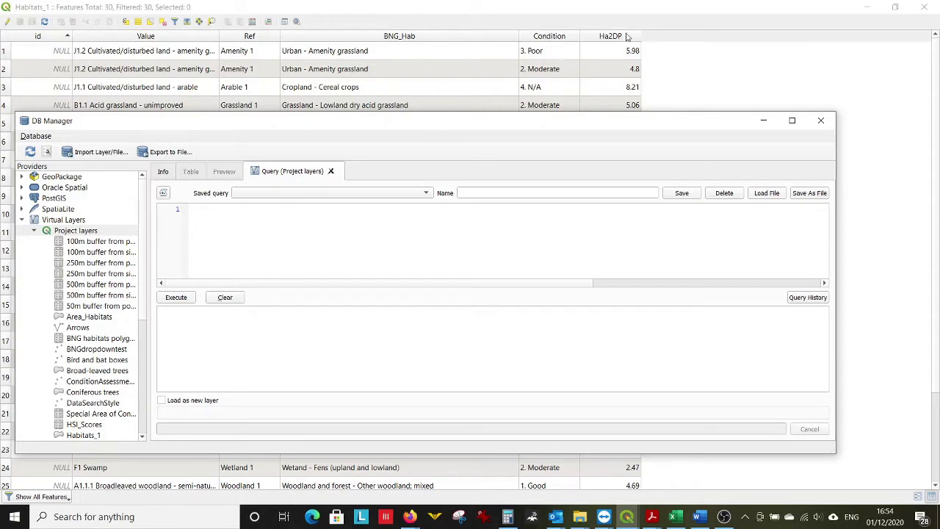
- Begin the SQL query with select, followed by the quoted fields "Ref" and "Value" on separate lines ending in commas
click(299, 214)
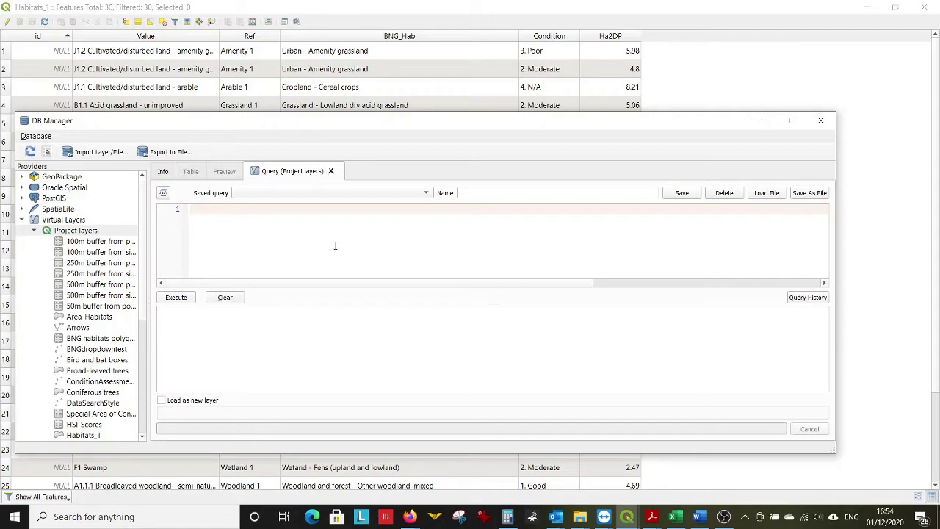
text(select)
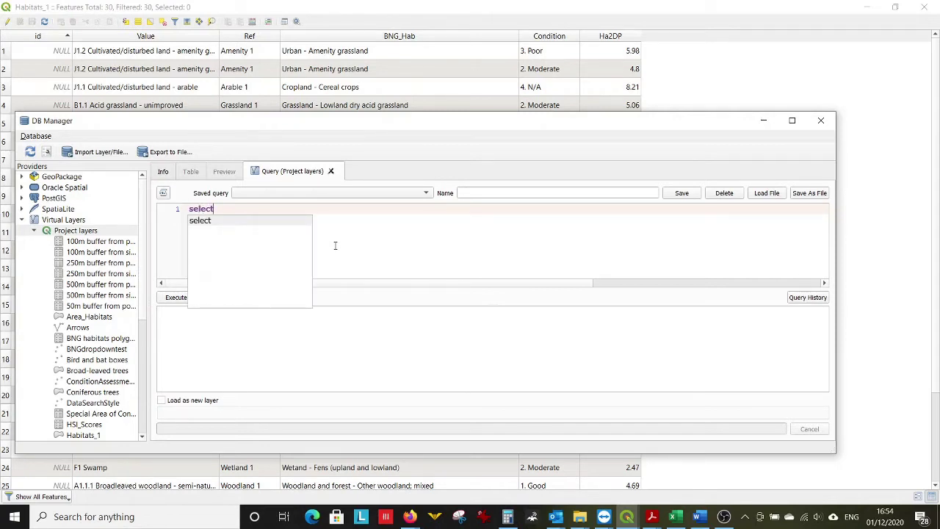
key(Return)
key(Return)
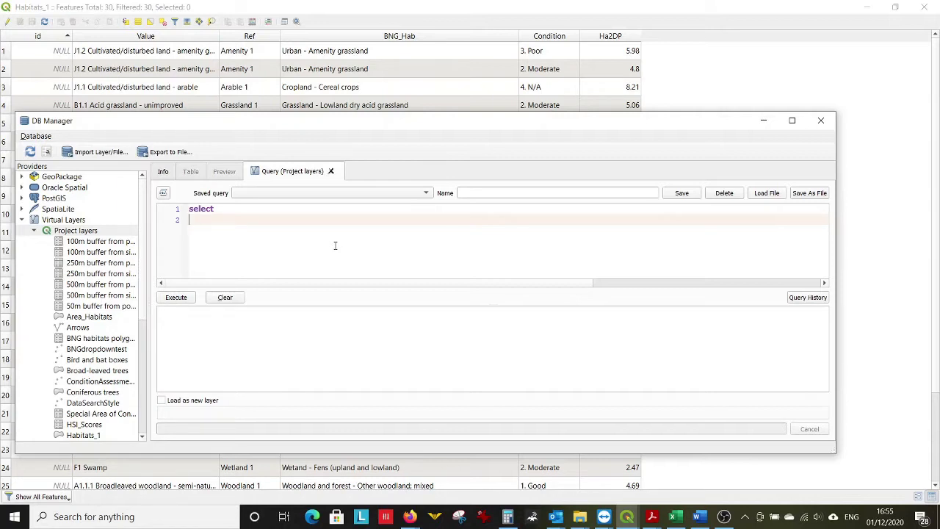
text(Ref)
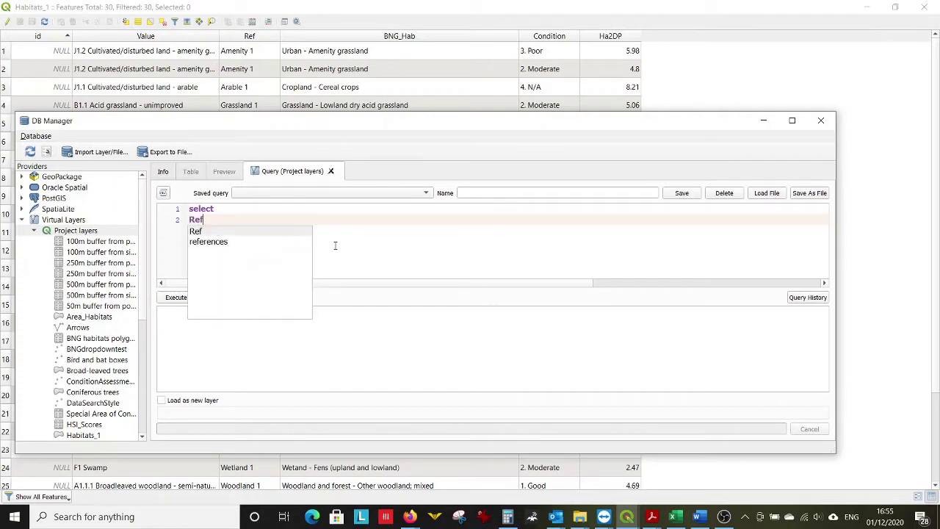
key(Home)
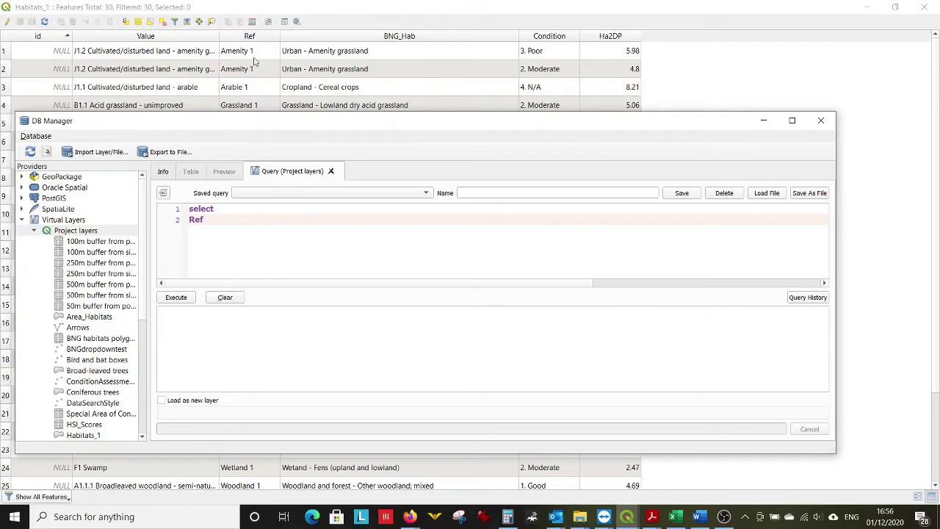
text(")
key(Return)
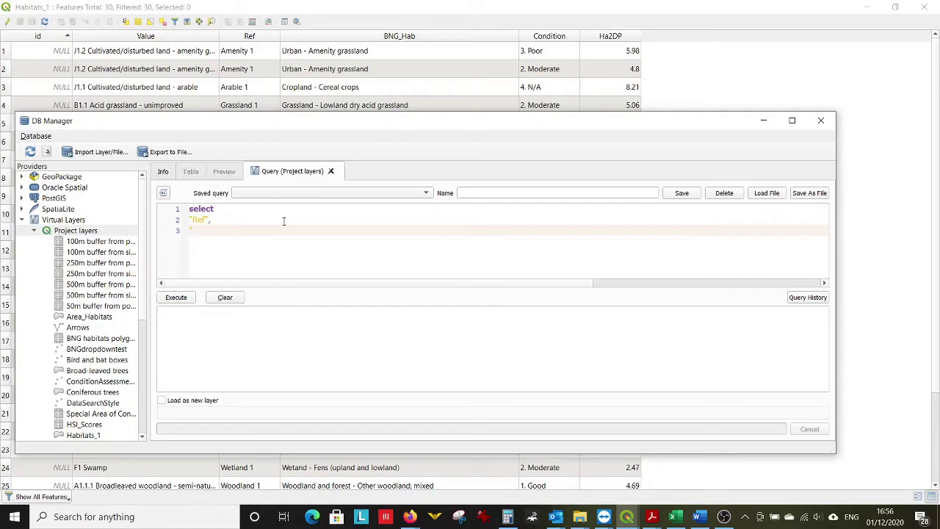
text(Value",)
key(Return)
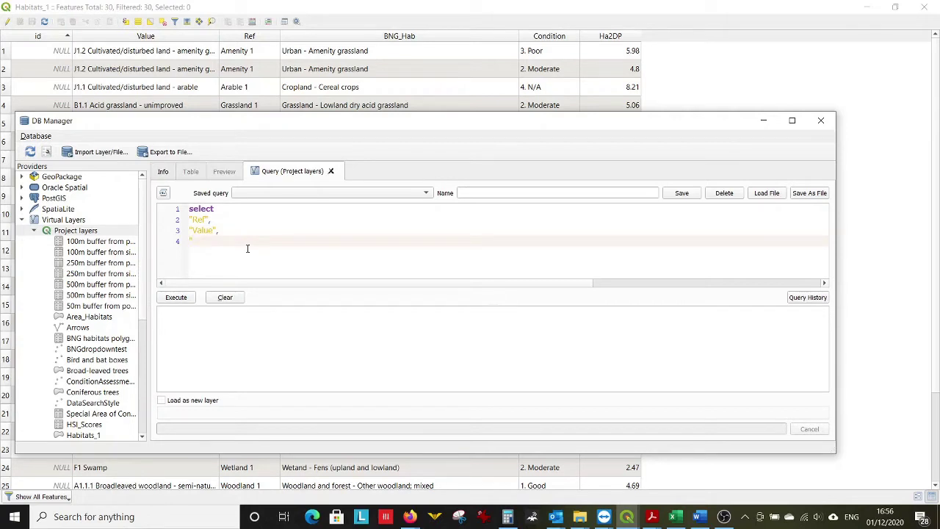
- Add the quoted fields "BNG_Hab" and "Condition" to the select list, each on its own line with a trailing comma
text(BNG)
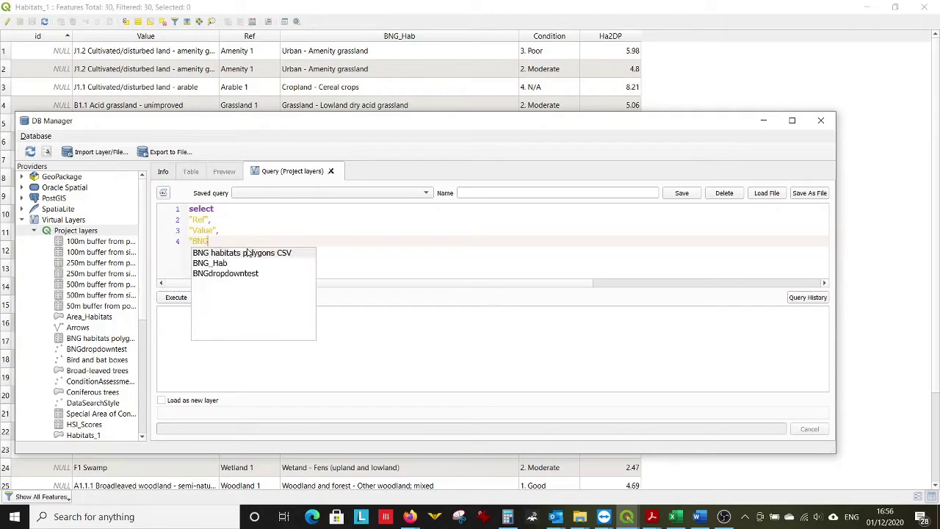
text(_)
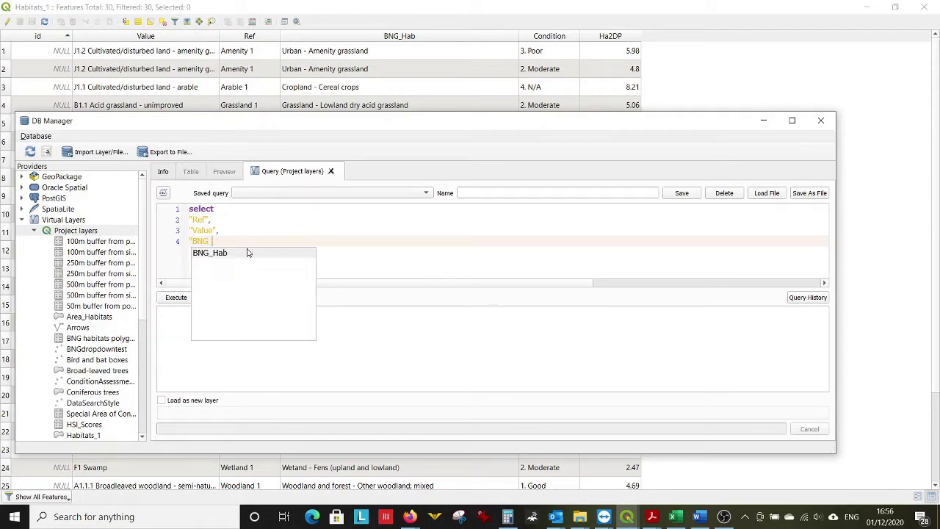
text(Hab",)
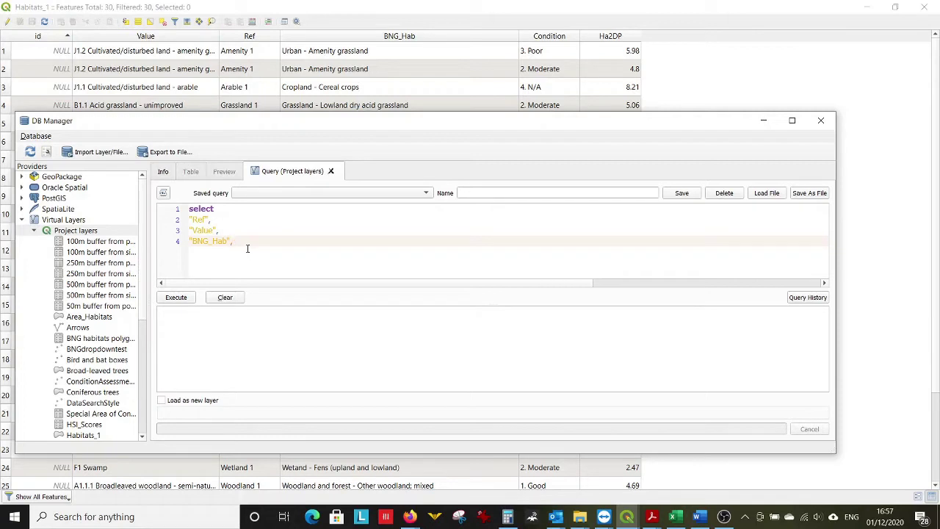
key(Return)
text("Conditi)
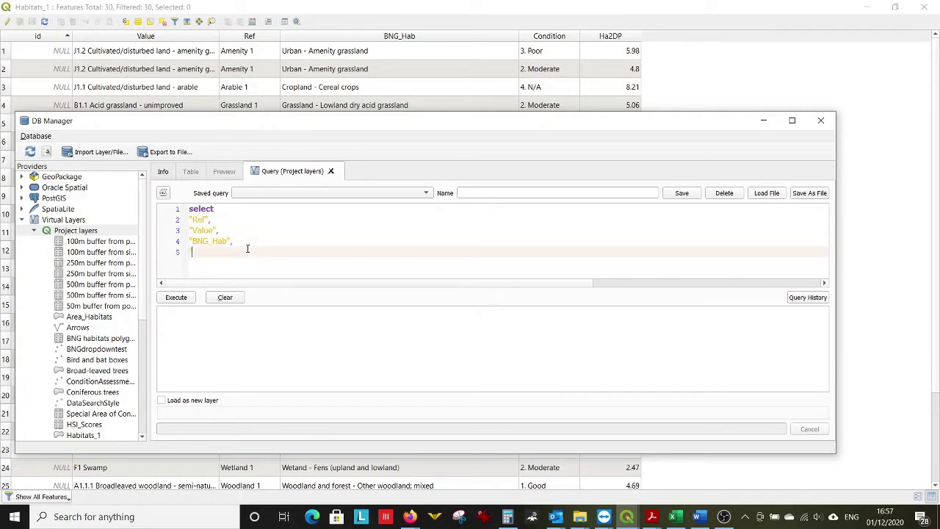
text(on",)
key(Return)
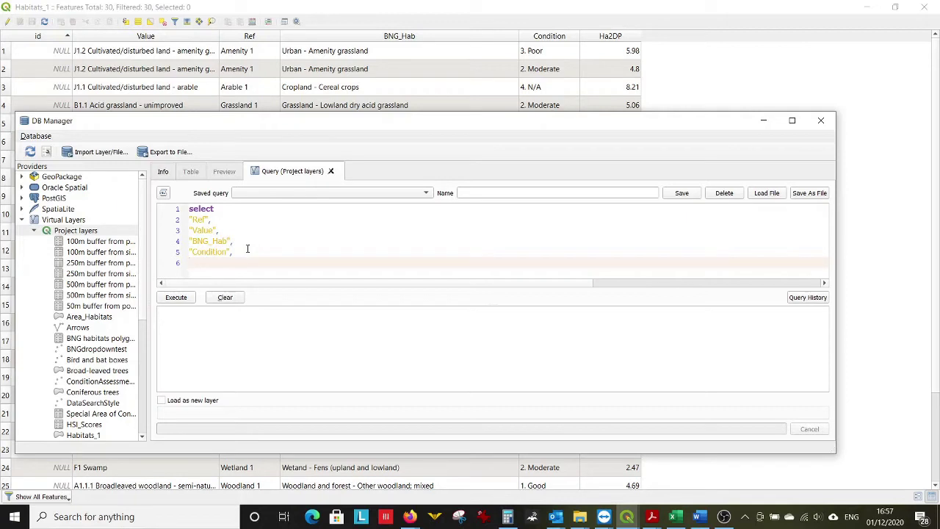
- Add the sum of the quoted "Ha2DP" field, sum("Ha2DP"), as the last item of the select list
text("Ha)
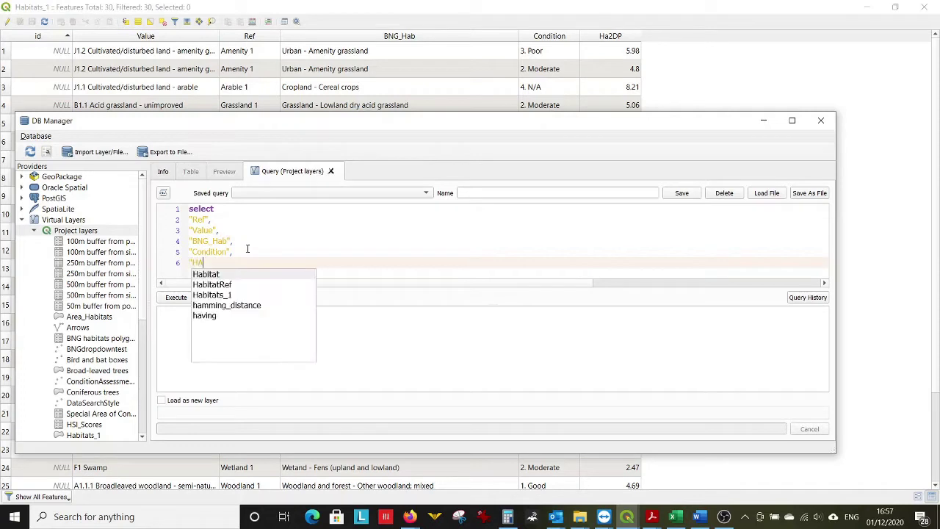
text(2DP)
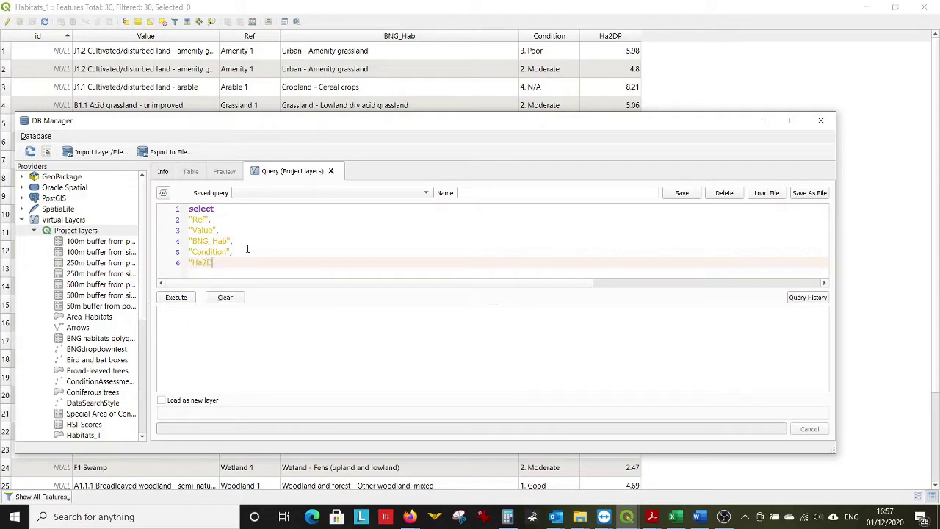
text(")
key(Home)
text(su)
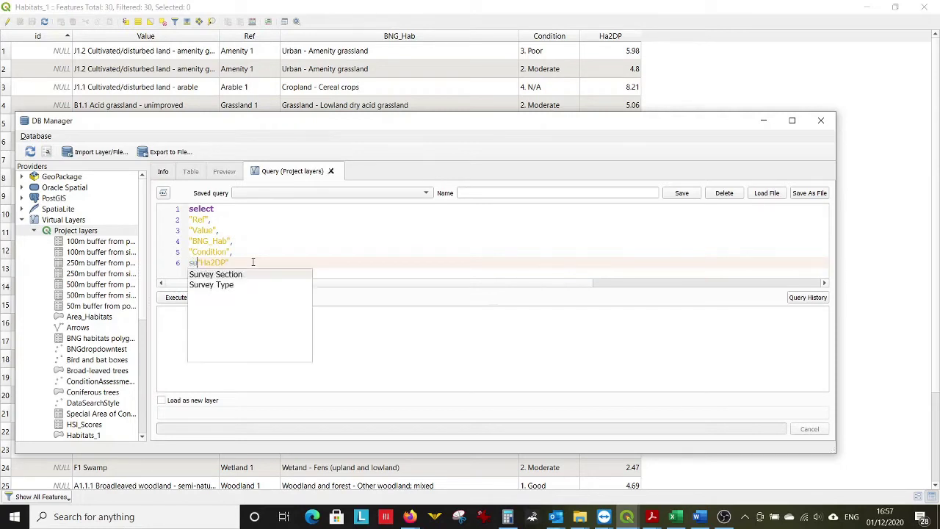
text(m)
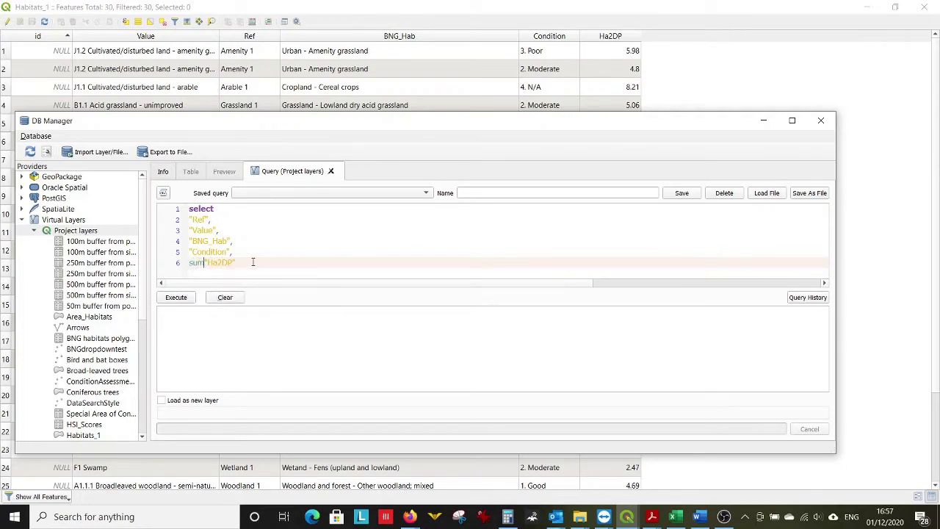
text(()
text())
- Give the sum the alias "Total_Area" using as, and end the line without a comma
text(as)
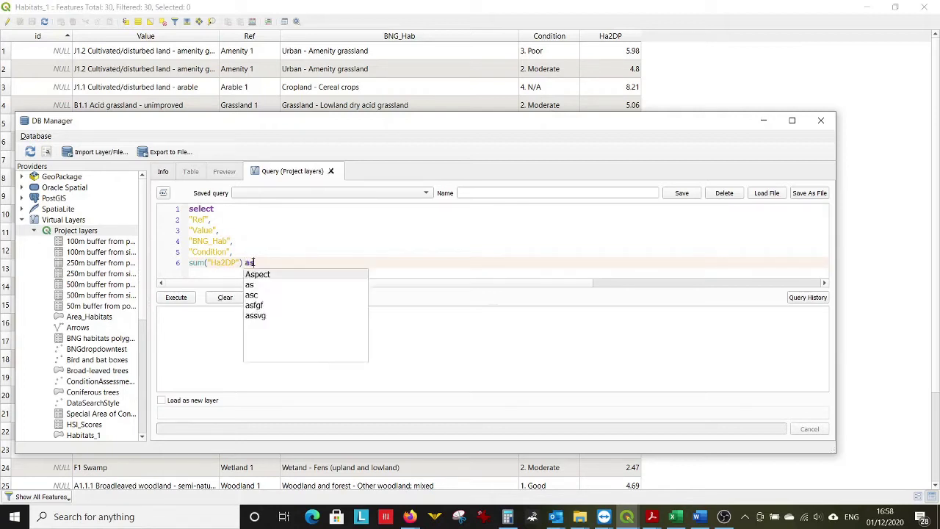
key(Escape)
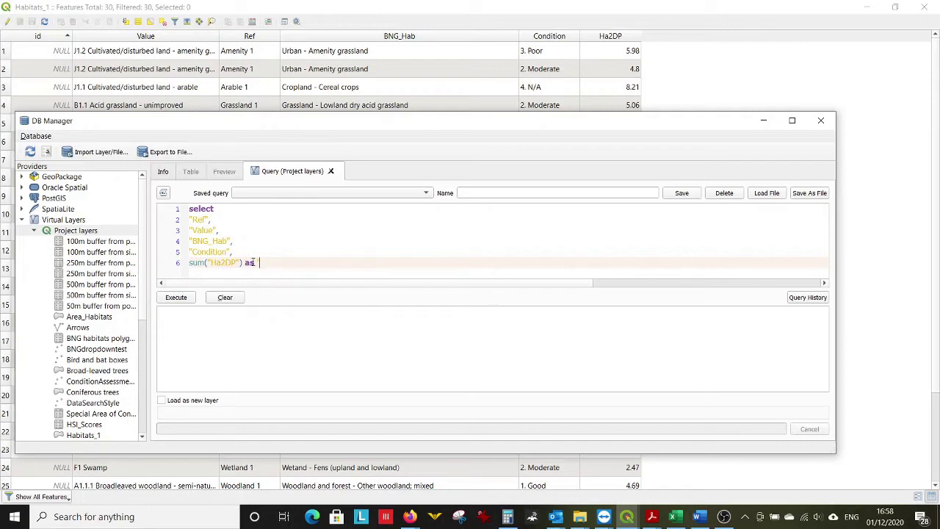
text("Total)
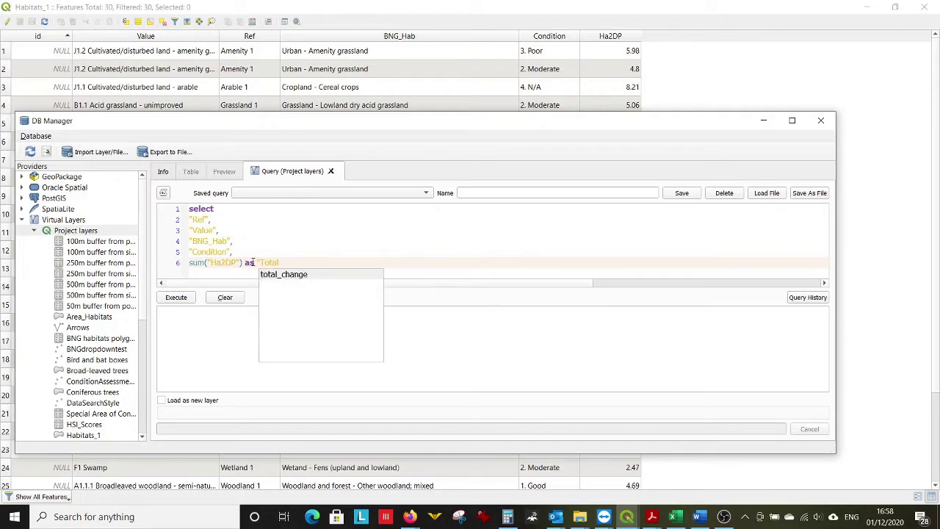
text(_Area")
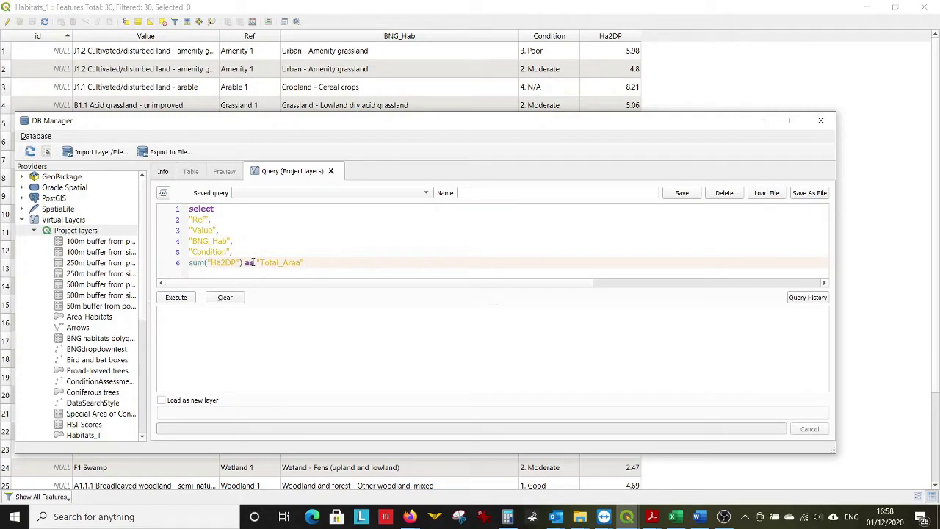
key(Return)
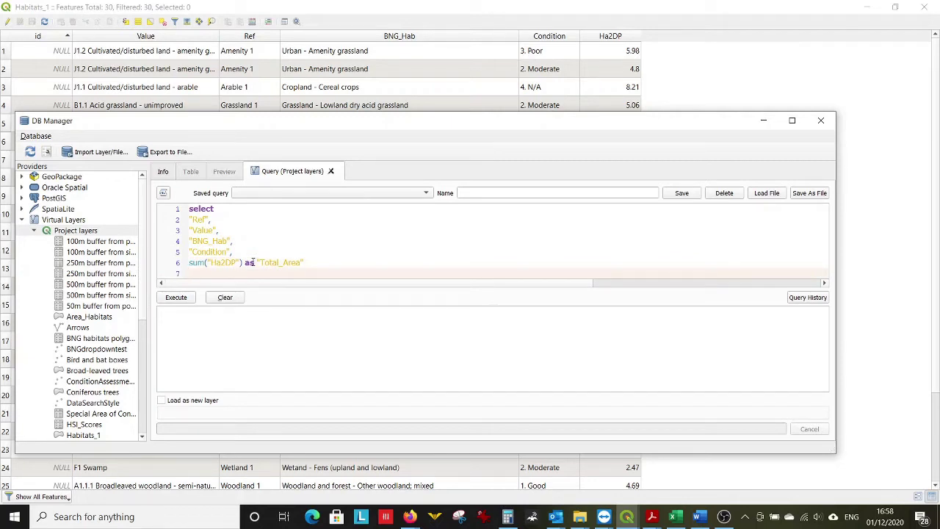
- Add the clause from "Habitats_1" on its own line below the select list
text(from "Habitat)
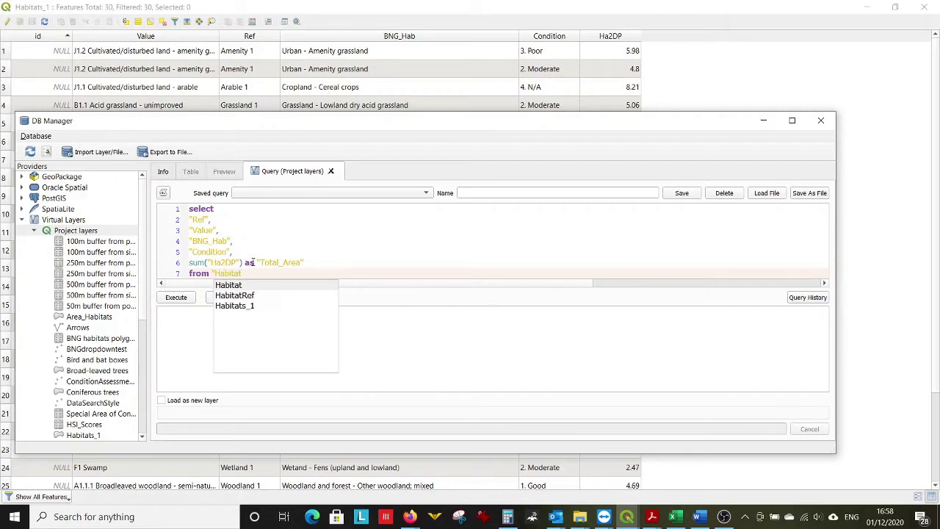
text(_1)
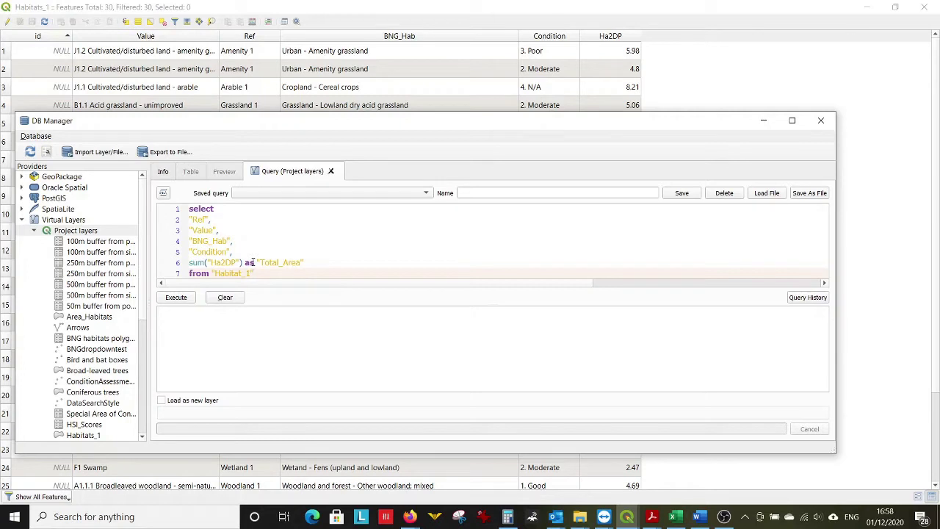
text(s)
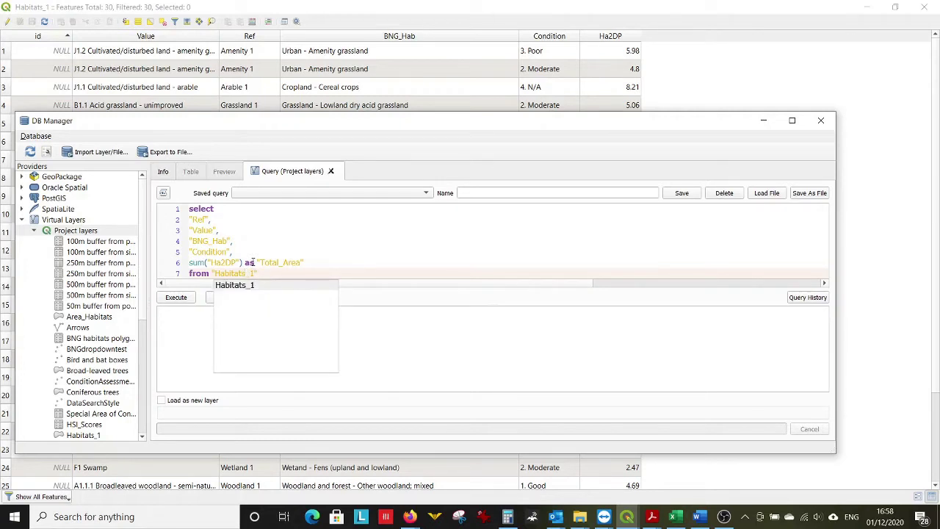
key(Right)
key(Right)
key(Right)
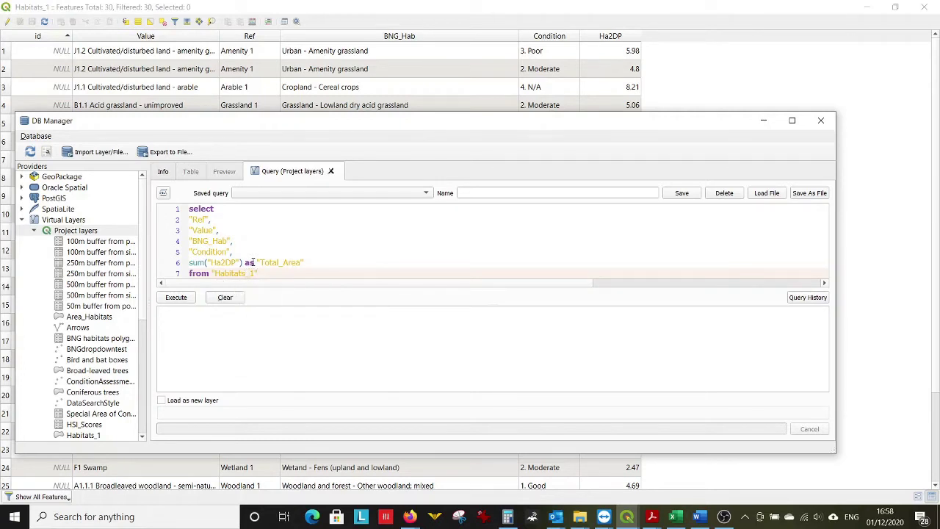
key(Return)
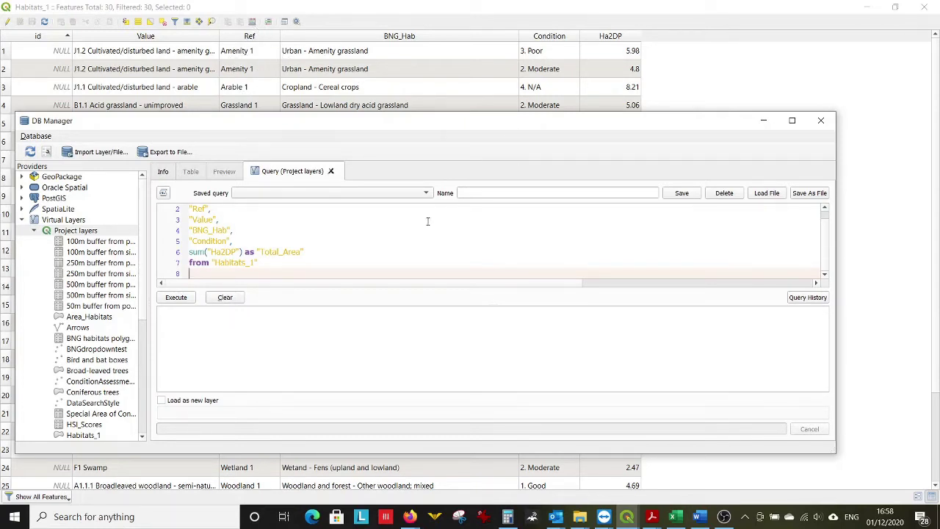
- Complete the query with Group by "Ref" and execute it
text(Group ")
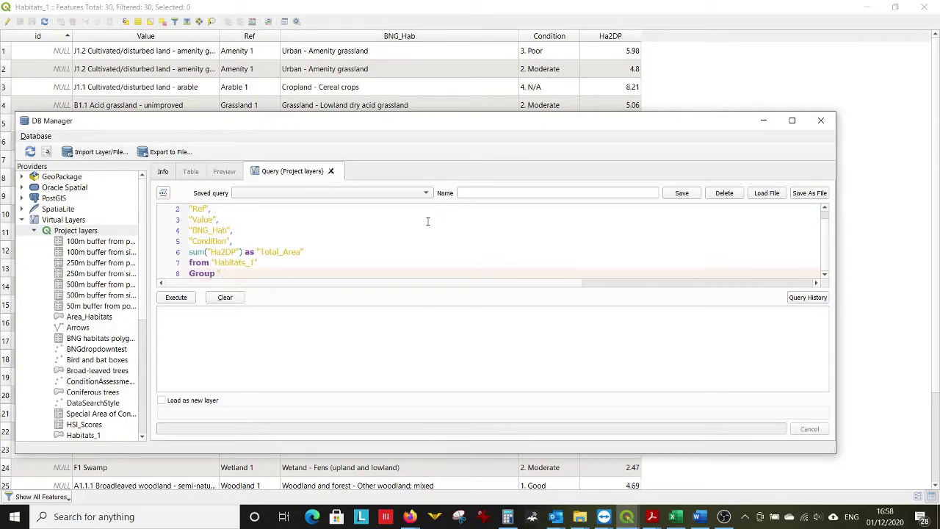
key(BackSpace)
text(by)
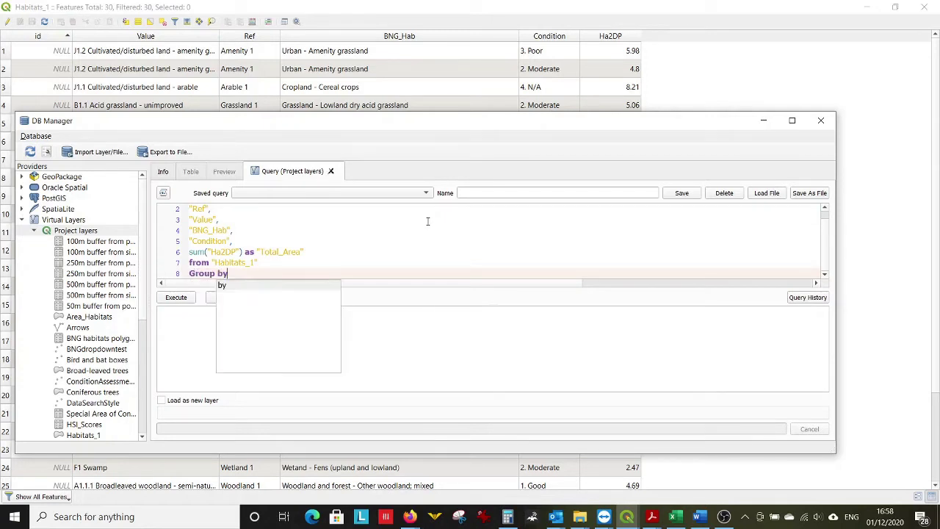
text( "Ref")
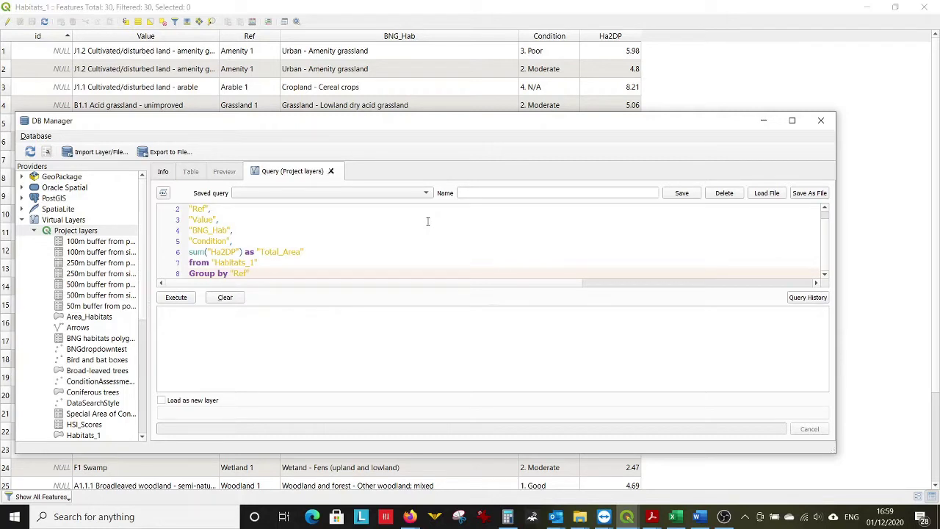
click(176, 298)
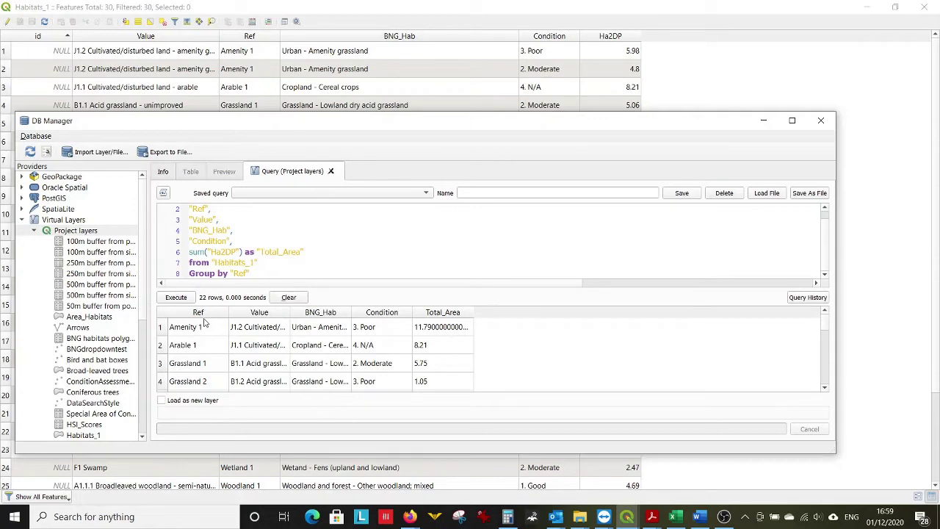
- Widen the Ref result column slightly, and maximize DB Manager to look through all the grouped rows
drag(229, 312, 242, 312)
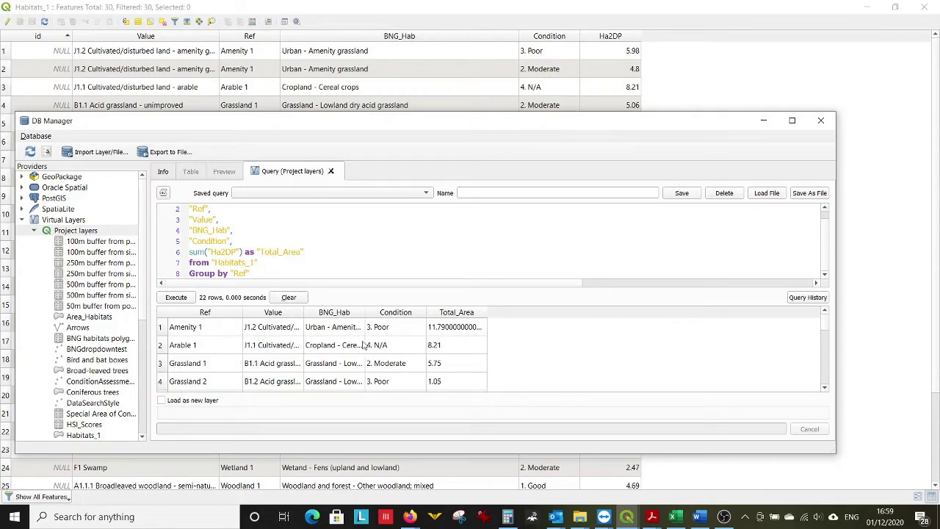
click(791, 120)
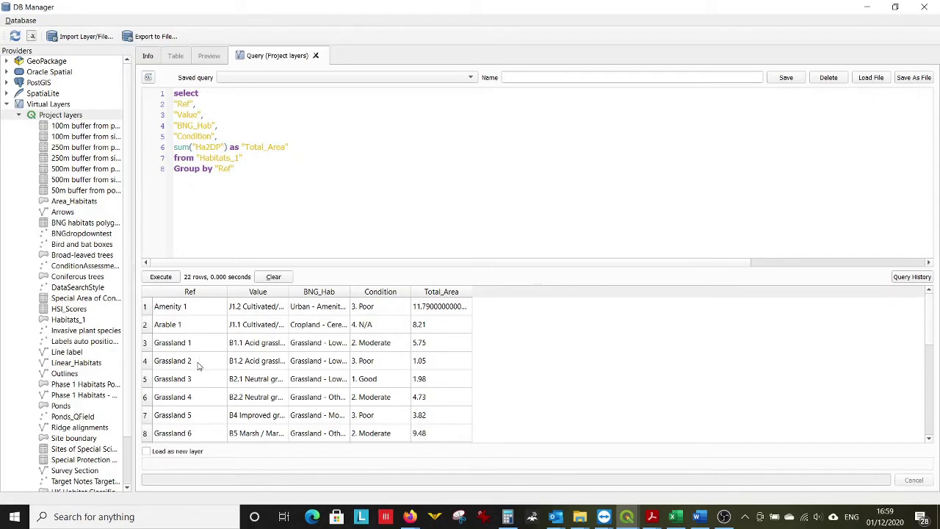
scroll(199, 390, down, 1)
scroll(200, 391, down, 1)
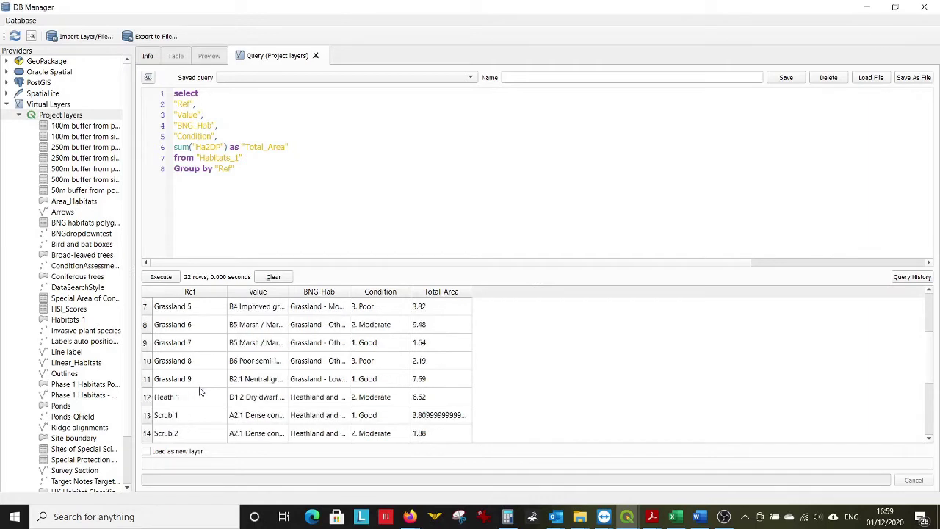
scroll(199, 395, down, 3)
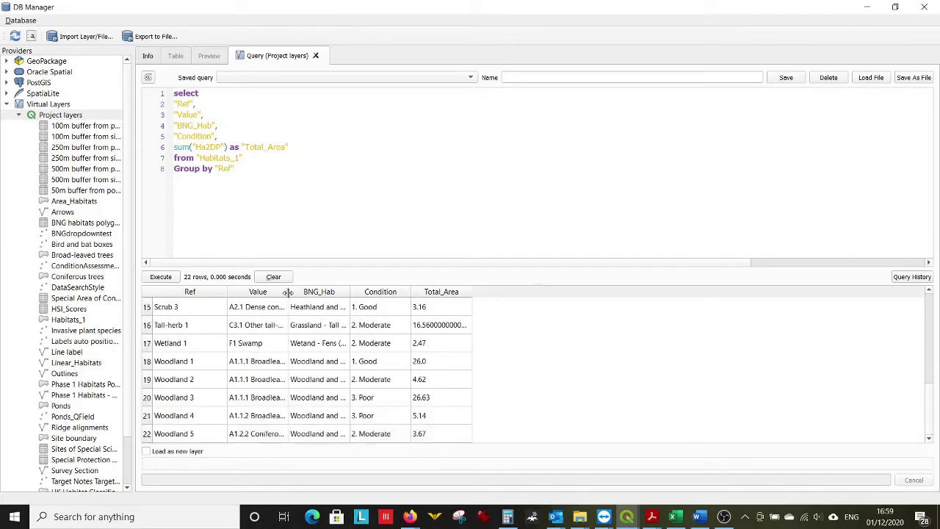
- Widen the Value and BNG_Hab result columns to show their full text, and adjust the Total_Area column's width
drag(288, 294, 390, 304)
scroll(323, 365, up, 5)
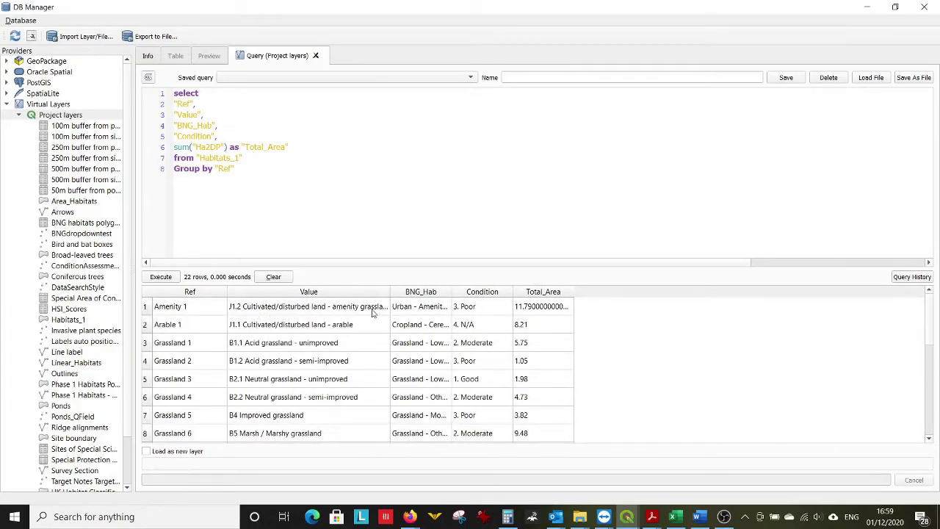
drag(390, 293, 403, 291)
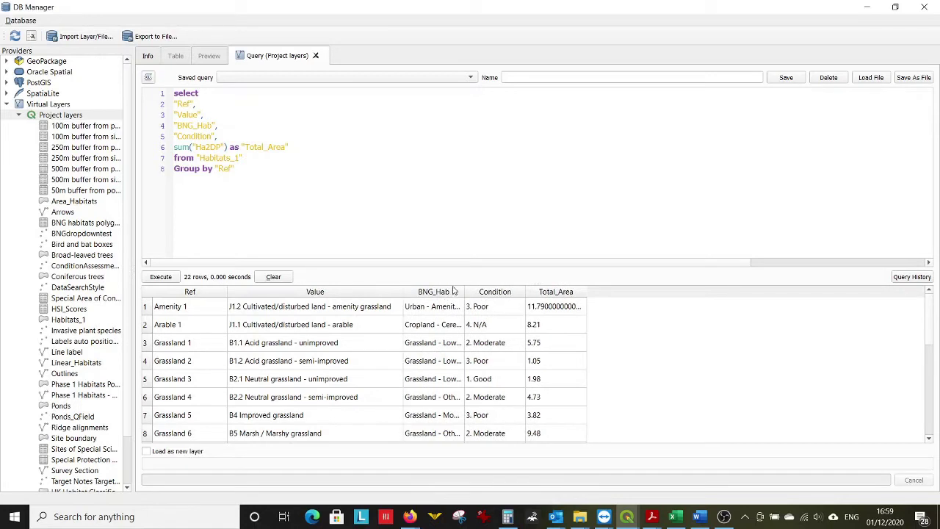
drag(467, 290, 548, 295)
drag(610, 295, 606, 294)
drag(667, 295, 686, 295)
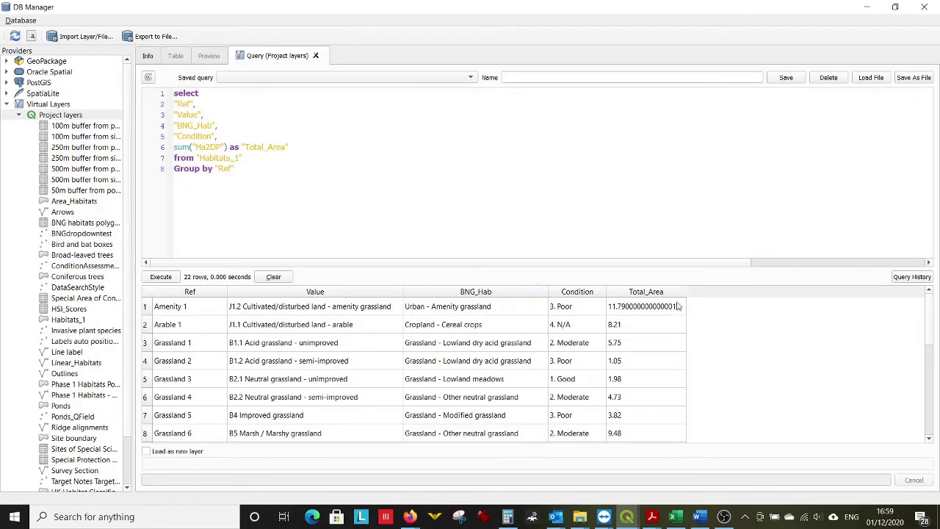
drag(683, 293, 647, 295)
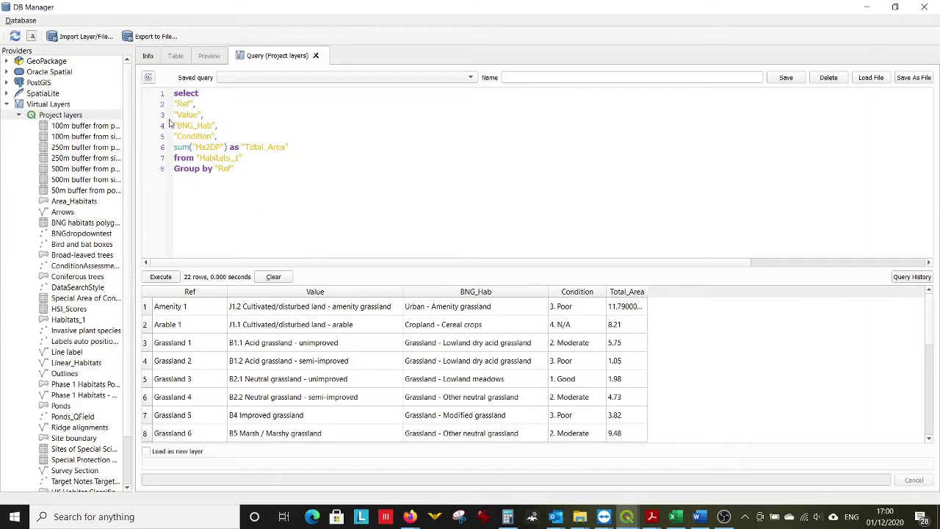
- Give the "Ref" field in the select list the alias "Habitat Reference", keeping the comma at the end
click(193, 104)
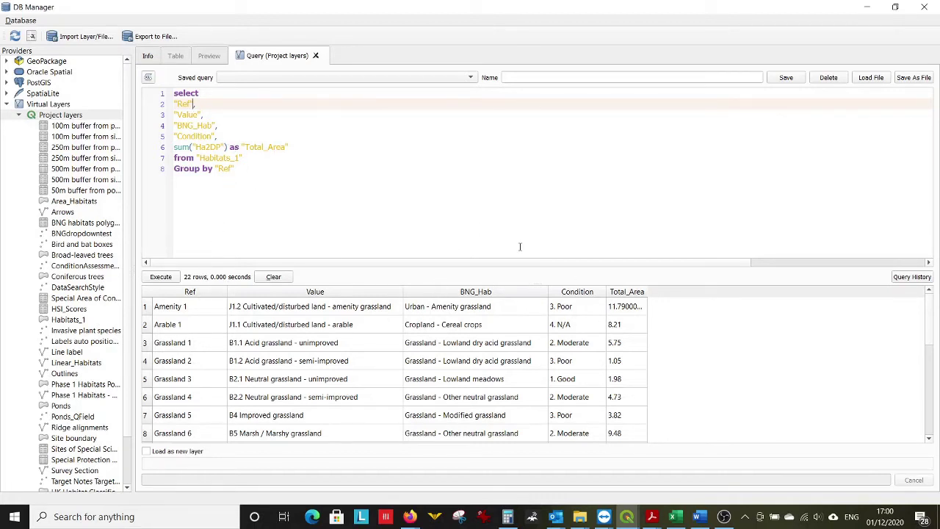
text(as)
text("Habitat)
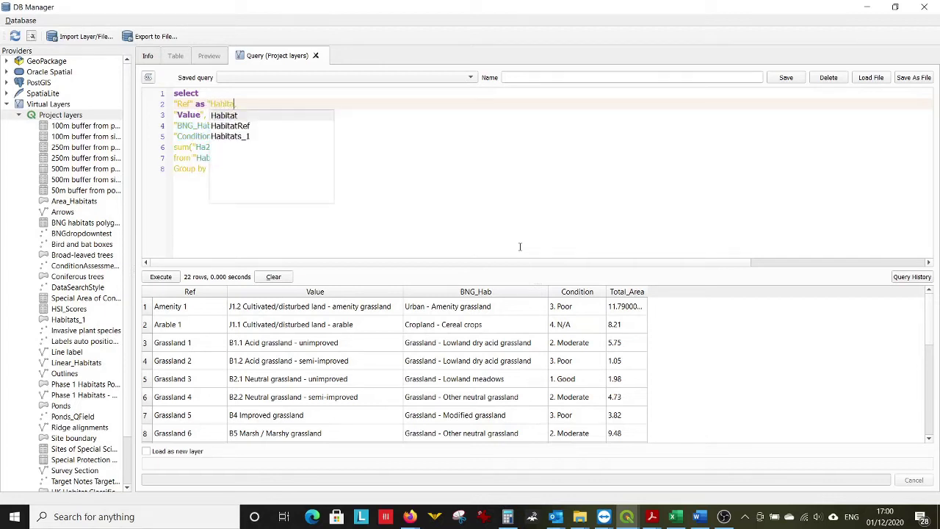
text(erence",)
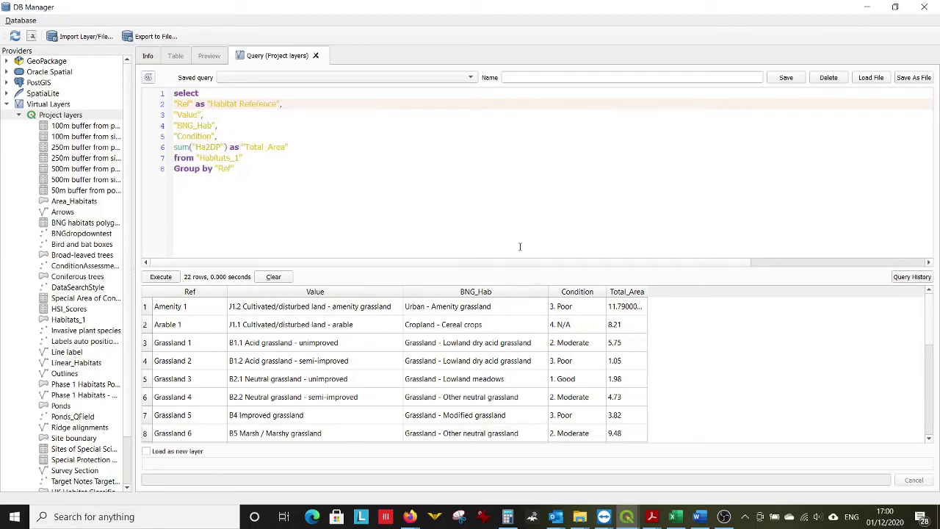
- Give the "Value" field in the select list the alias "Phase 1 Habitat Value", keeping the trailing comma
key(Down)
key(Home)
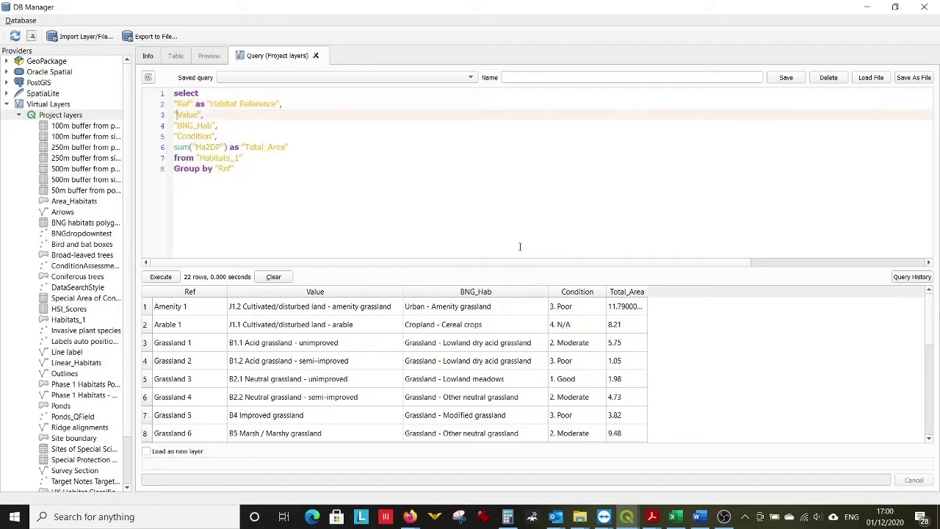
text(as "Ph)
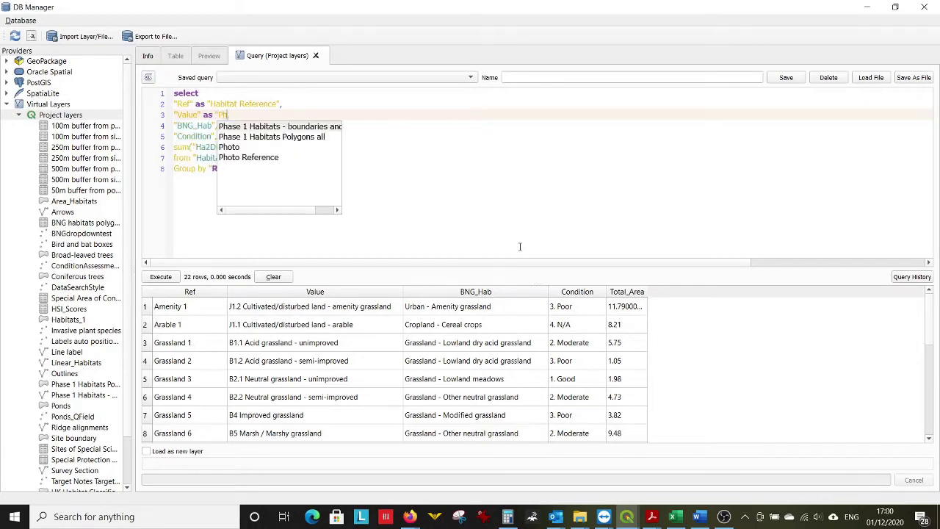
text(ase 1 Habi)
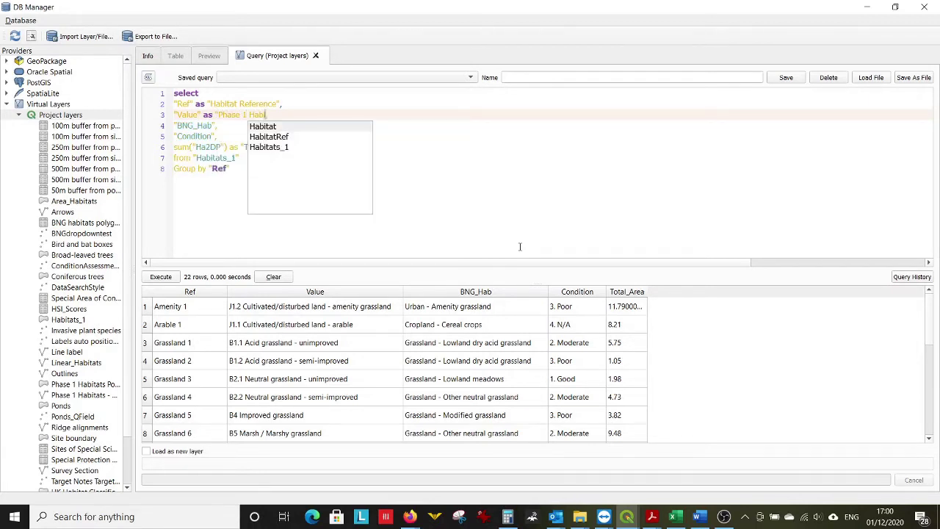
text(tat Value",)
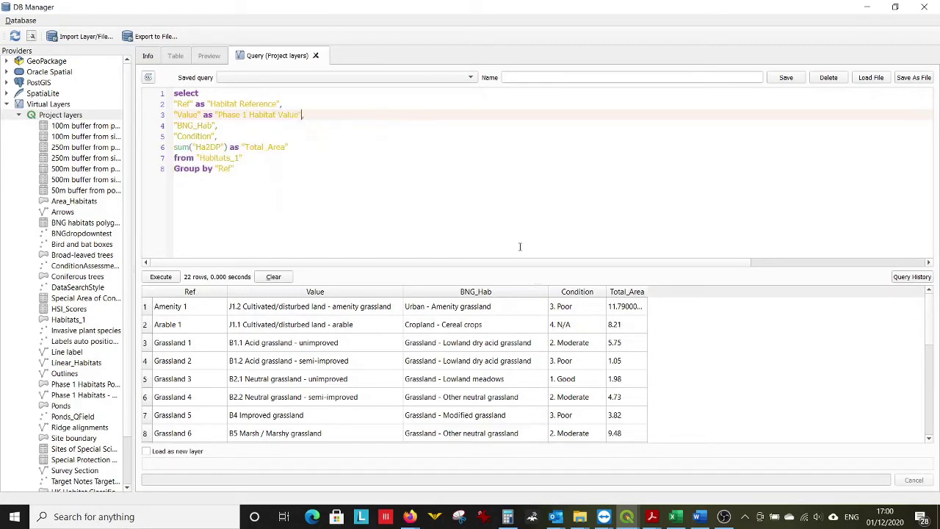
- Add the alias text "BNG Habitat Value" after the "BNG_Hab" field in the select list, before its comma
key(Down)
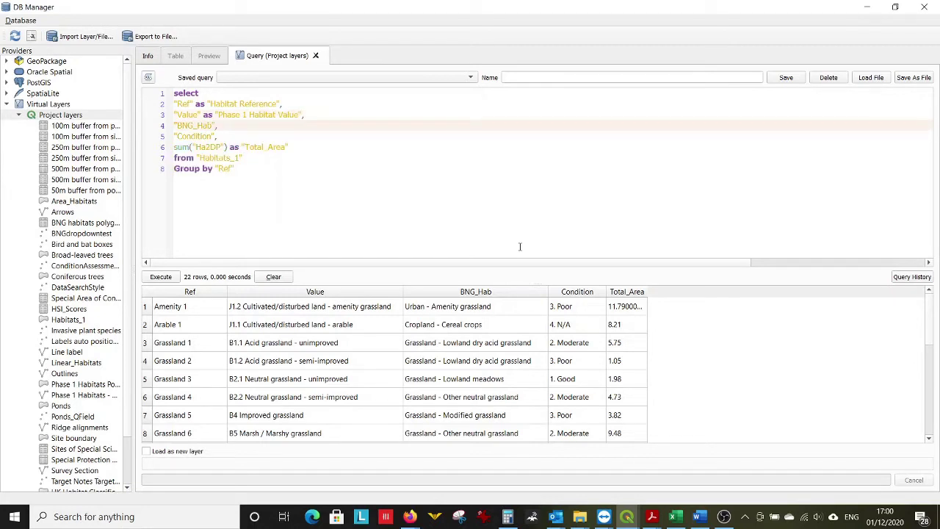
key(BackSpace)
text("B)
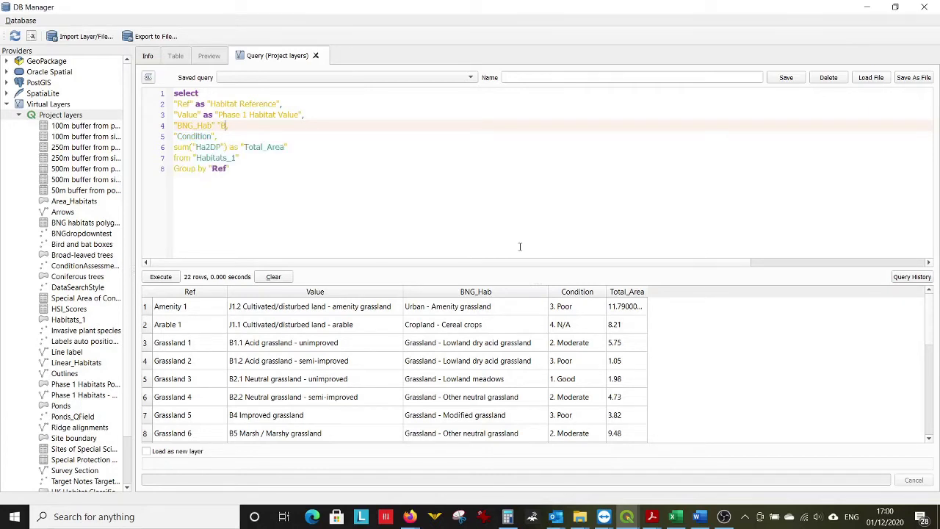
text(NG Habitat Value)
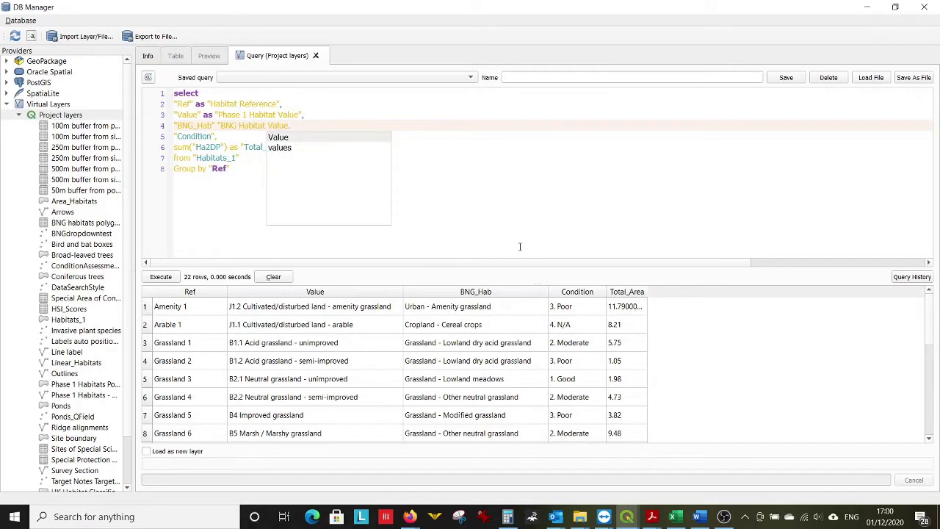
text(")
- Insert the missing "as" before the "BNG Habitat Value" alias, and alias the "Condition" field as "Condition Assessment Result", keeping its comma
key(Down)
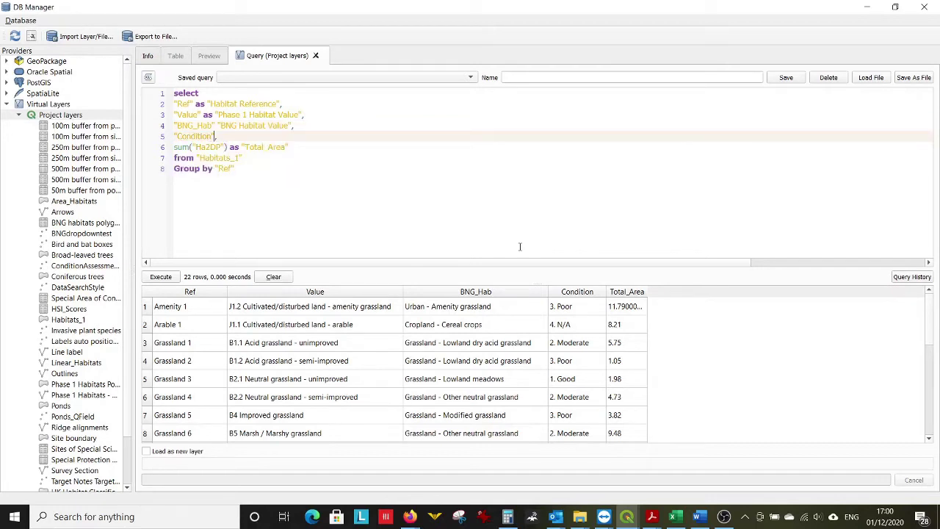
text(as)
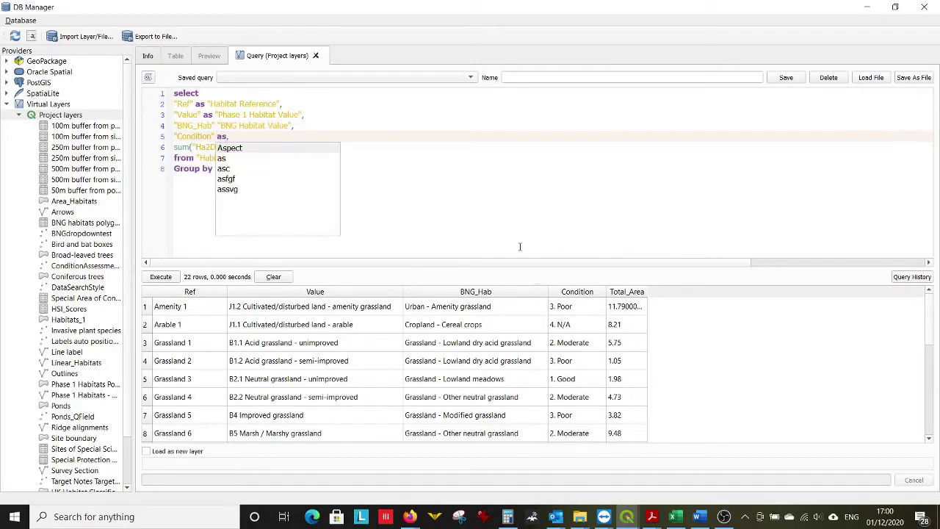
key(Escape)
key(Up)
text(as)
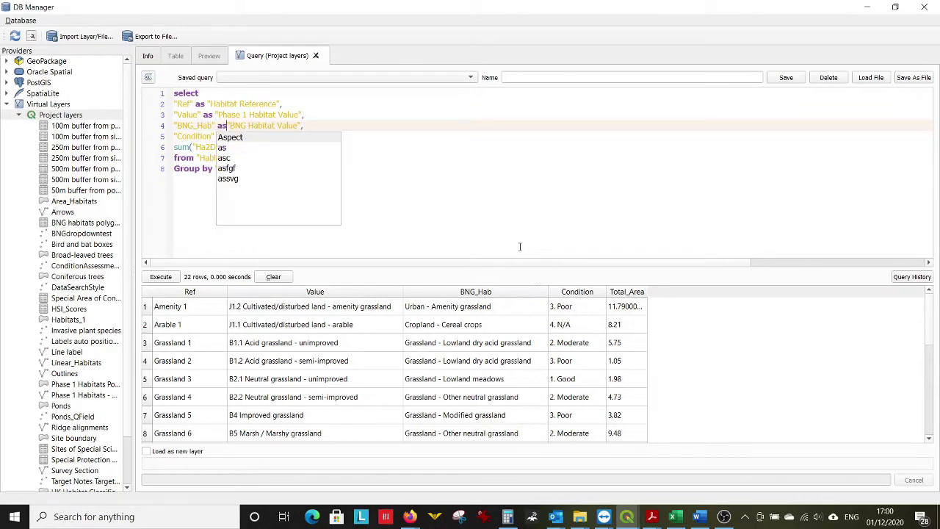
key(Down)
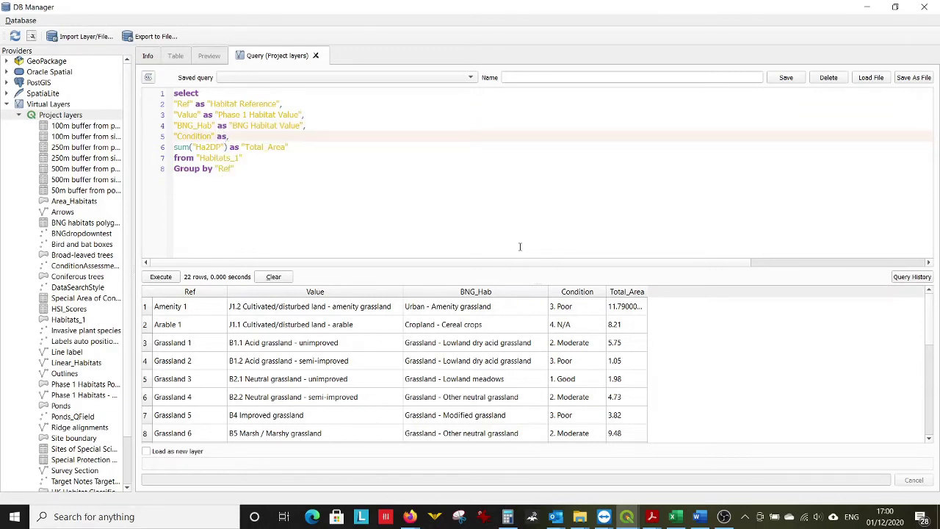
text("Condition A)
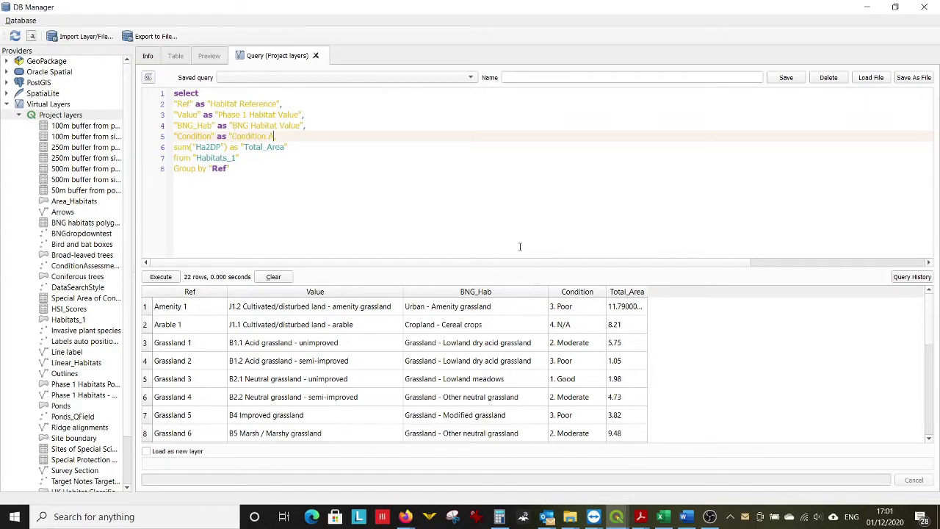
text(ssessment Result",)
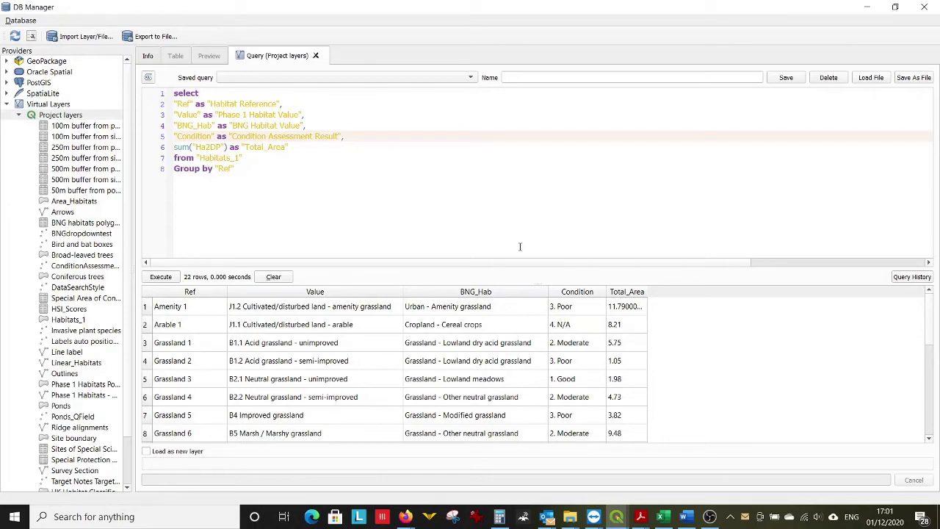
key(Down)
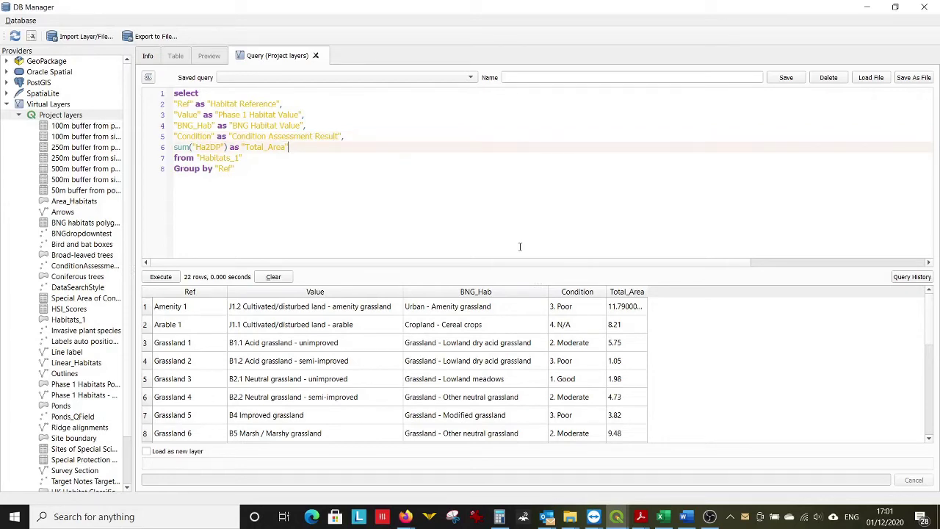
- Run the query and widen the Condition Assessment Result, BNG Habitat Value and Phase 1 Habitat Value result columns
click(161, 277)
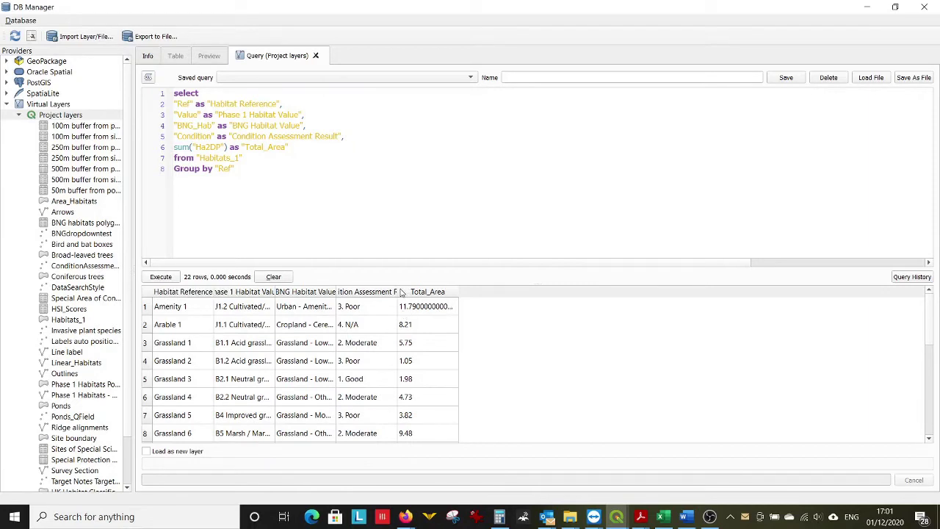
drag(397, 292, 463, 292)
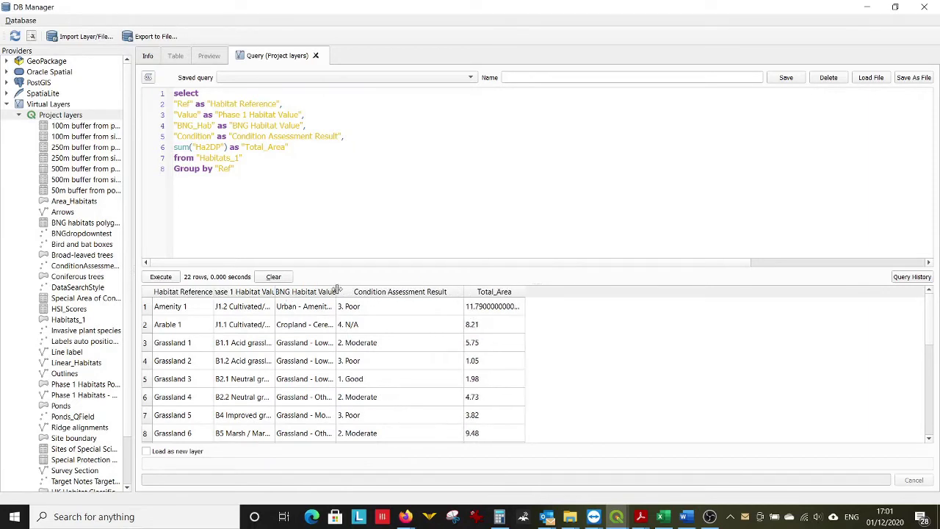
drag(336, 293, 396, 306)
drag(275, 292, 337, 292)
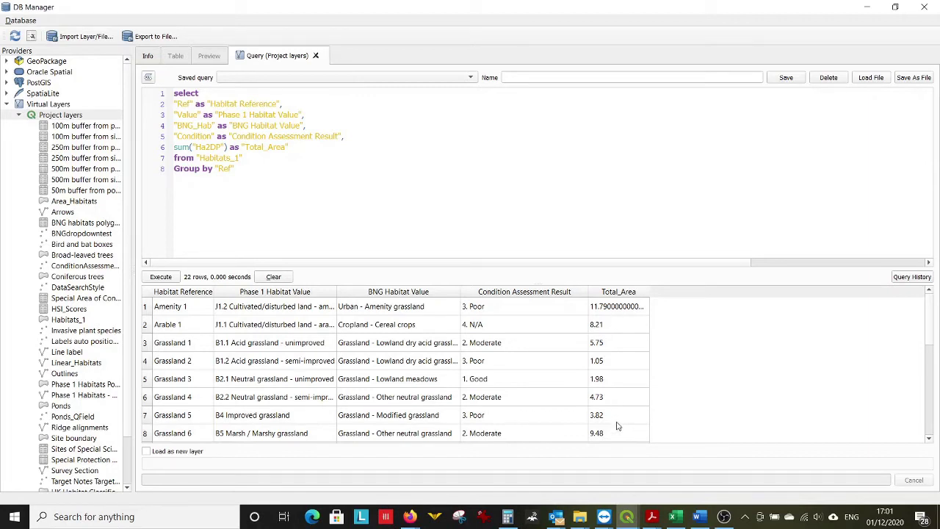
- Add a final line to the query, Order by "Total_Area" asc, below the Group by clause
click(278, 175)
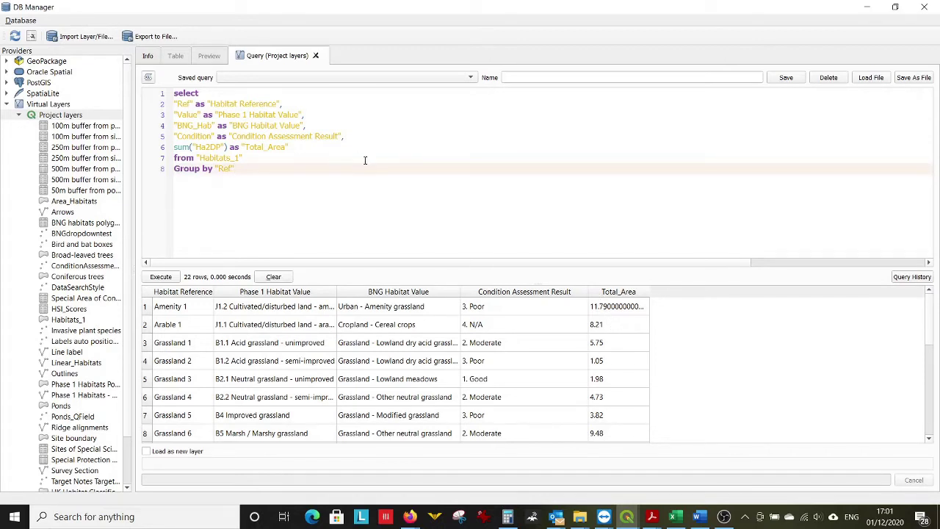
key(Return)
text(Order)
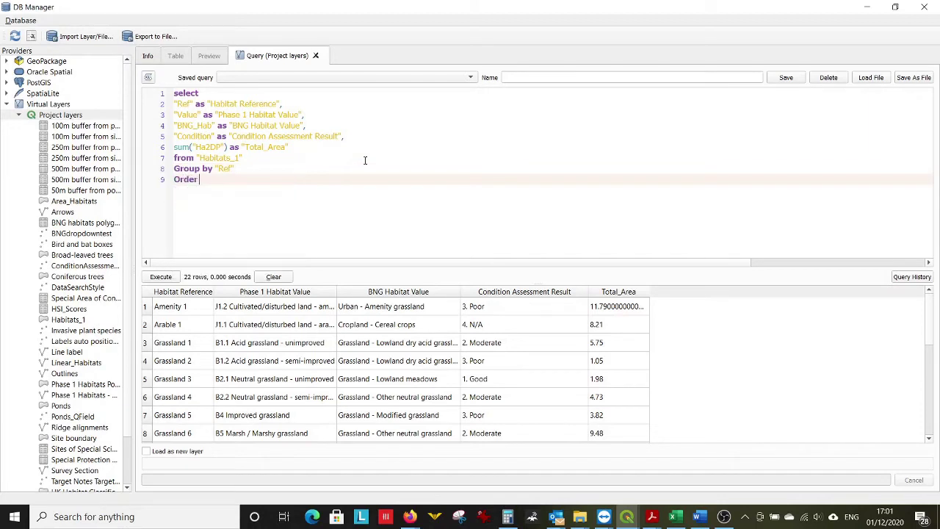
text( by "Total)
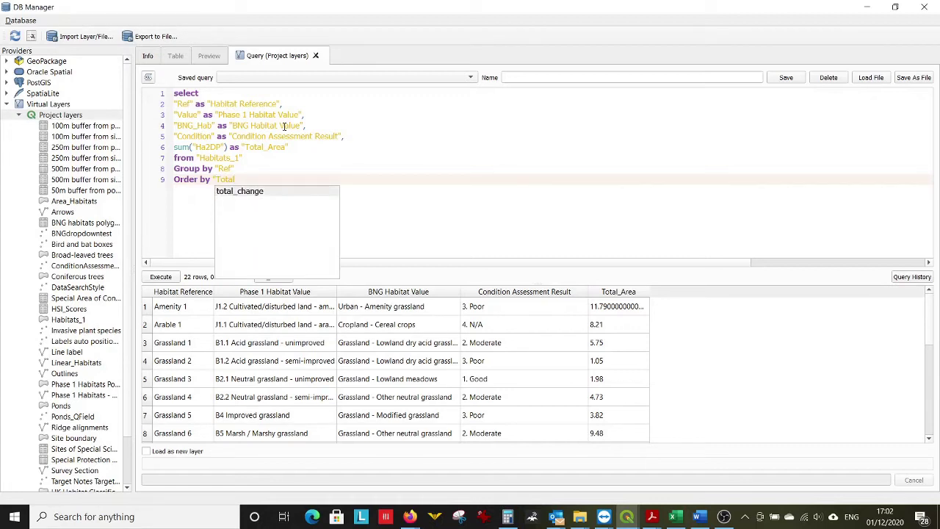
text(_Area")
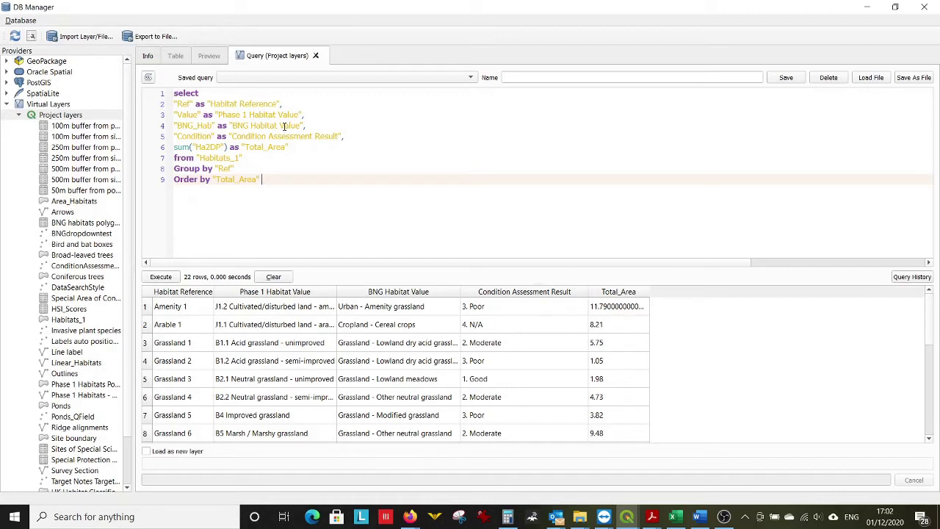
text(asc)
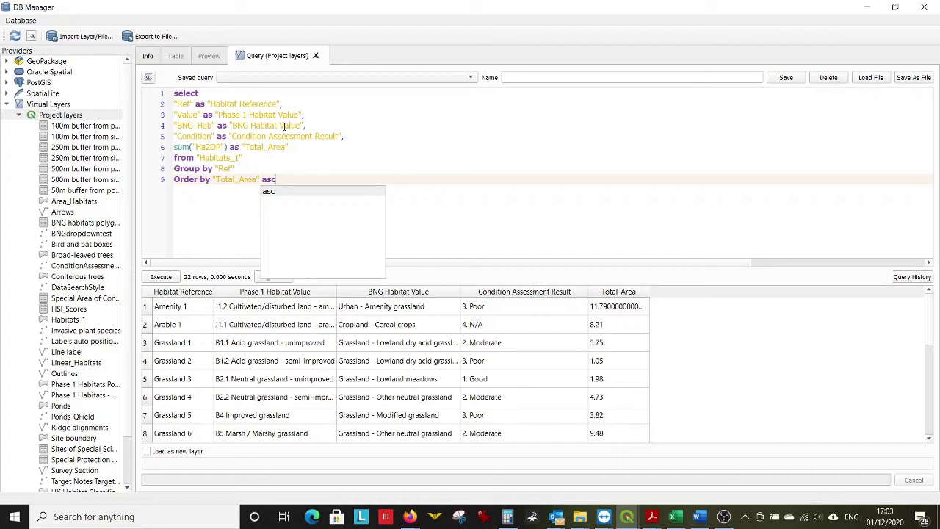
- Run the query and look through all the result rows to check the ascending order of Total_Area
click(174, 278)
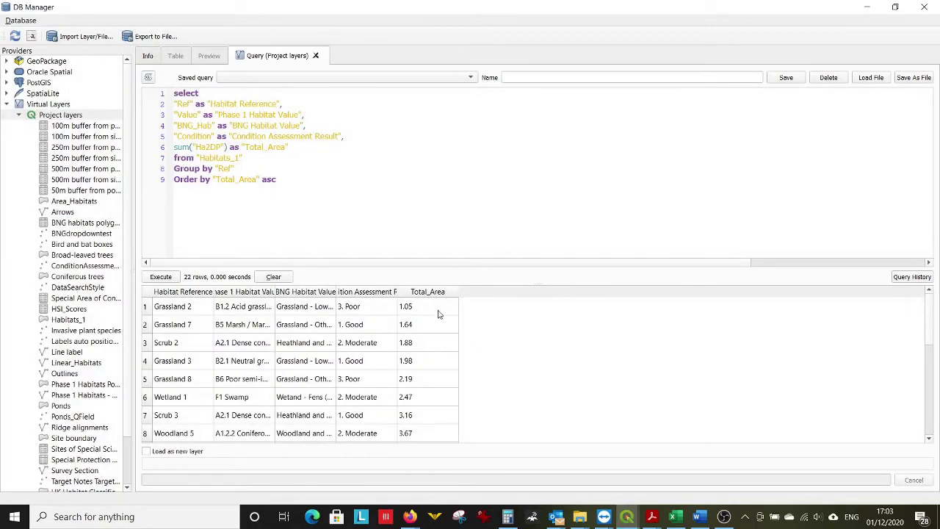
scroll(374, 327, down, 5)
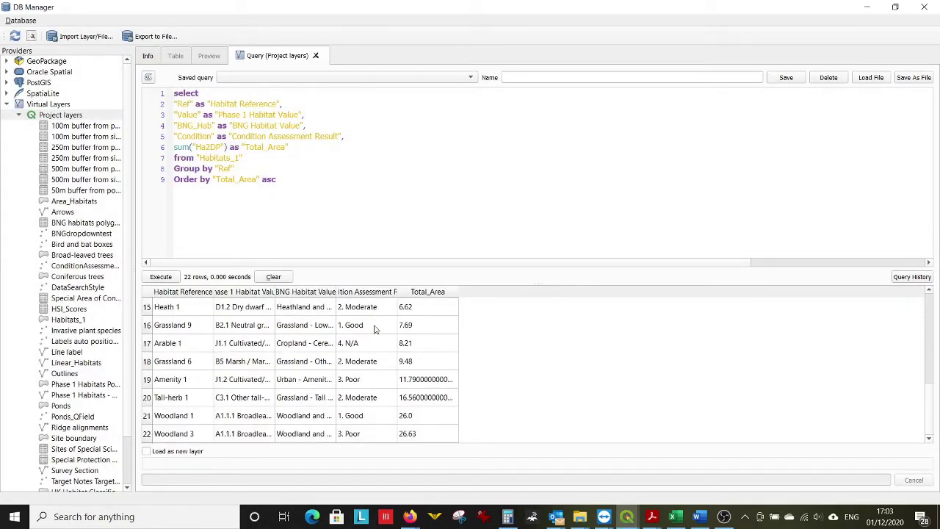
scroll(375, 327, up, 5)
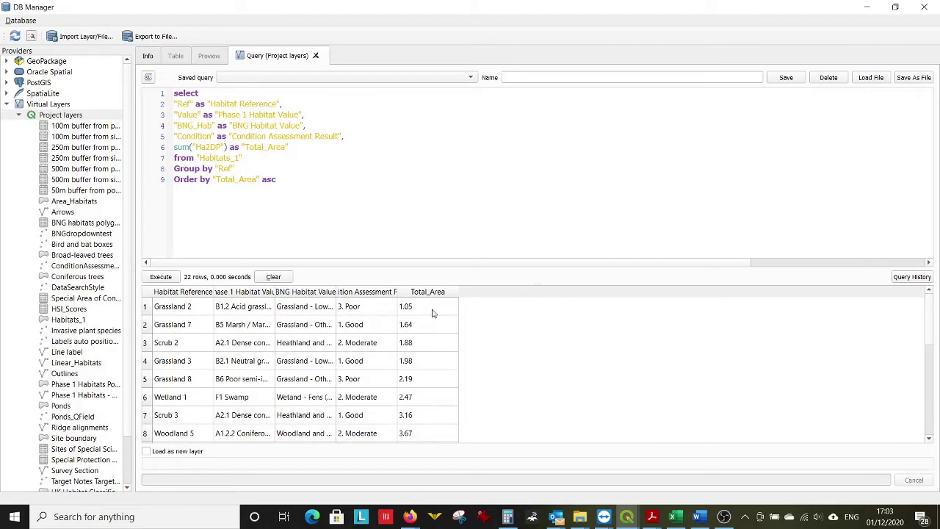
scroll(432, 313, down, 5)
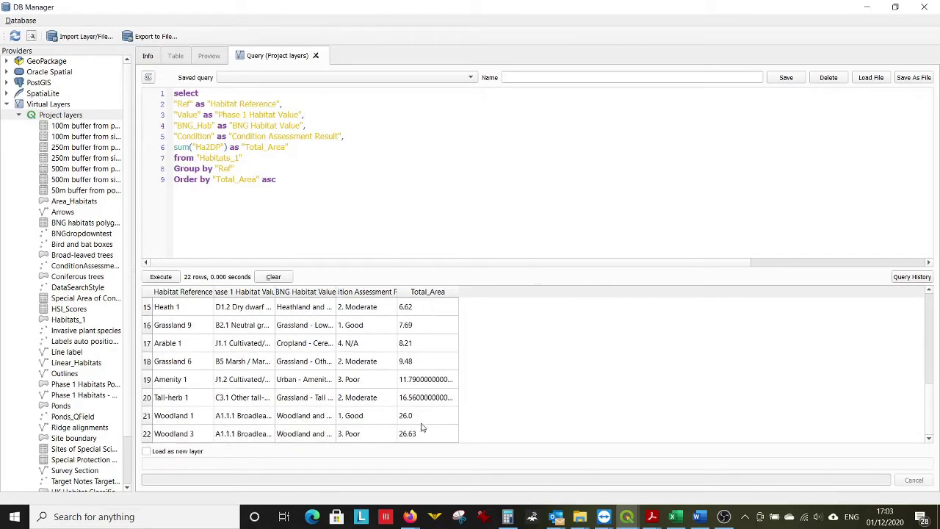
scroll(420, 434, up, 4)
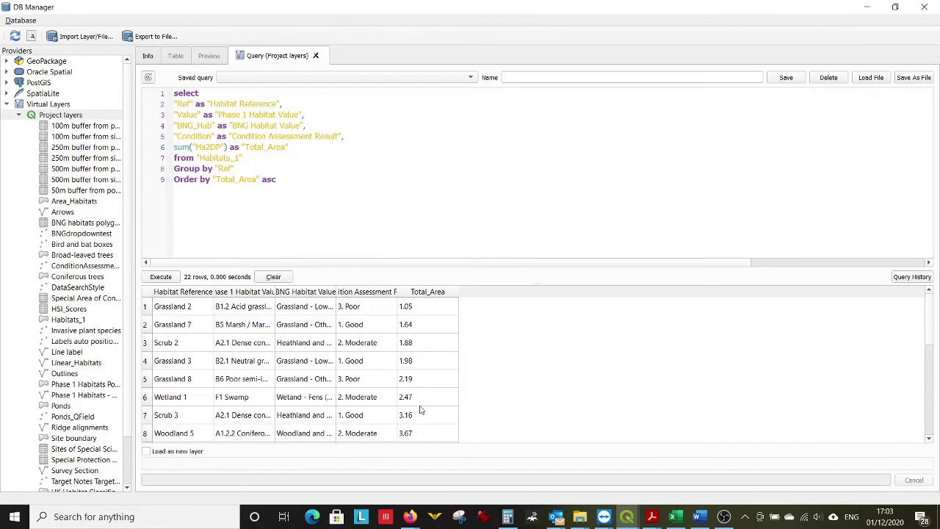
scroll(420, 348, down, 4)
scroll(420, 435, up, 5)
- Change the Total_Area sort direction to desc, rerun the query, and widen the BNG Habitat Value result column
click(262, 181)
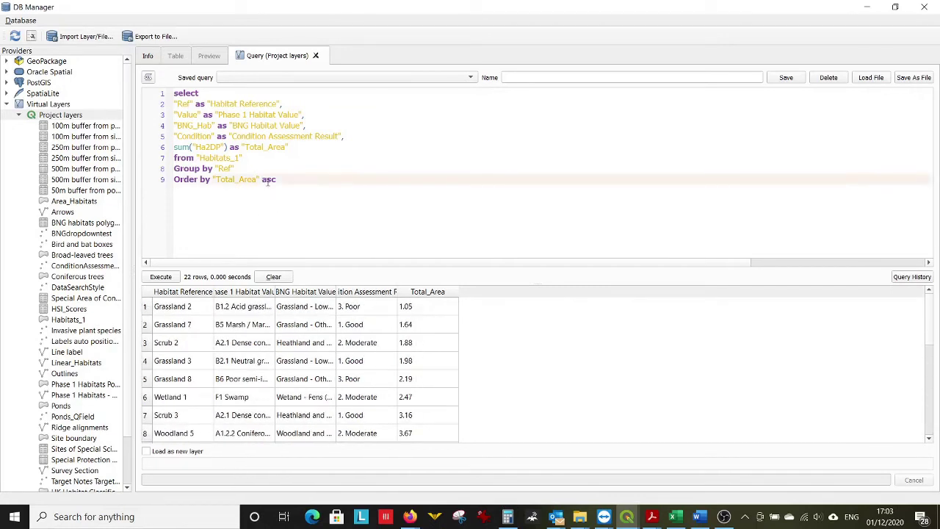
double_click(268, 181)
text(desc)
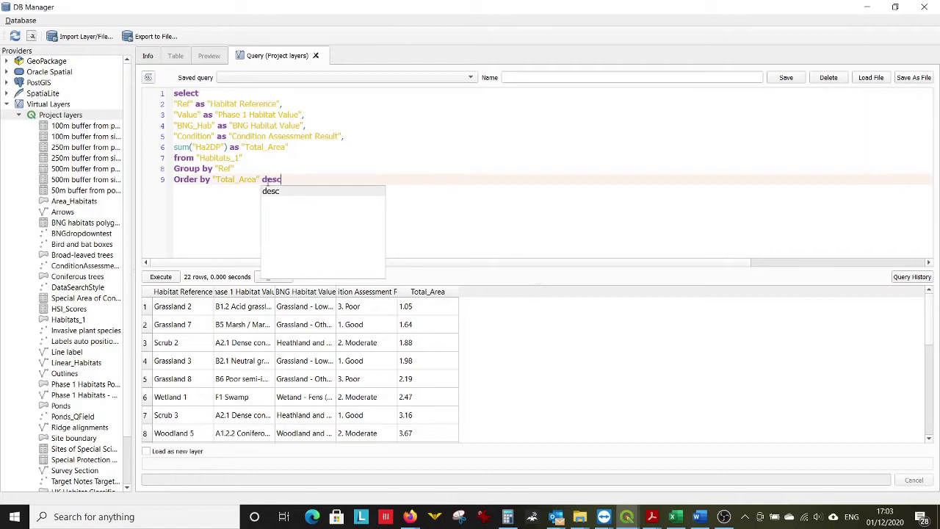
click(168, 280)
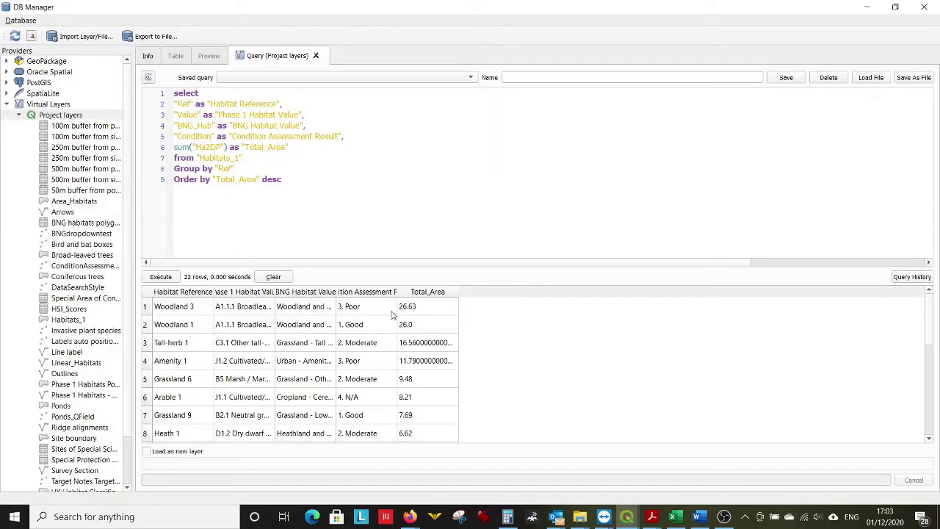
drag(337, 291, 503, 306)
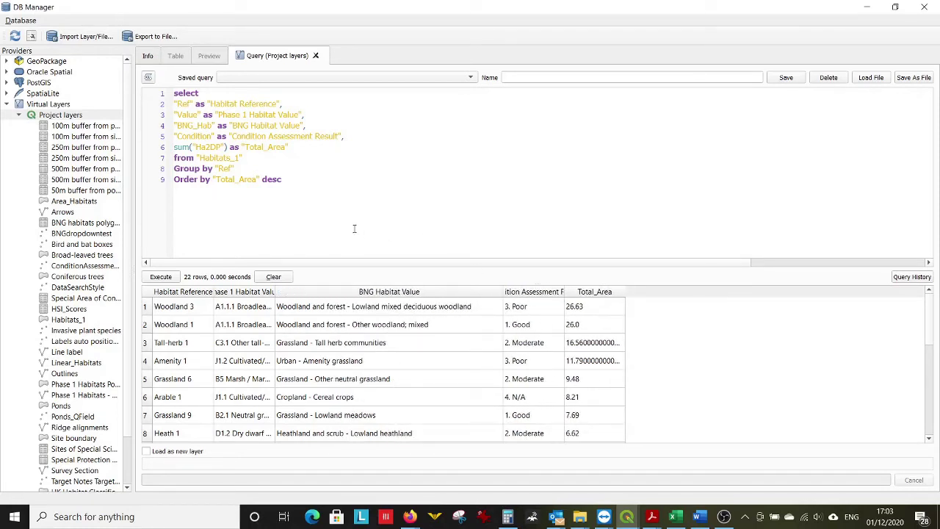
- Add "Ref" asc as a second sort field after "Total_Area" desc in the Order by line, and run the query
click(300, 179)
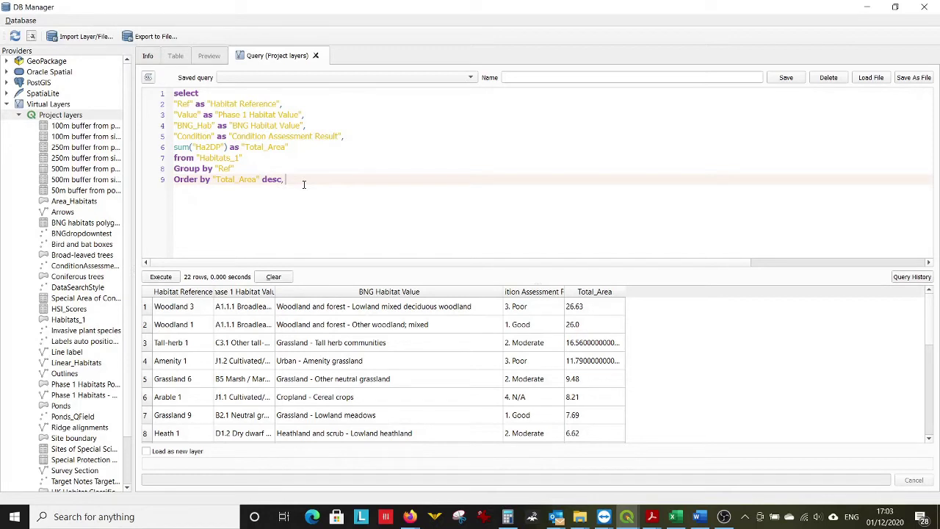
text(H)
key(BackSpace)
text(Ref" asc)
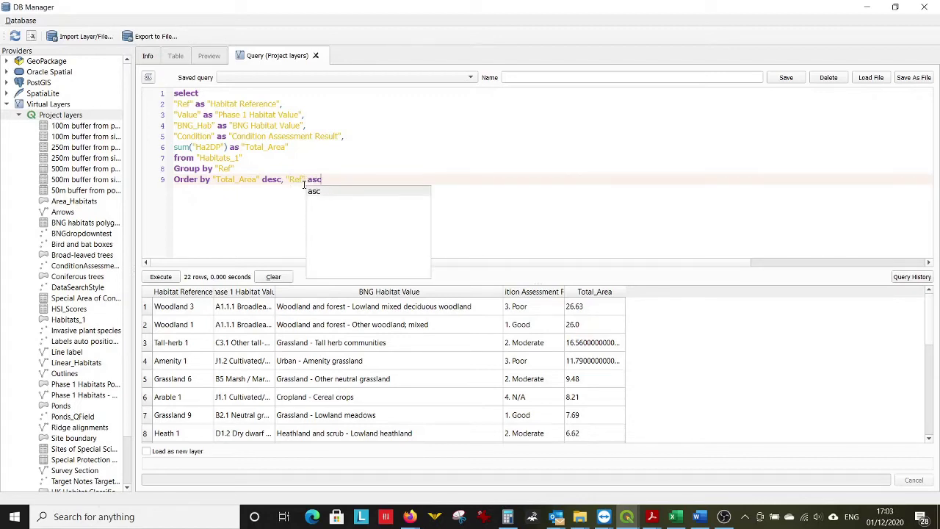
click(161, 278)
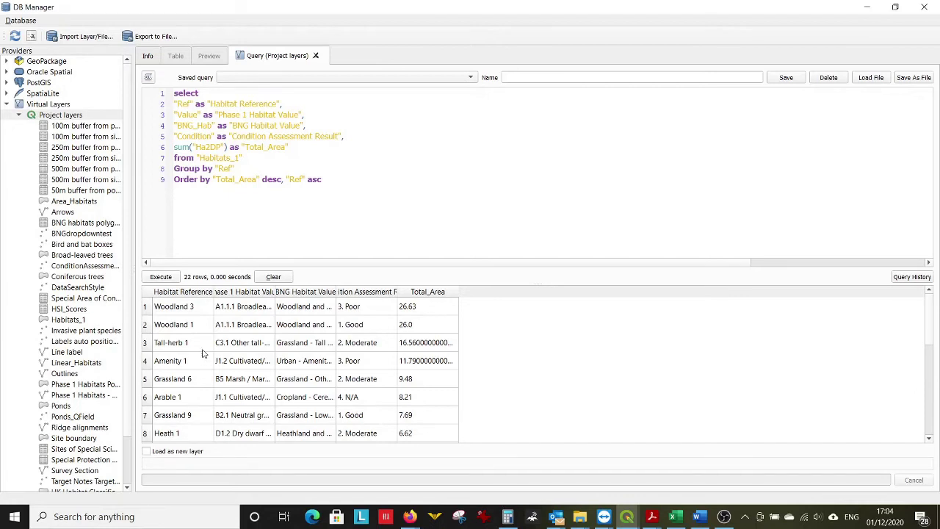
- Widen the Phase 1 Habitat Value, BNG Habitat Value and Condition Assessment Result columns so their headings show in full
drag(273, 285, 351, 297)
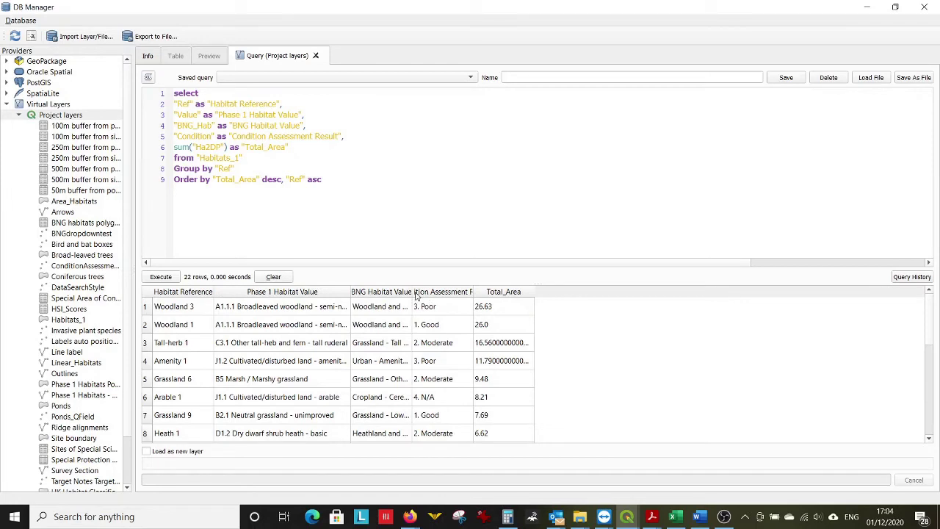
drag(413, 291, 529, 280)
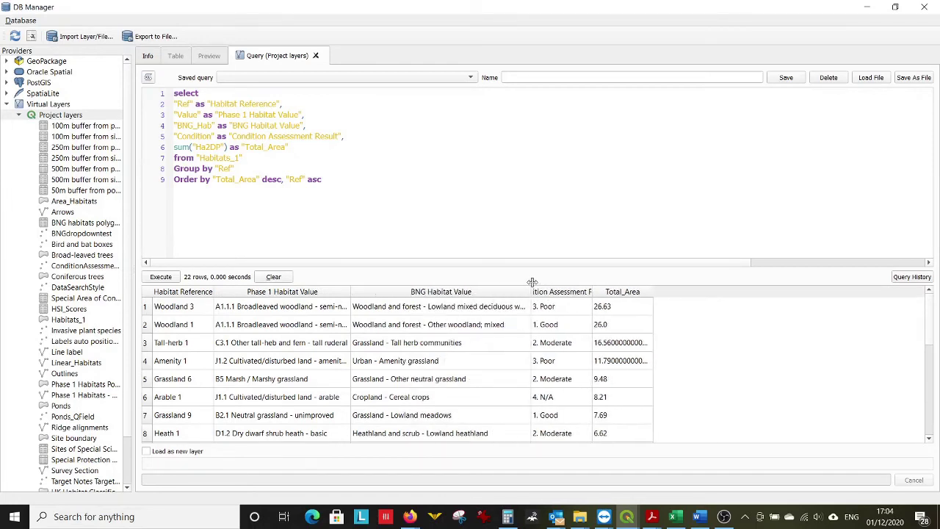
drag(590, 291, 647, 294)
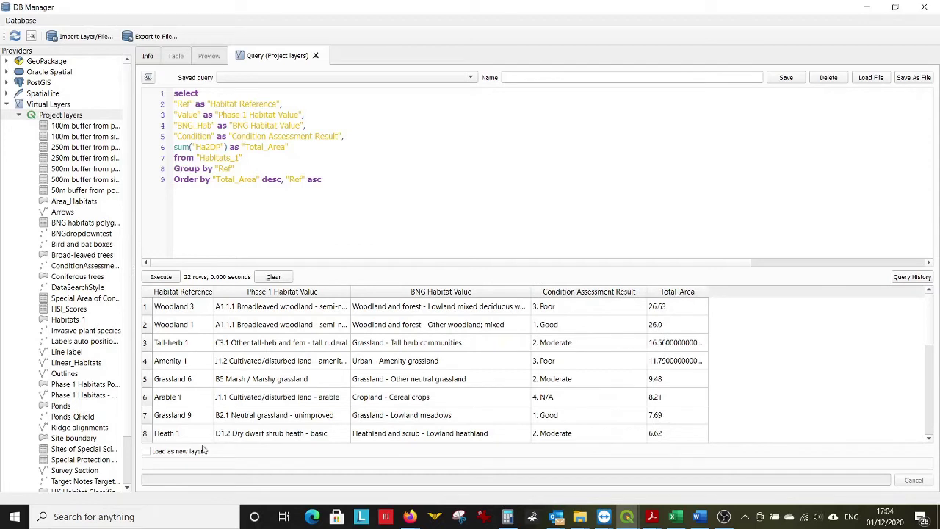
- Load the query result into the project as a new layer, and minimize DB Manager to return to the QGIS map
click(148, 452)
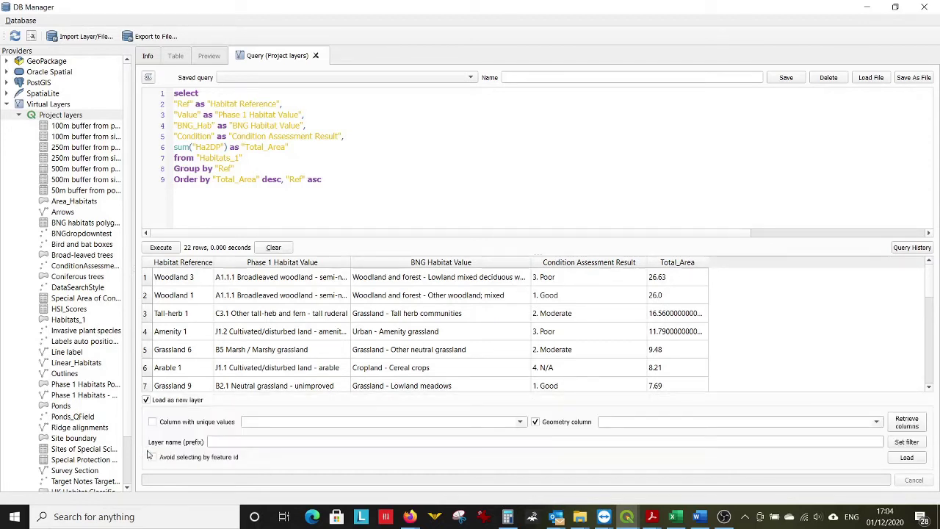
click(908, 458)
click(869, 8)
click(869, 9)
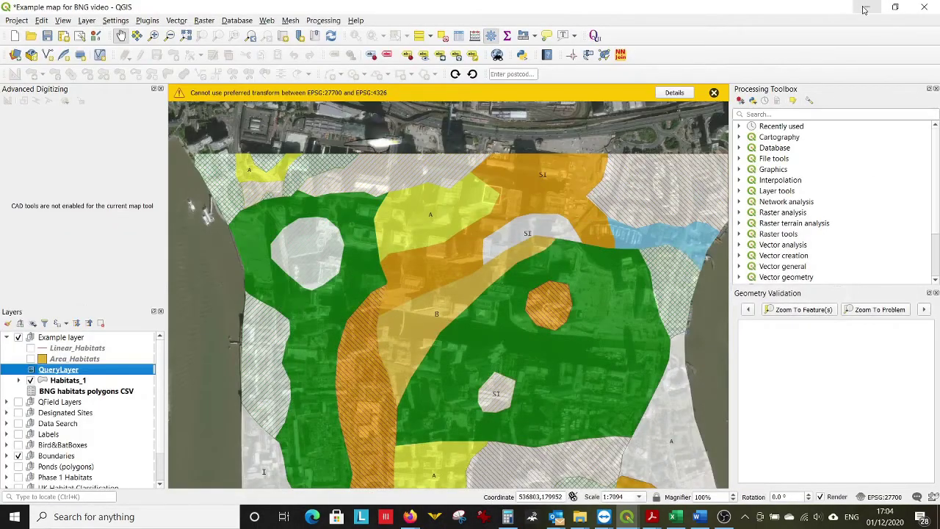
- Open the QueryLayer attribute table, widen the Total_Area and Condition Assessment Result columns, and close the table
click(75, 380)
click(72, 372)
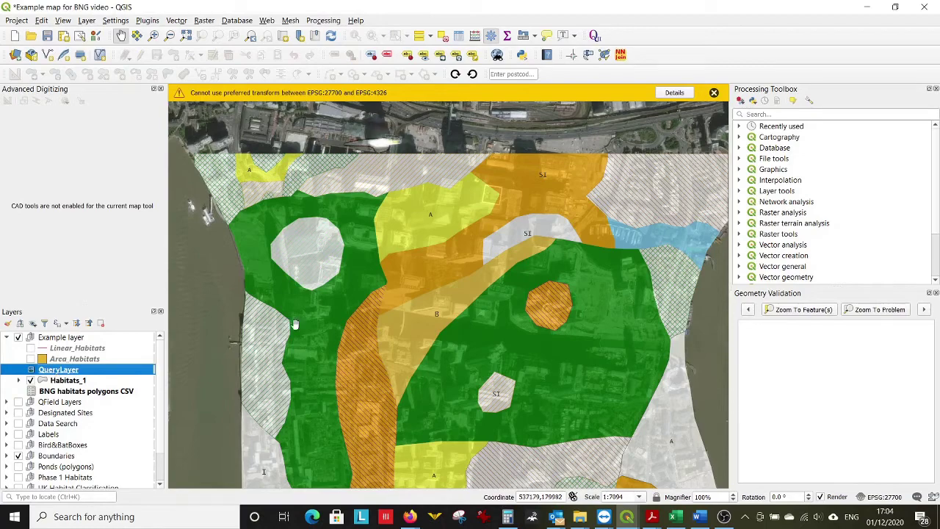
click(459, 37)
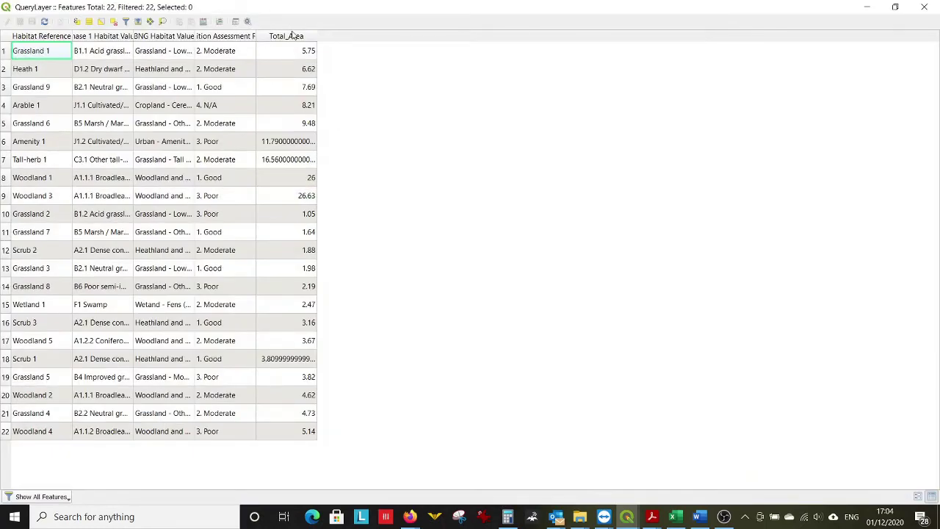
drag(317, 36, 423, 37)
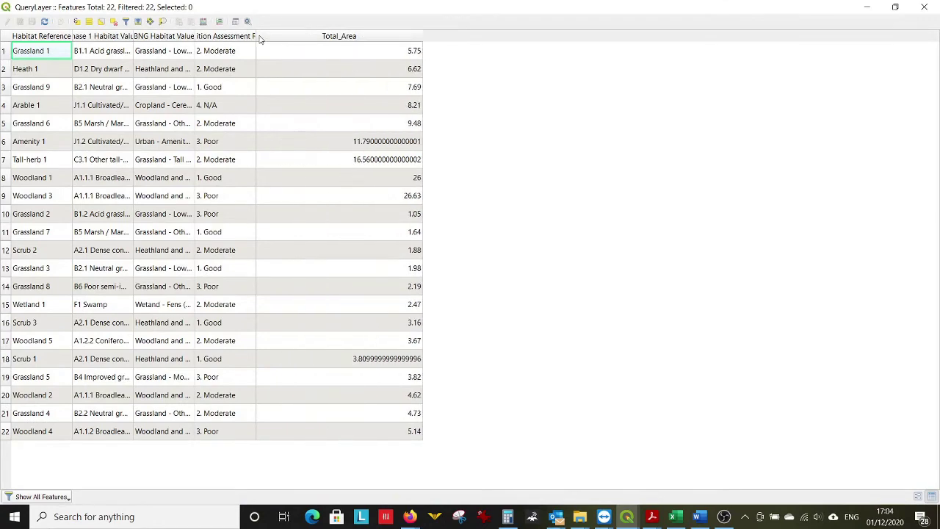
drag(257, 36, 363, 53)
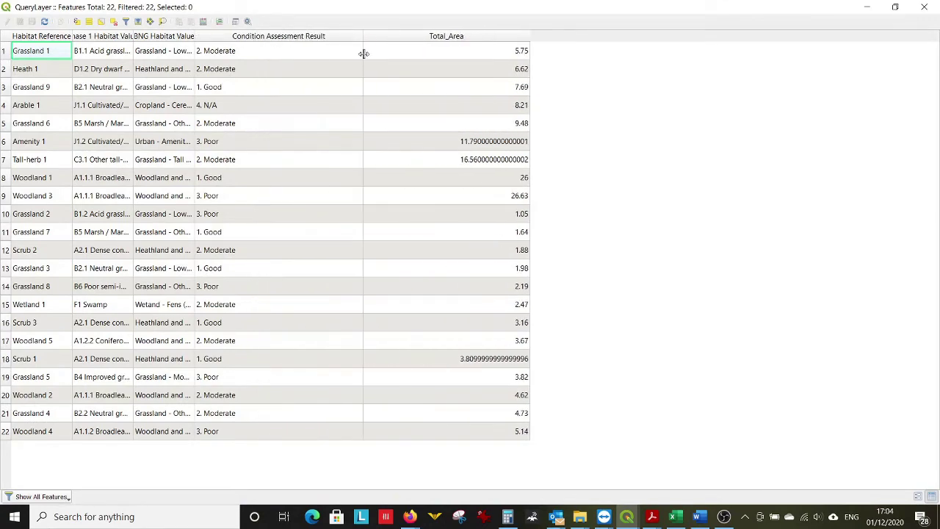
click(921, 6)
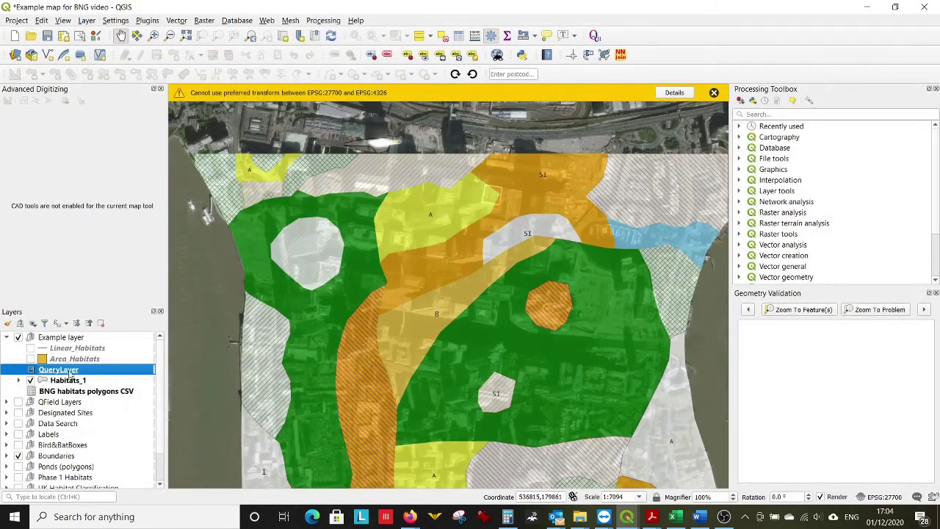
- Rename the QueryLayer layer as "BR Areas Calc 011220"
right_click(70, 374)
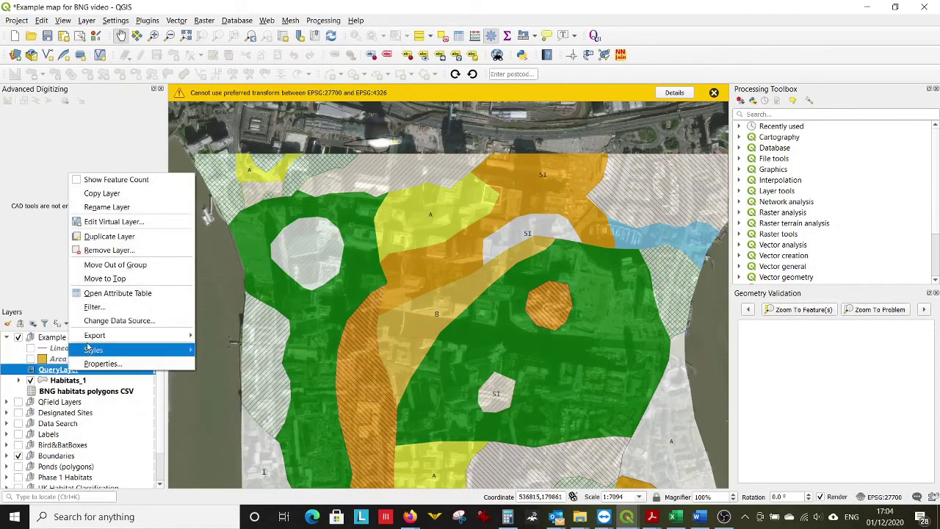
click(110, 209)
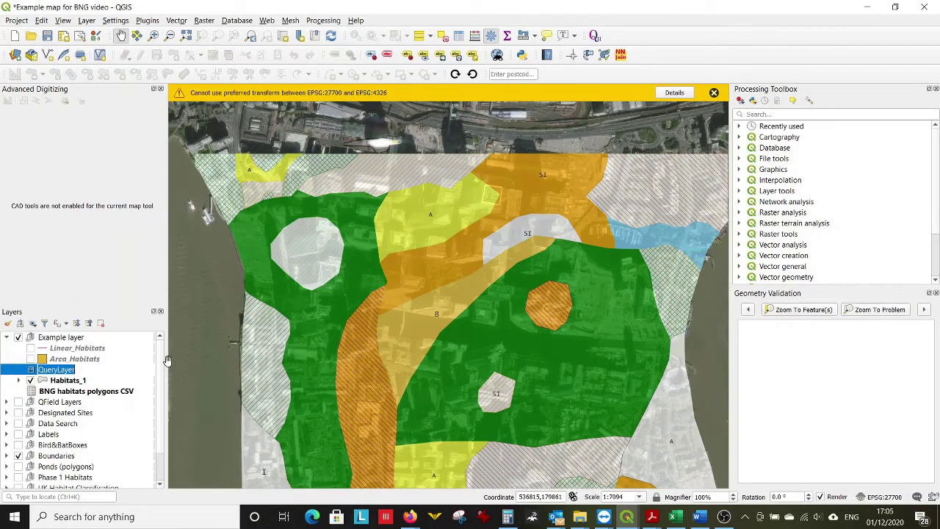
text(BR Areas Calc 011220)
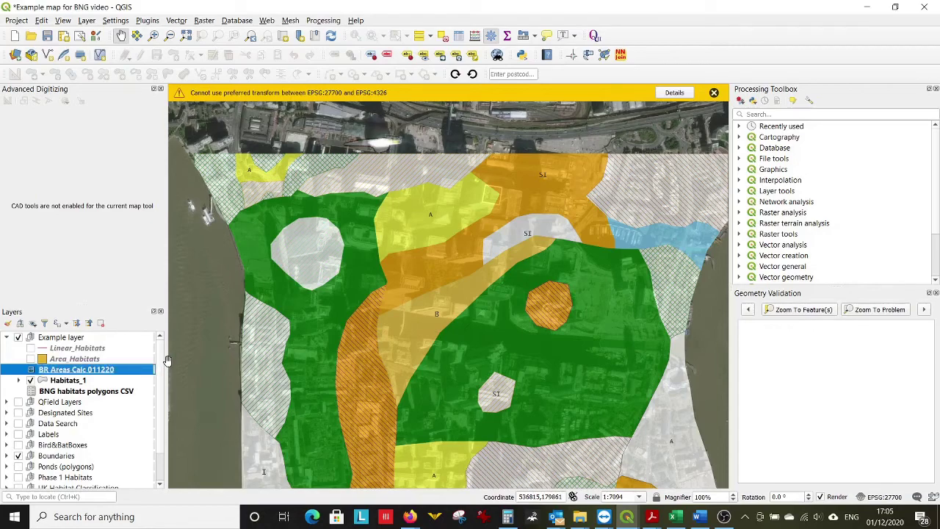
- Return to DB Manager and save the SQL query under the name "Area Calculations"
click(626, 517)
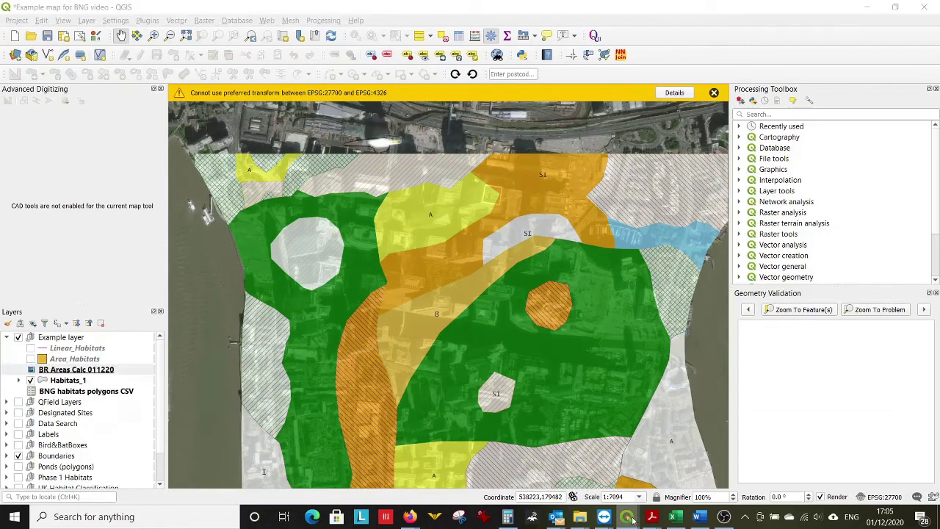
click(775, 473)
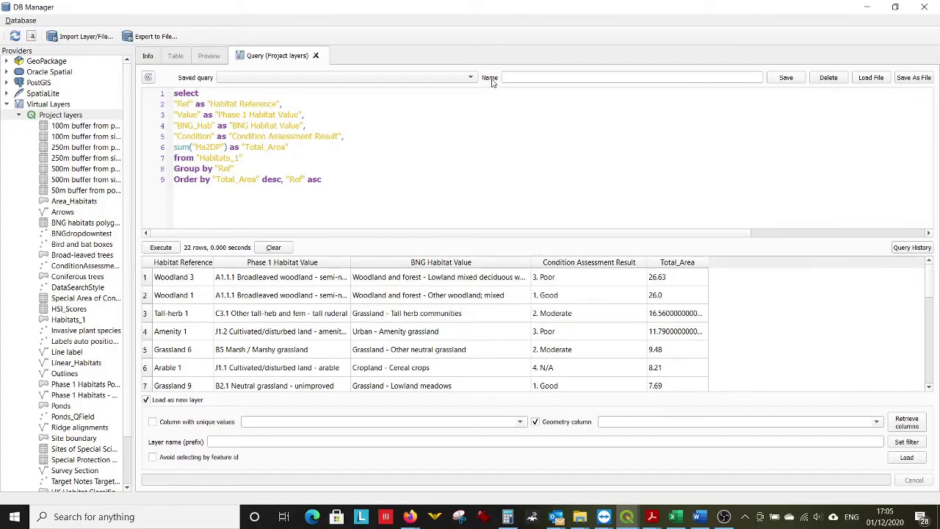
click(514, 77)
text(Area Caulc)
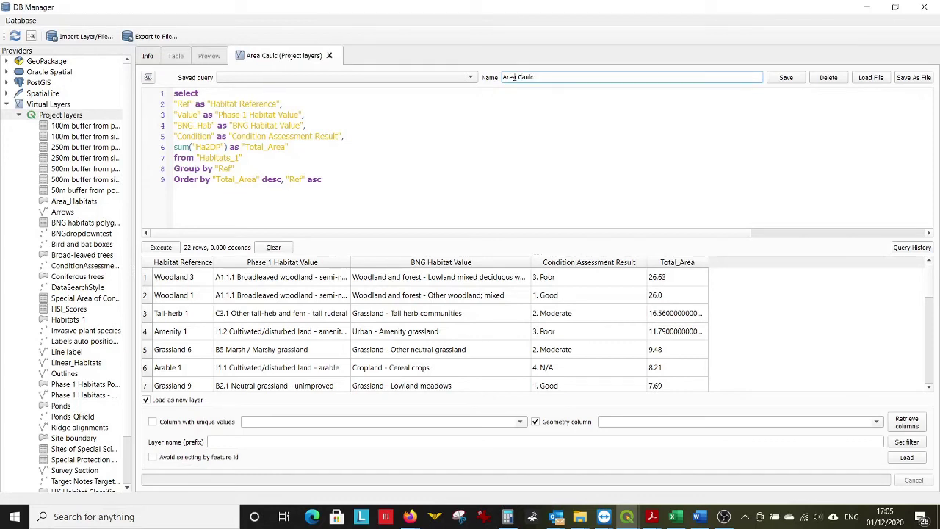
key(BackSpace)
key(BackSpace)
key(BackSpace)
text(lculations)
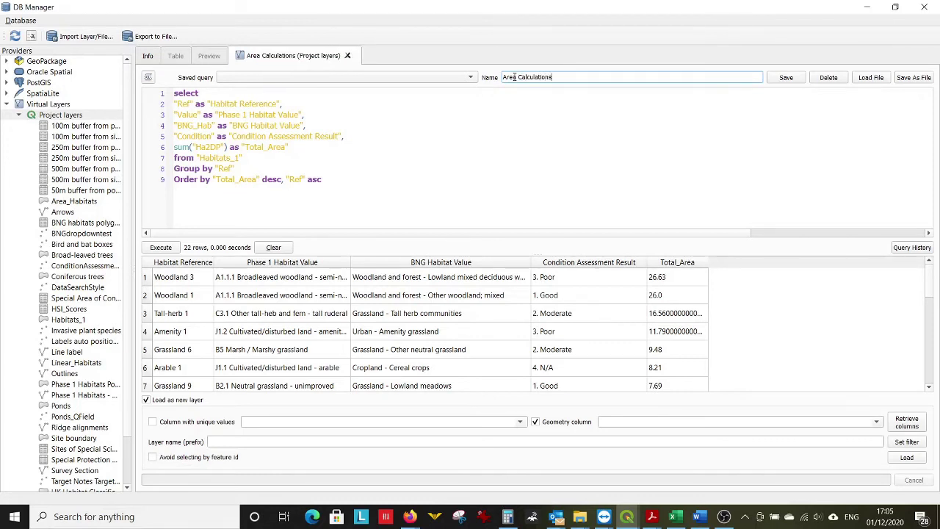
click(786, 77)
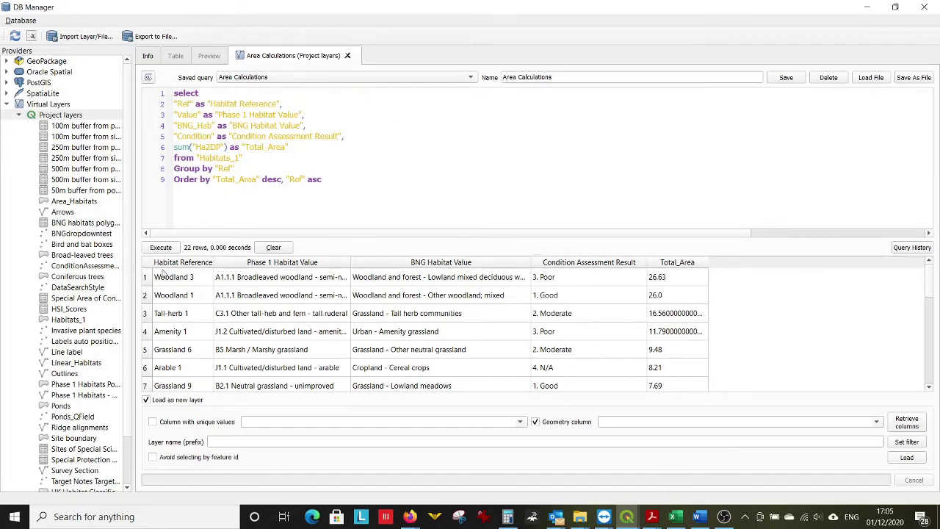
- Copy the whole query result table and paste it into a new Excel worksheet starting at cell A1
click(150, 263)
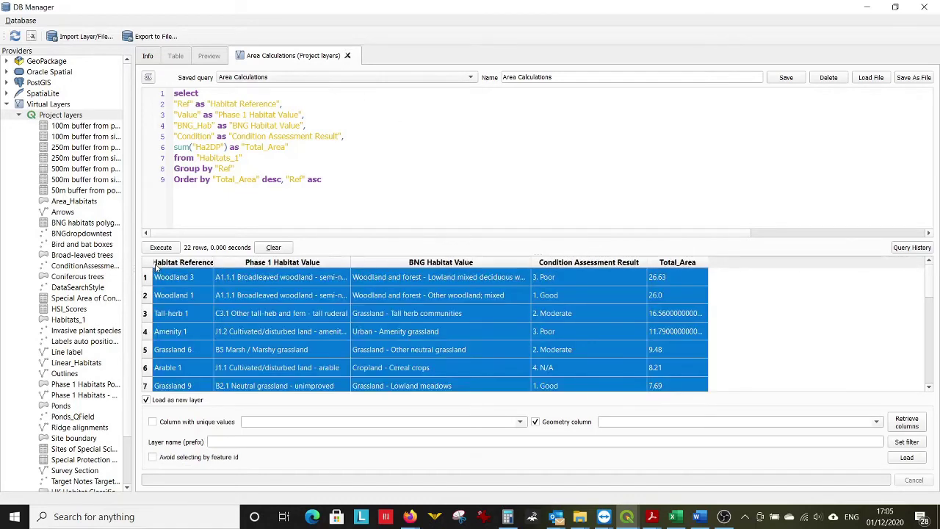
click(673, 517)
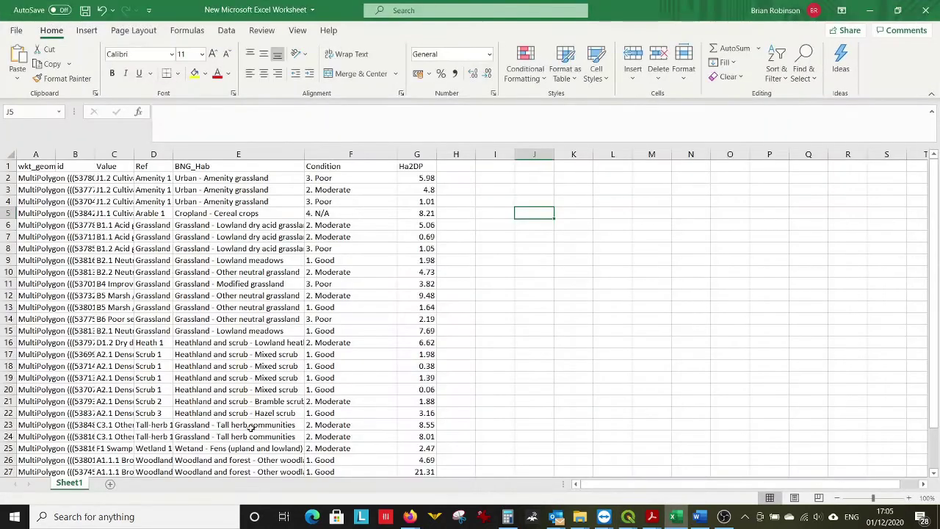
click(109, 483)
click(114, 307)
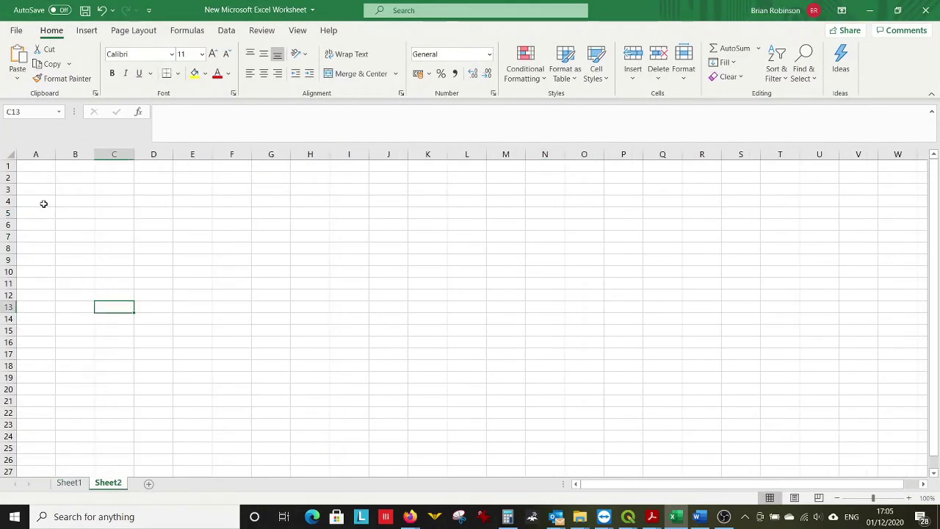
click(36, 168)
key(ctrl+v)
click(351, 316)
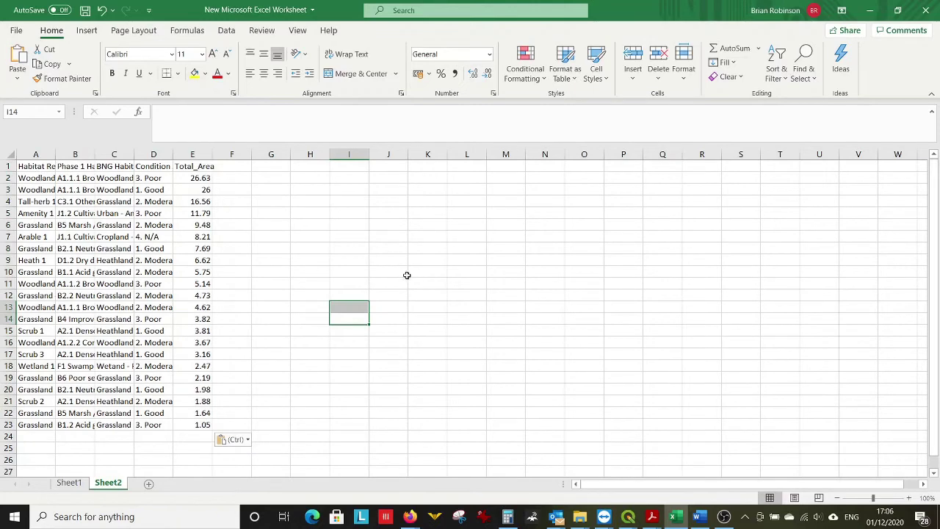
- Switch to the blank Word document and paste the copied query results into it as text
click(700, 519)
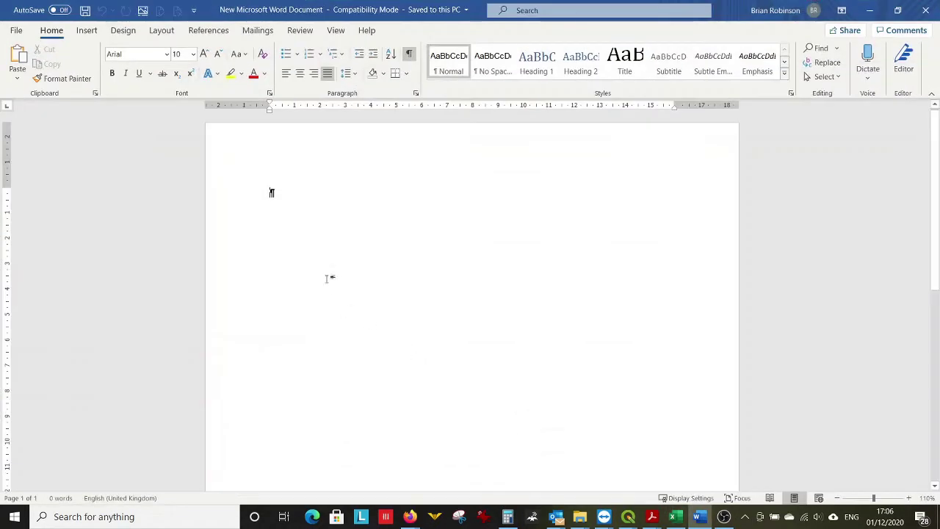
key(ctrl+v)
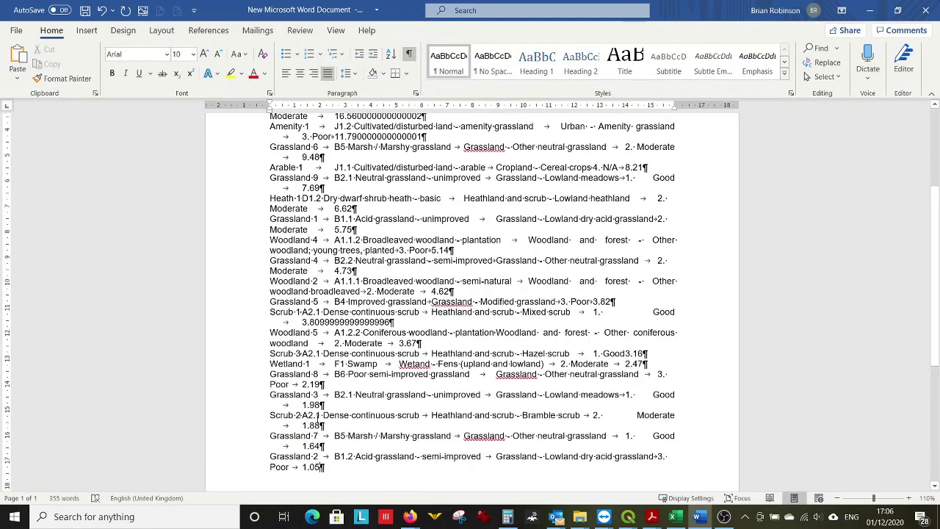
scroll(309, 368, up, 5)
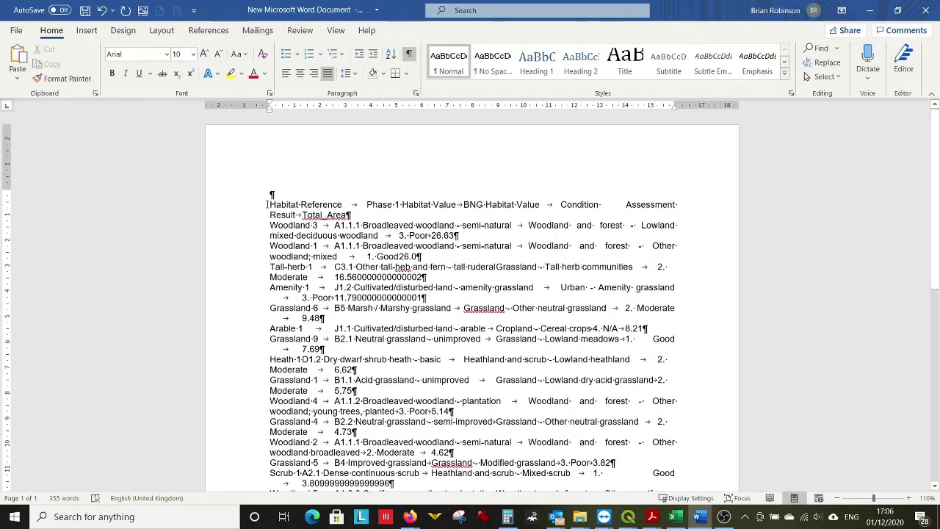
- Convert all the pasted text into a five-column table separated at tabs, look through it, and minimize Word
key(ctrl+a)
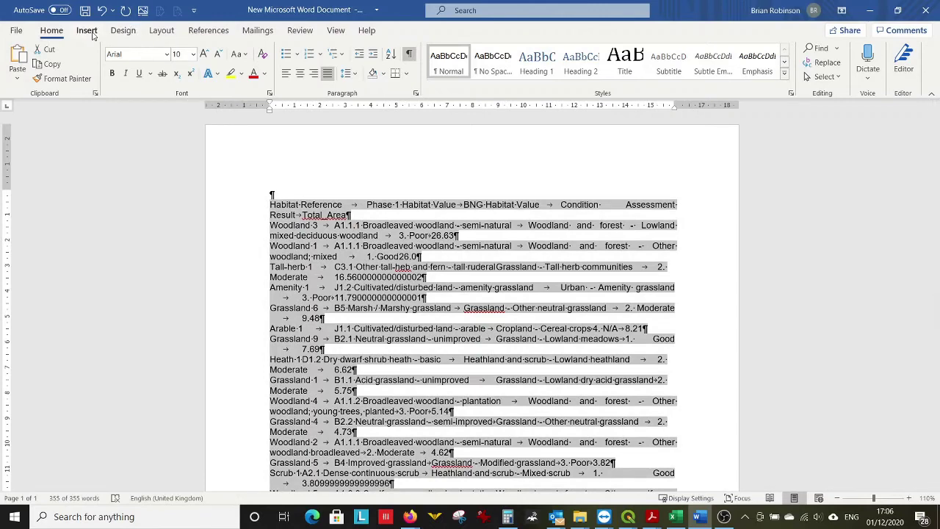
click(89, 31)
click(88, 65)
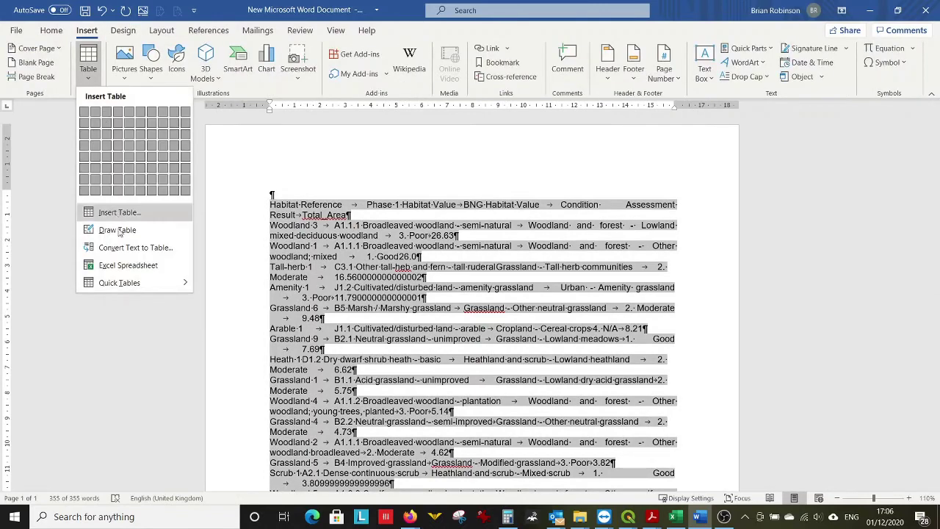
click(140, 249)
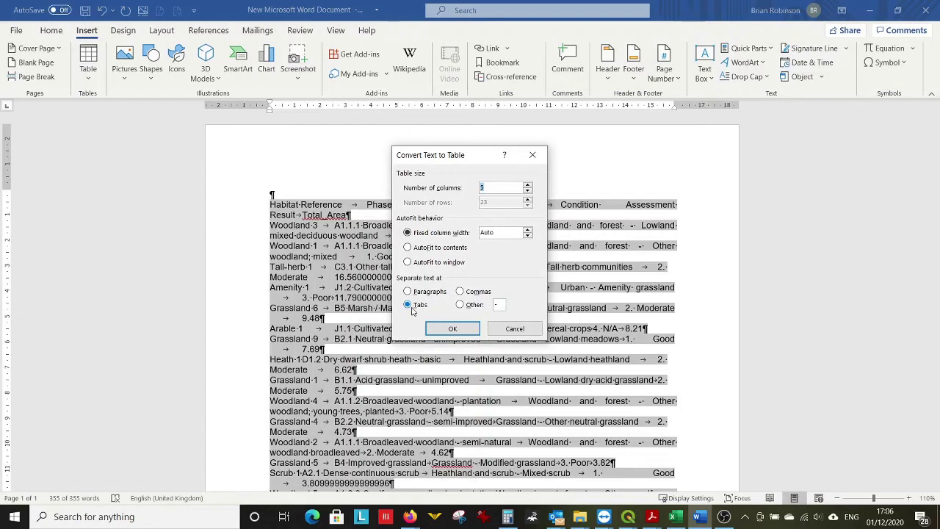
click(452, 329)
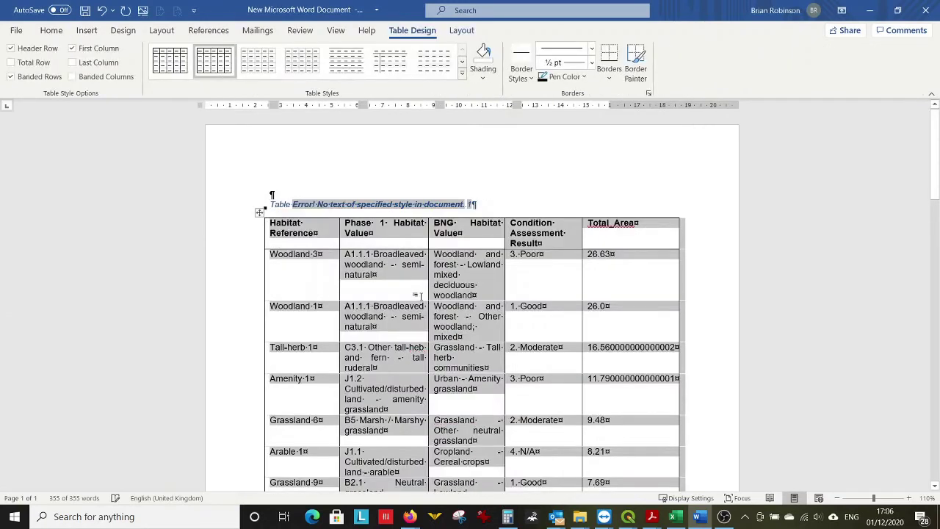
scroll(421, 296, down, 7)
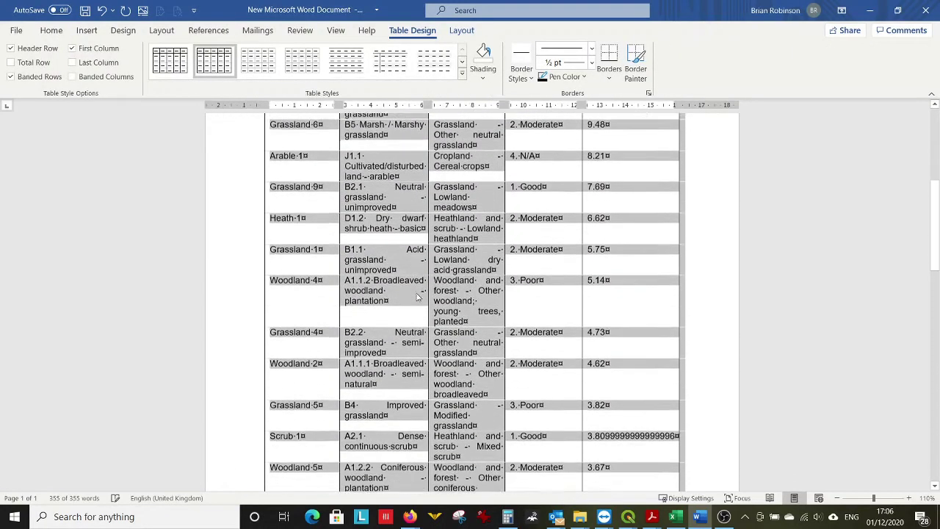
scroll(416, 296, down, 5)
scroll(416, 295, up, 12)
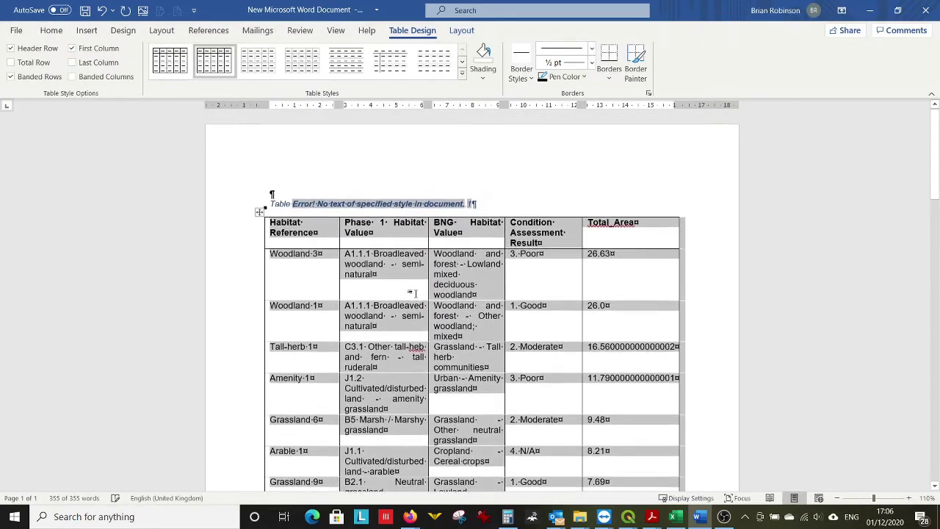
click(871, 10)
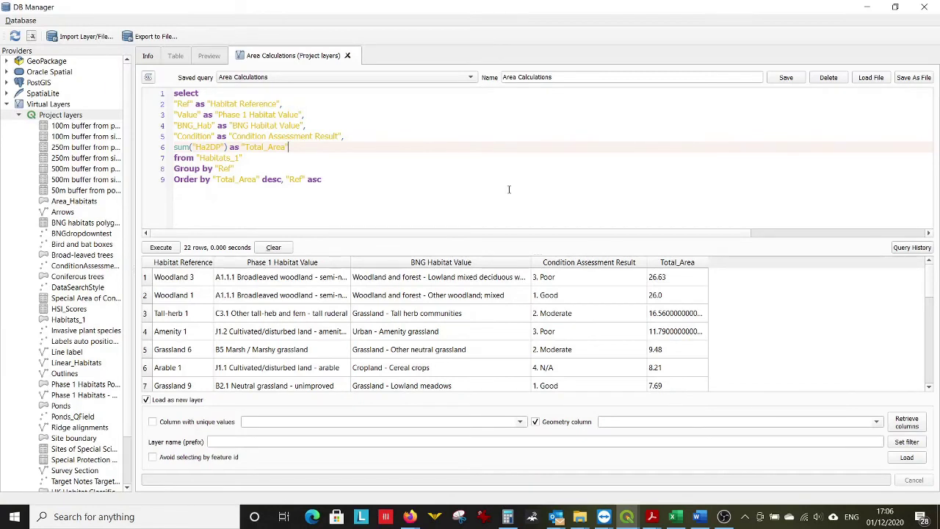
- Test-run the query with a trailing comma after the "Total_Area" alias, and rerun it with the comma removed
key(Down)
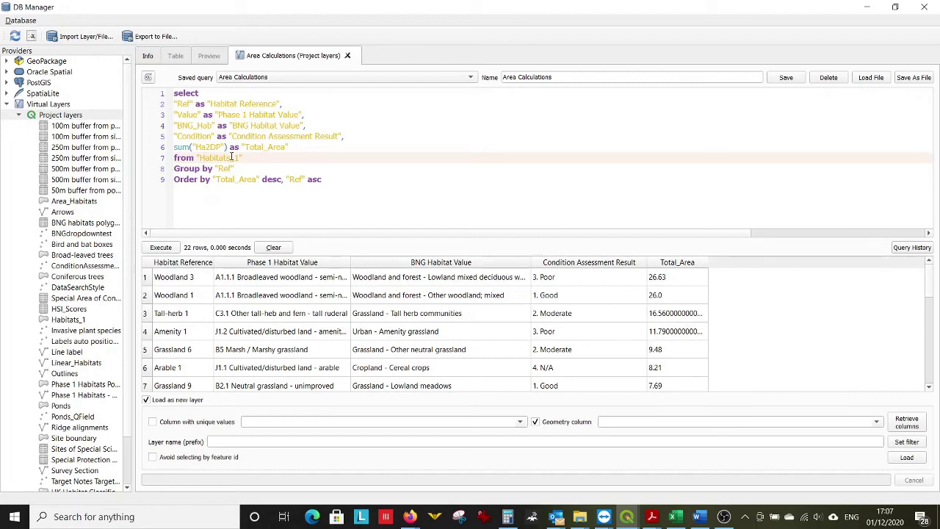
click(288, 147)
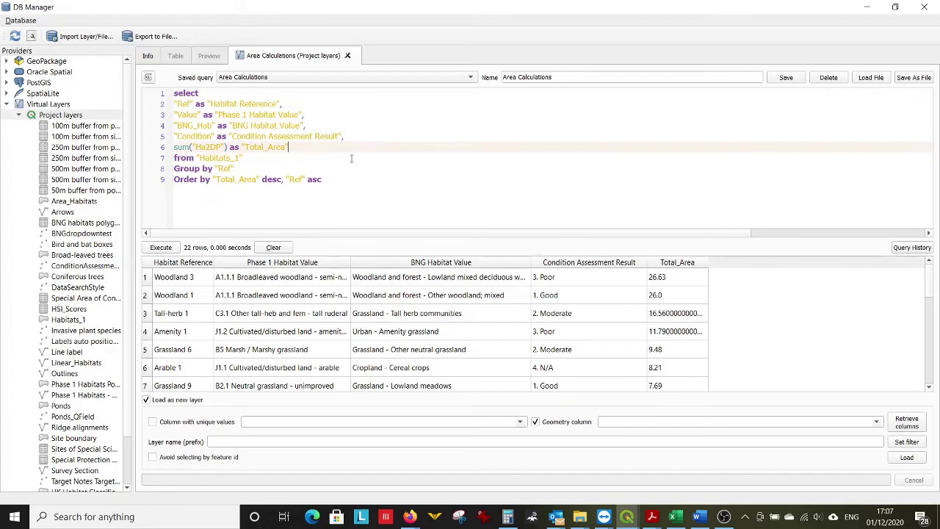
click(153, 251)
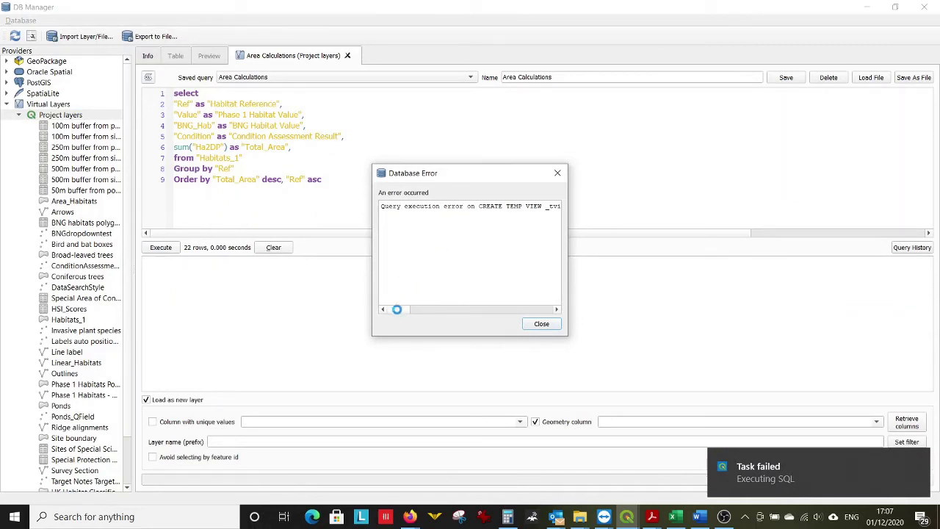
drag(398, 307, 542, 317)
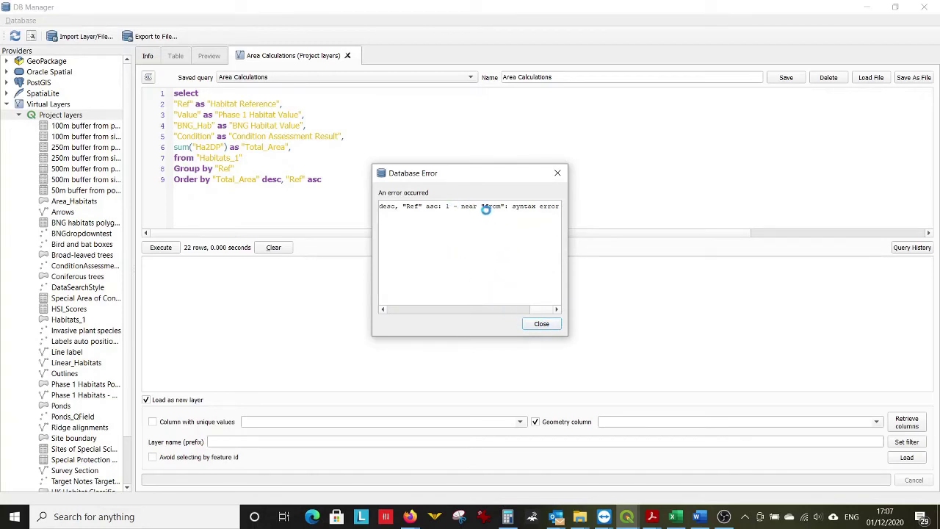
click(541, 325)
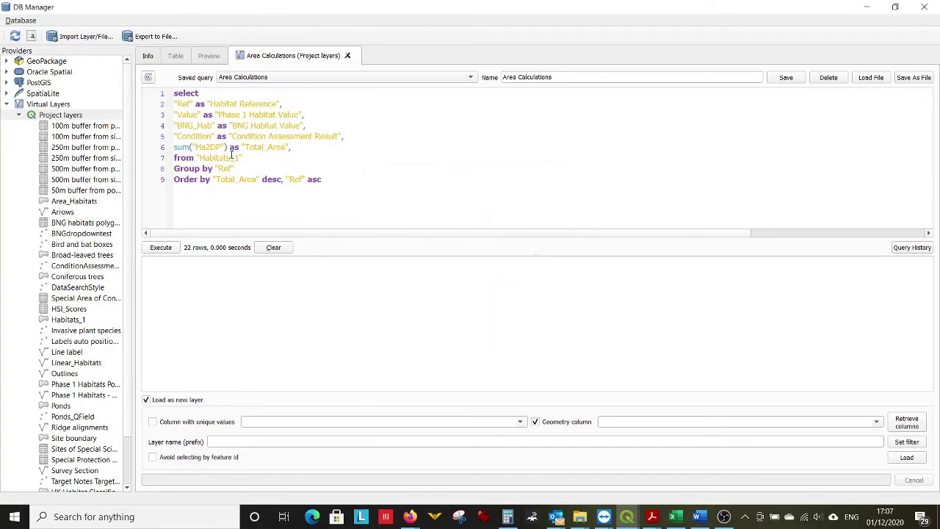
click(293, 148)
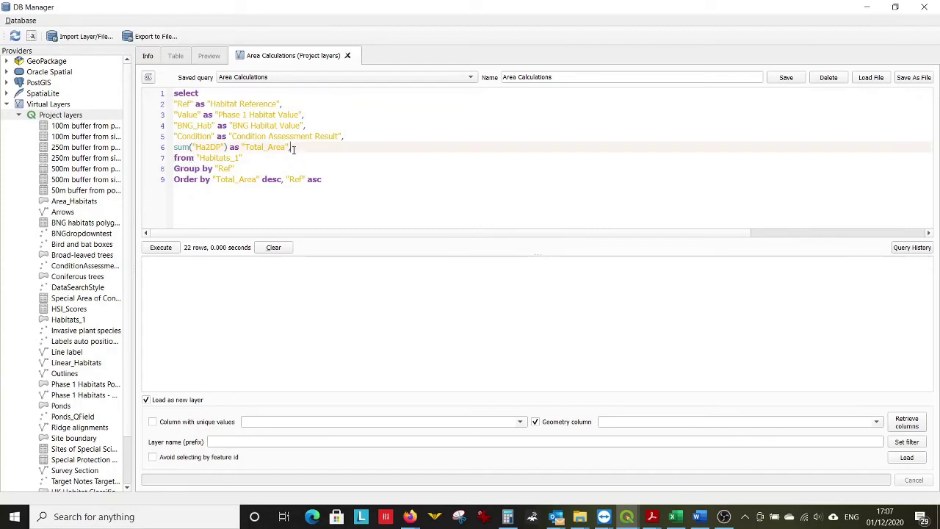
click(165, 249)
- Join the query lines from "Ref" through the Group by clause into one continuous line and test-run the query
click(291, 109)
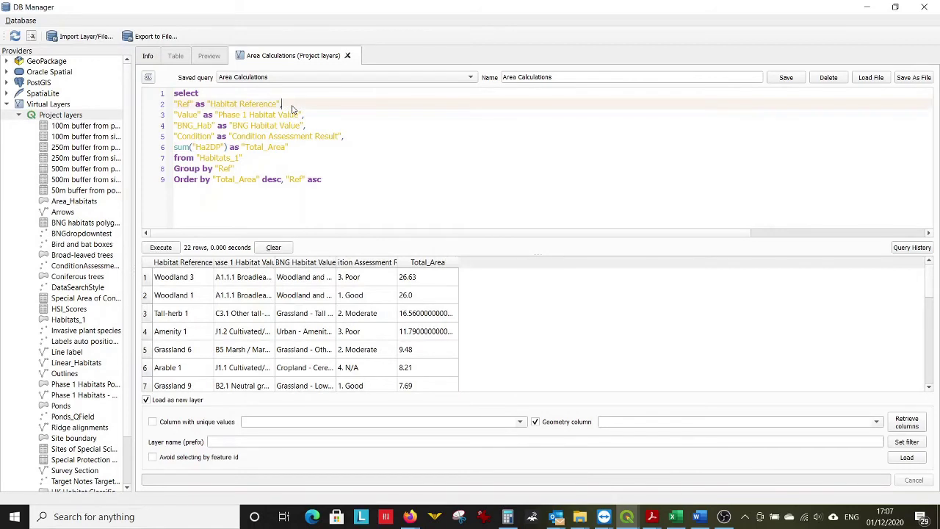
key(Delete)
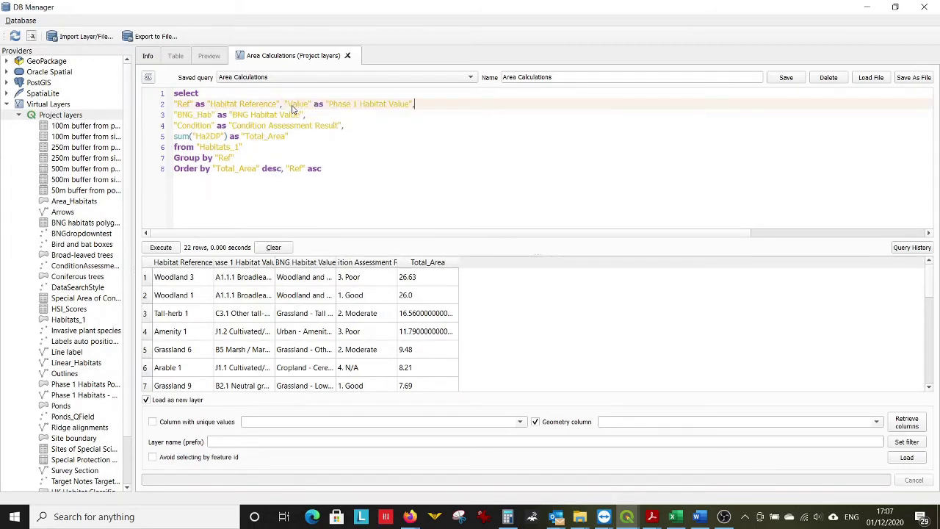
key(Delete)
key(Delete)
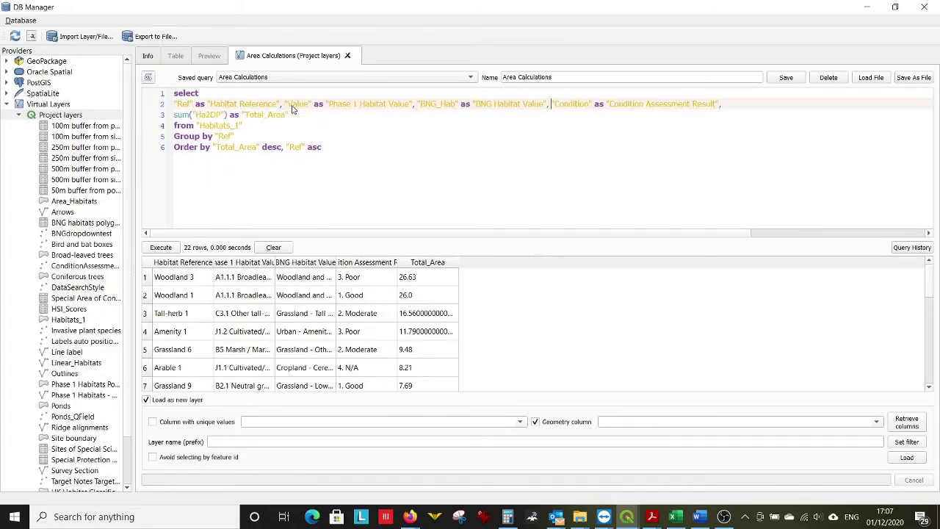
key(Delete)
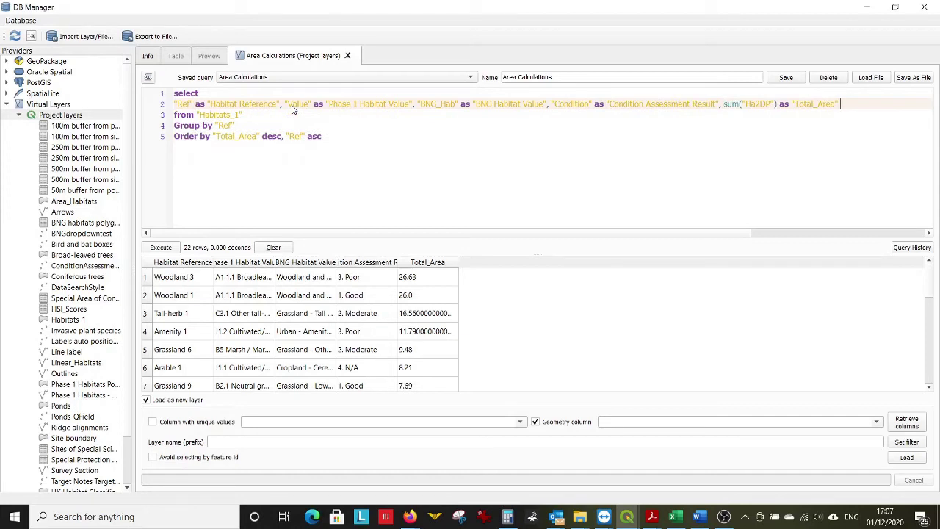
key(Delete)
key(Delete)
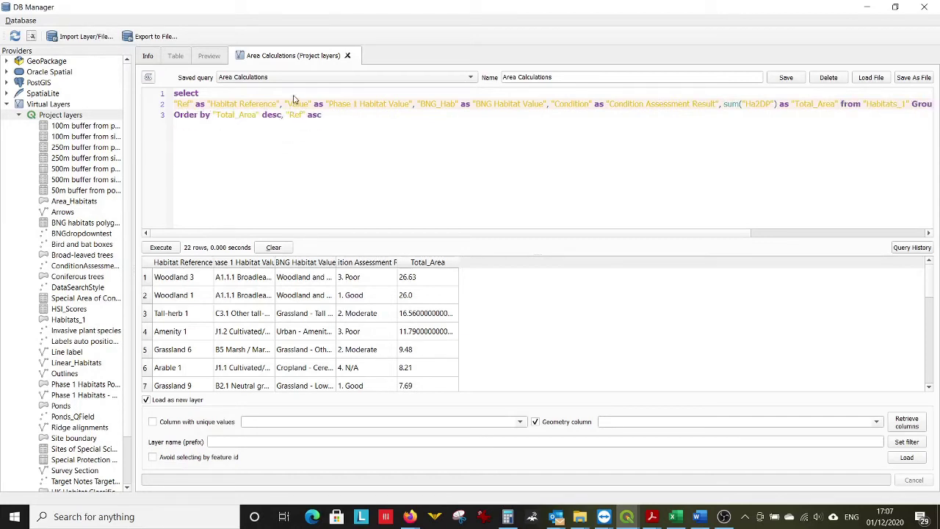
click(163, 248)
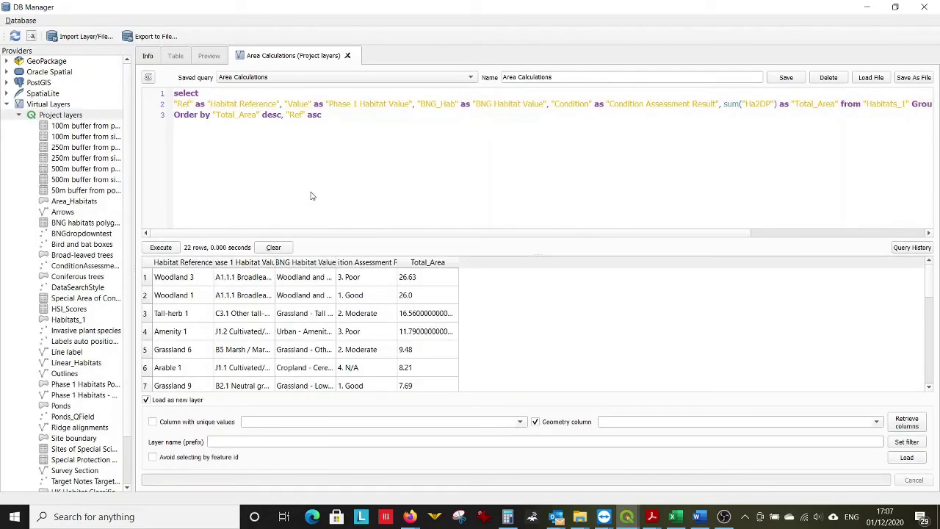
- Undo the line merges so each column and clause of the query is back on its own line
click(311, 196)
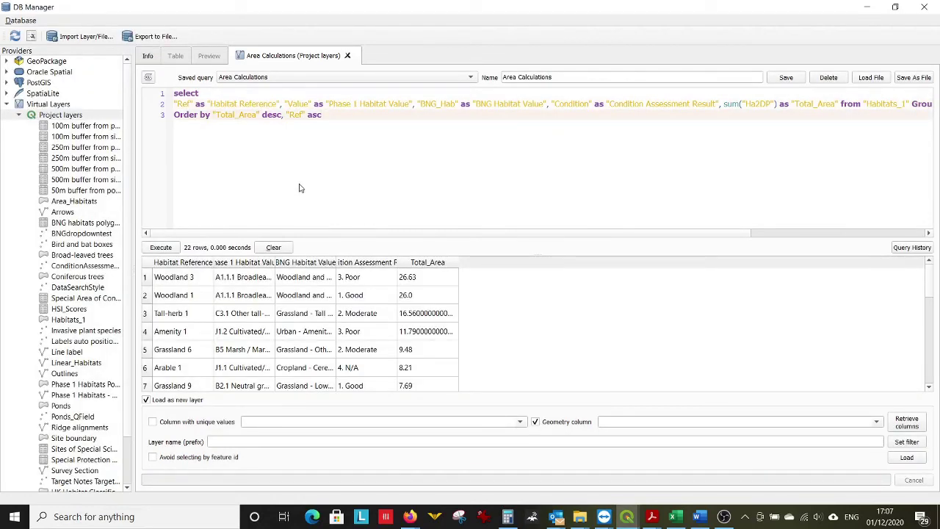
key(ctrl+z)
key(ctrl+z)
key(ctrl+z)
key(ctrl+z)
key(ctrl+z)
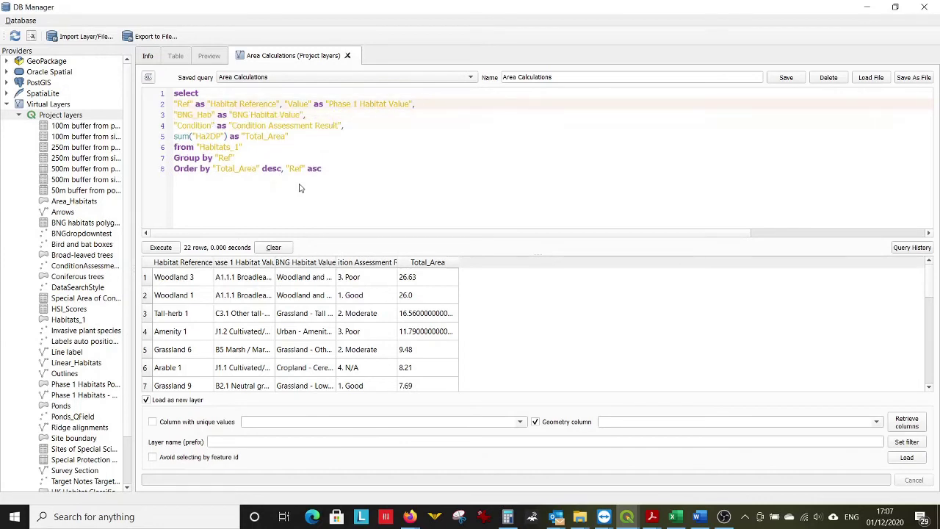
key(ctrl+z)
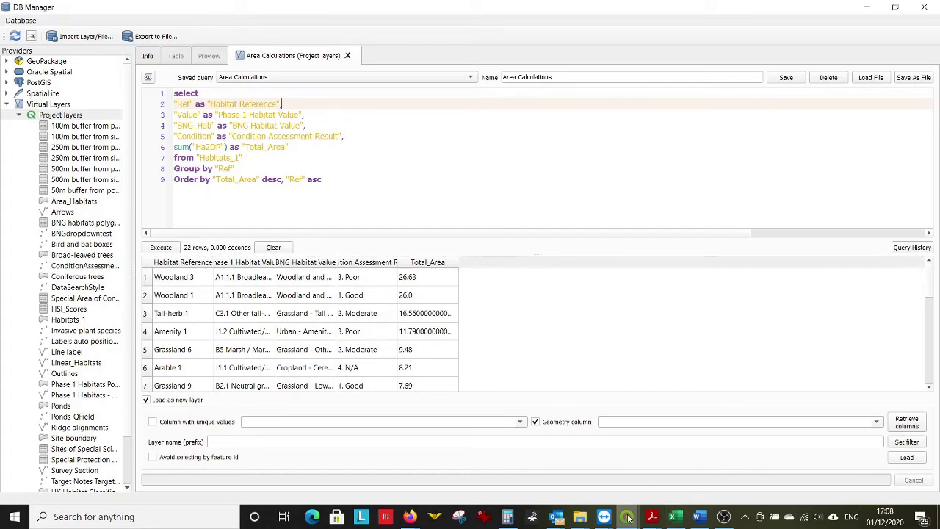
- Look over the Habitats_1 attribute table, return to DB Manager and insert a blank line below the "Habitat Reference" line of the query
mouse_move(630, 517)
click(631, 444)
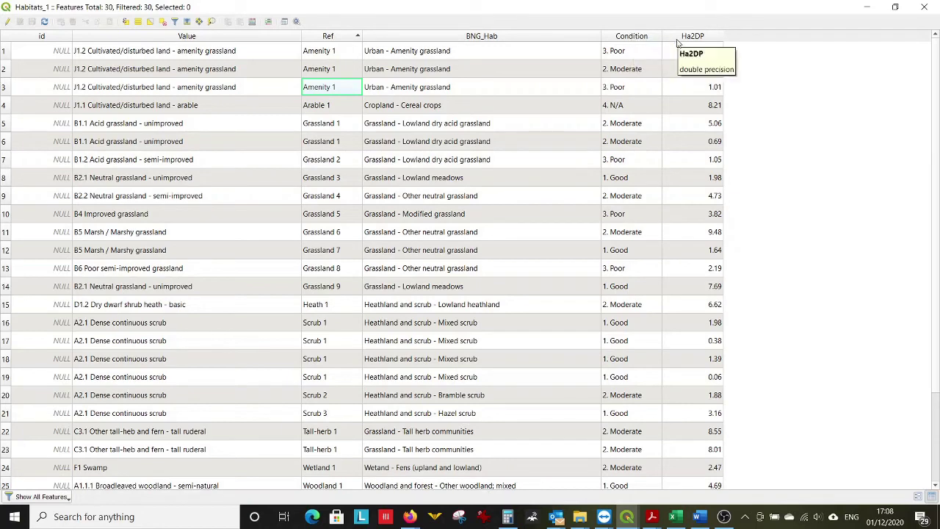
click(626, 516)
click(822, 465)
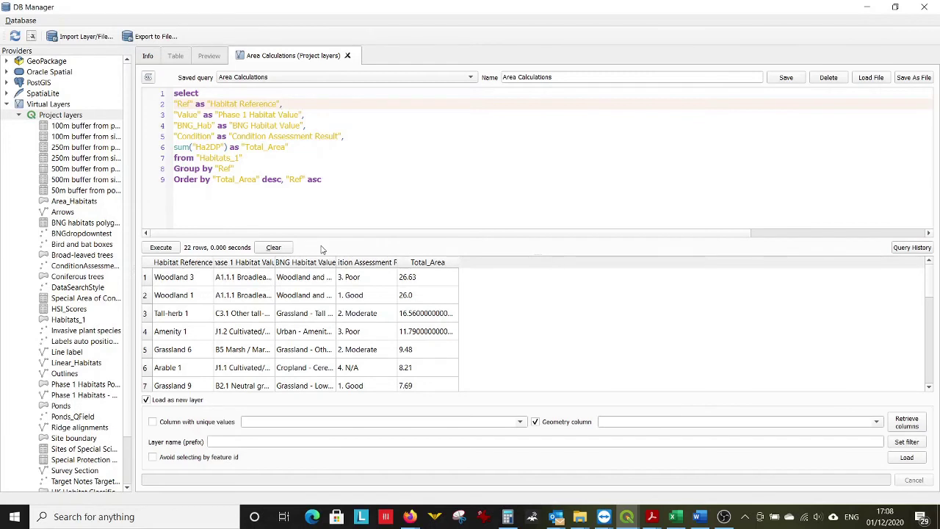
key(Return)
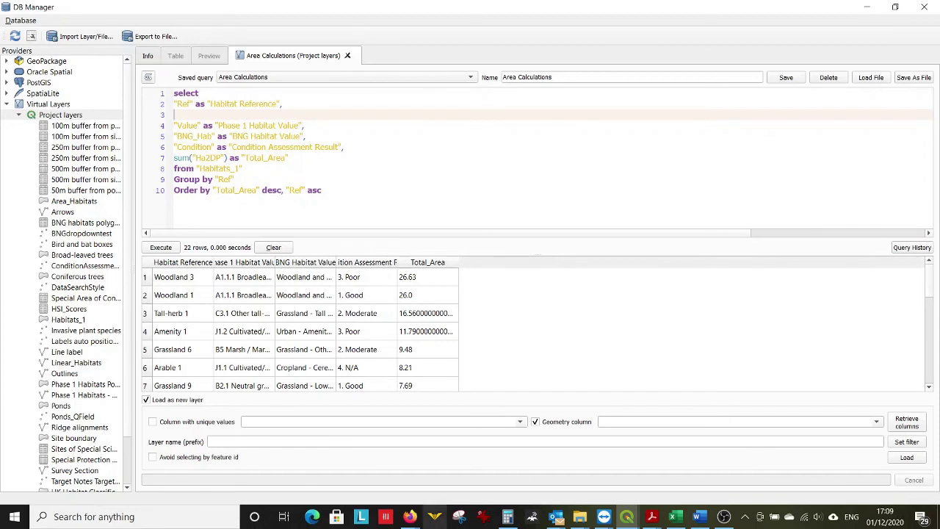
- Switch to Excel, enter "concatenate" in cell J9 of Sheet2 and put an equals sign in front of it
click(675, 517)
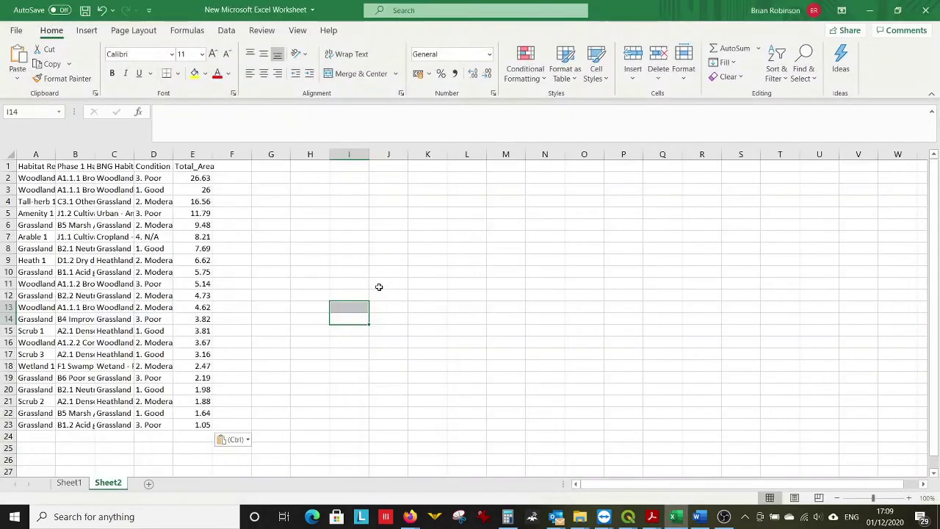
click(407, 260)
text(conc)
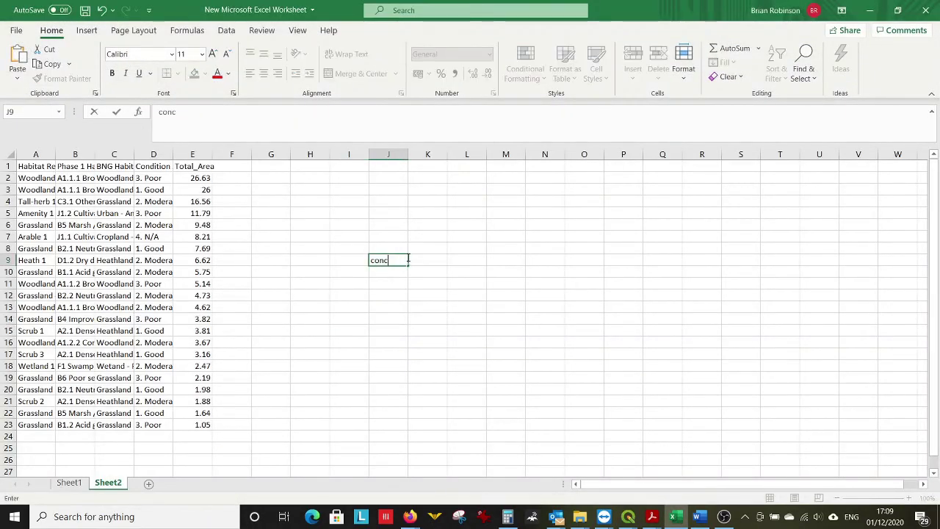
text(atenate)
key(ctrl+Return)
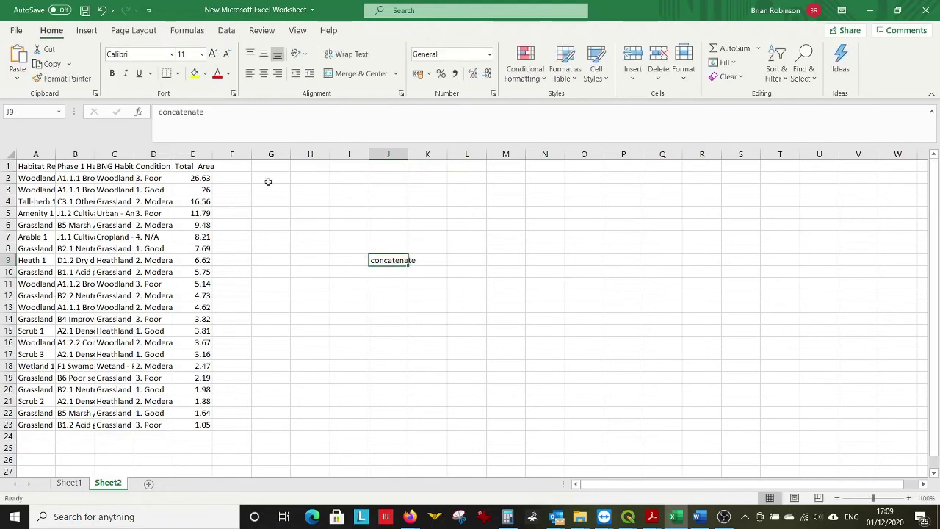
click(162, 112)
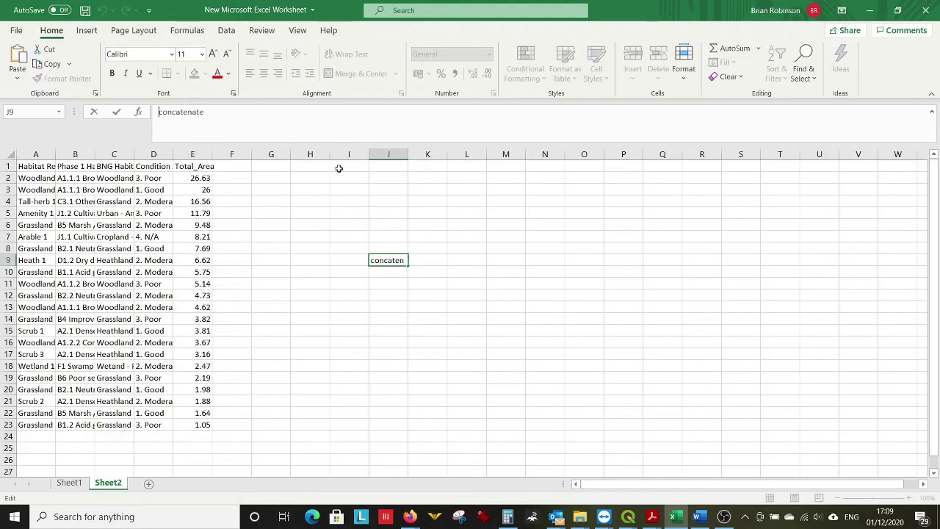
text(=)
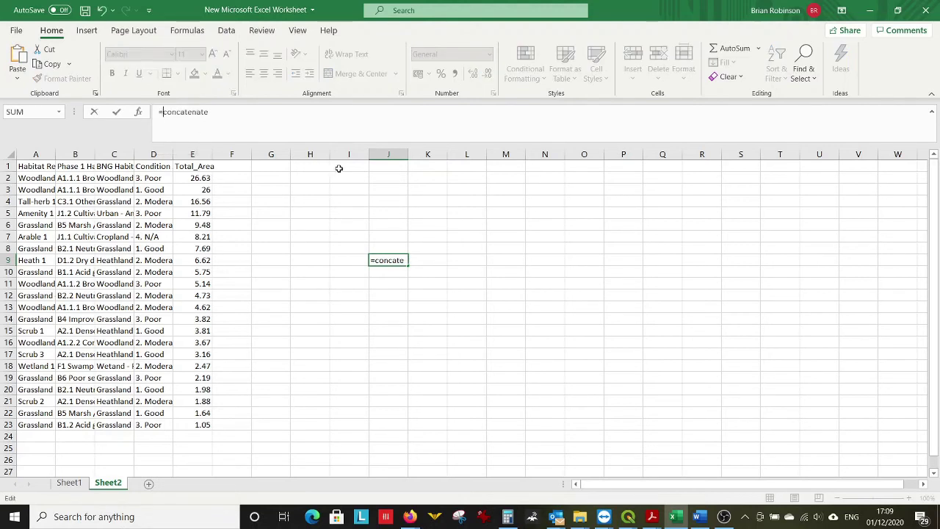
key(End)
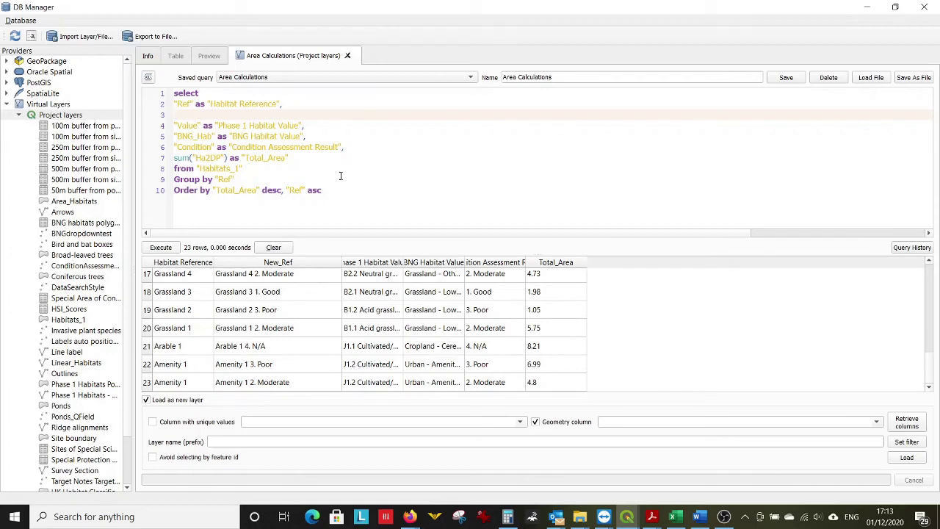
- In the DB Manager query, fill the blank line with concat("Ref",' ',"Condition") as "New_Ref", ending in a comma
text(concat)
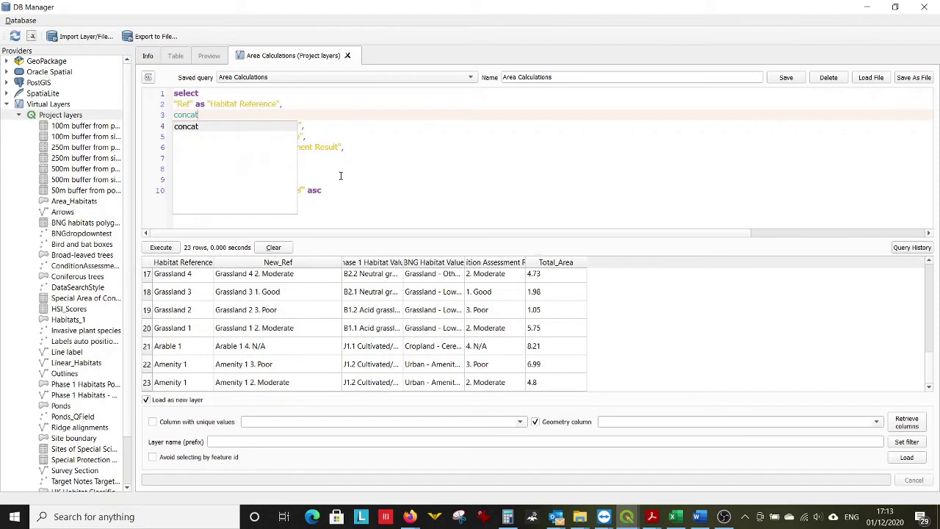
text(()
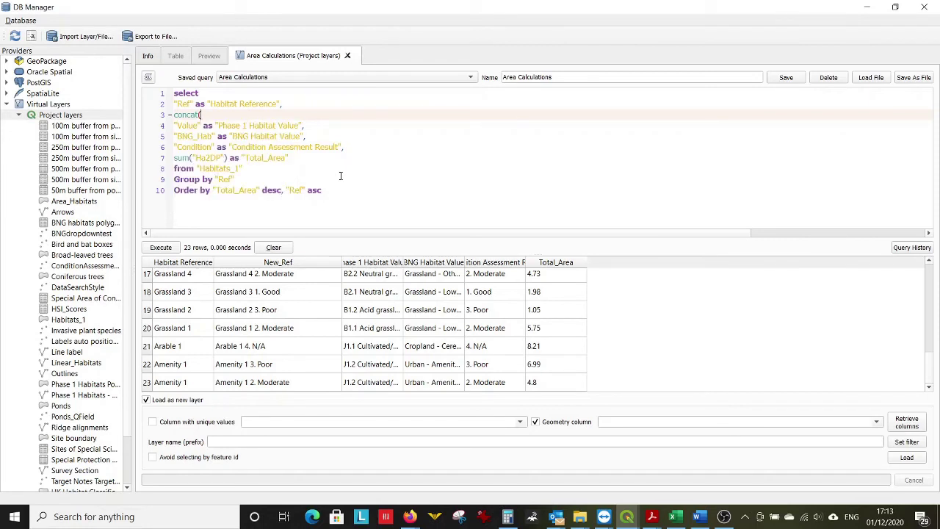
text(Ref )
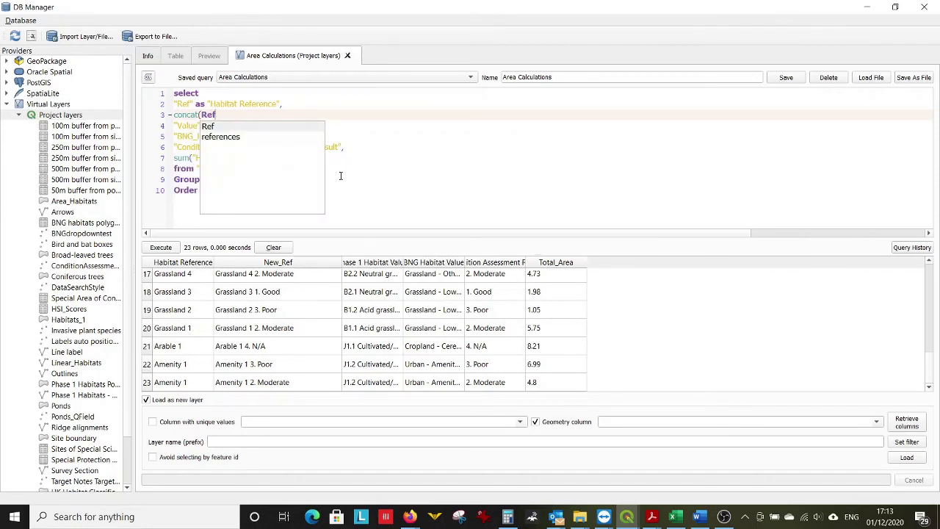
key(BackSpace)
key(BackSpace)
key(BackSpace)
key(BackSpace)
text("Ref")
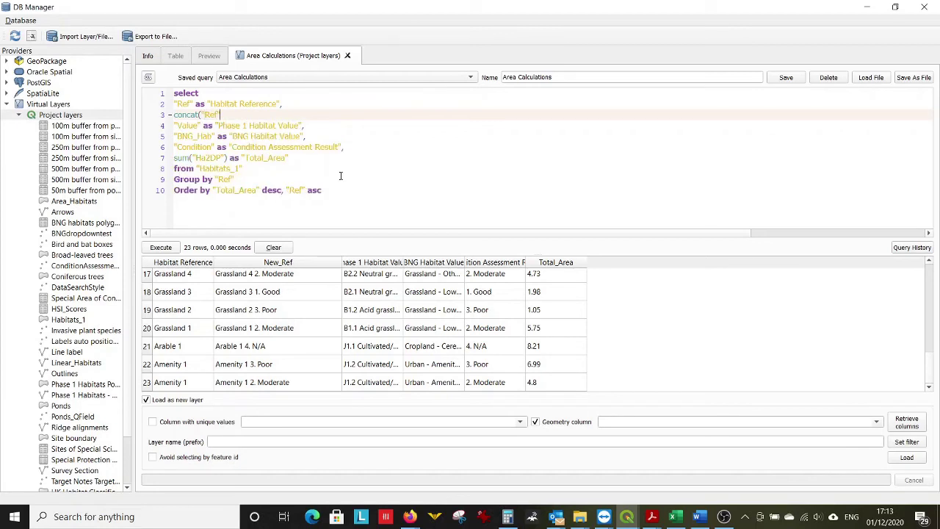
text(,')
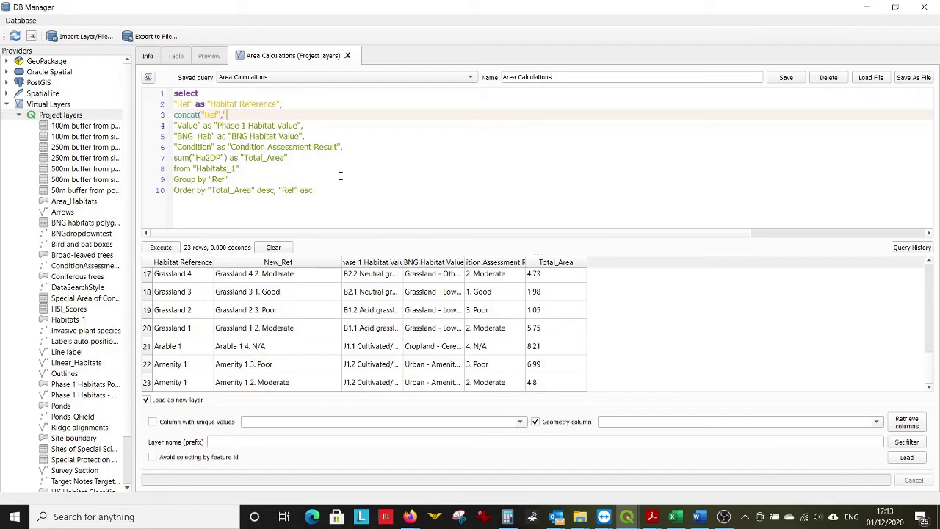
text( ')
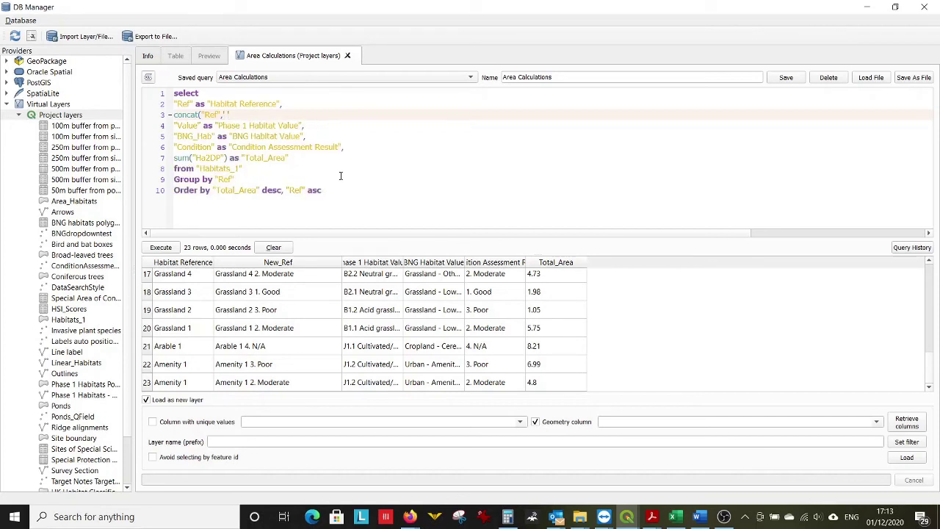
text(,')
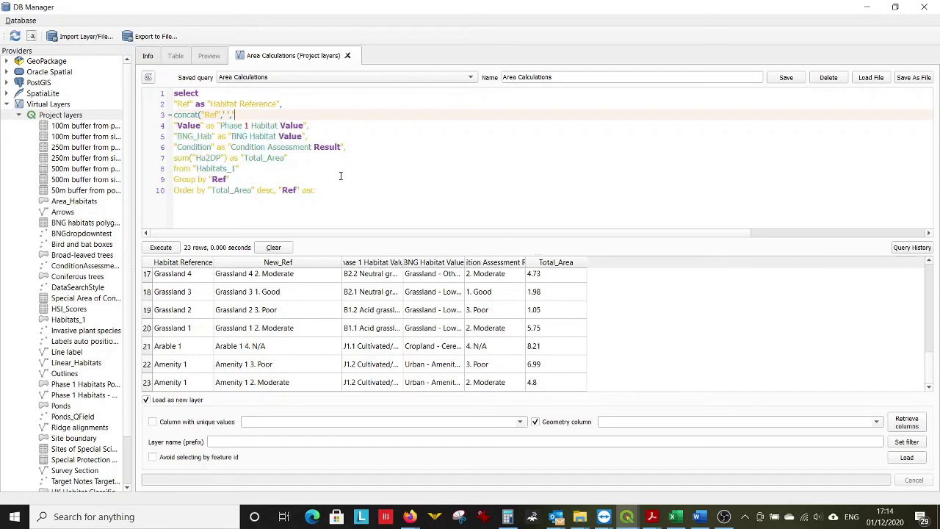
text(Condition")
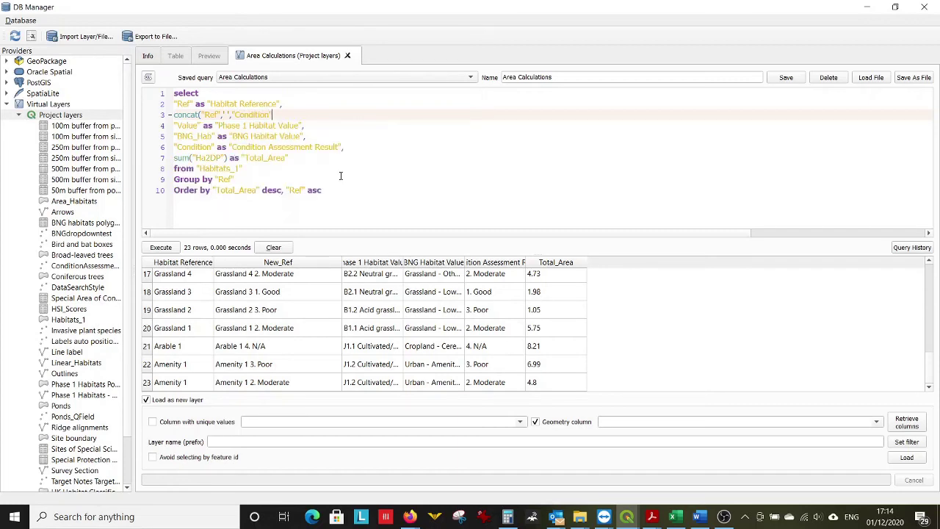
text() as "New_R)
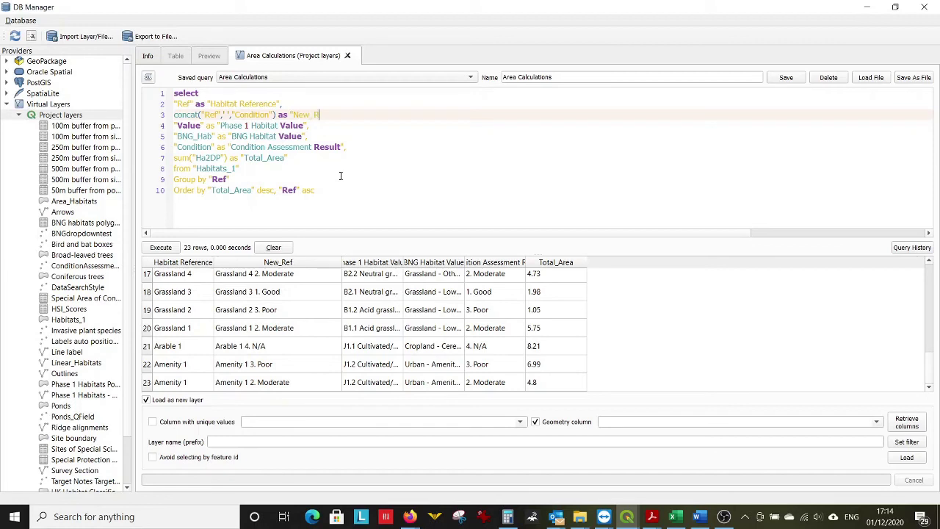
text(ef")
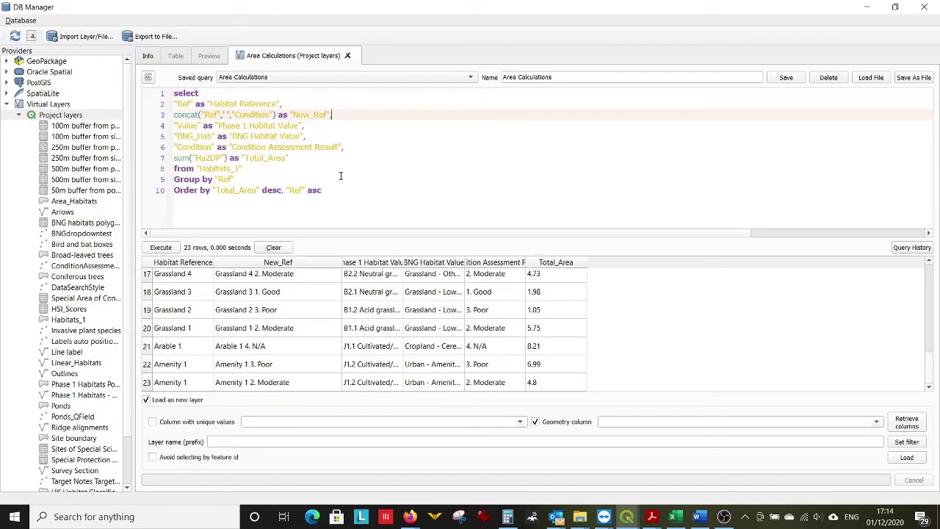
text(,)
- Change the Group by clause to group on "New_Ref"
key(Down)
key(Down)
key(Down)
key(Down)
key(Down)
key(Down)
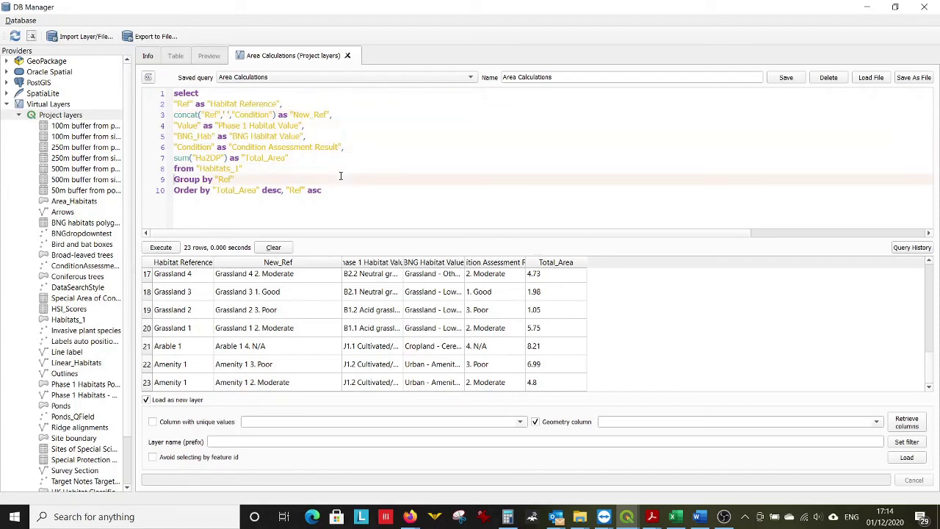
text(New_)
- Replace the "Total_Area" sort field in the Order by clause with "New_Ref", keeping desc
key(Down)
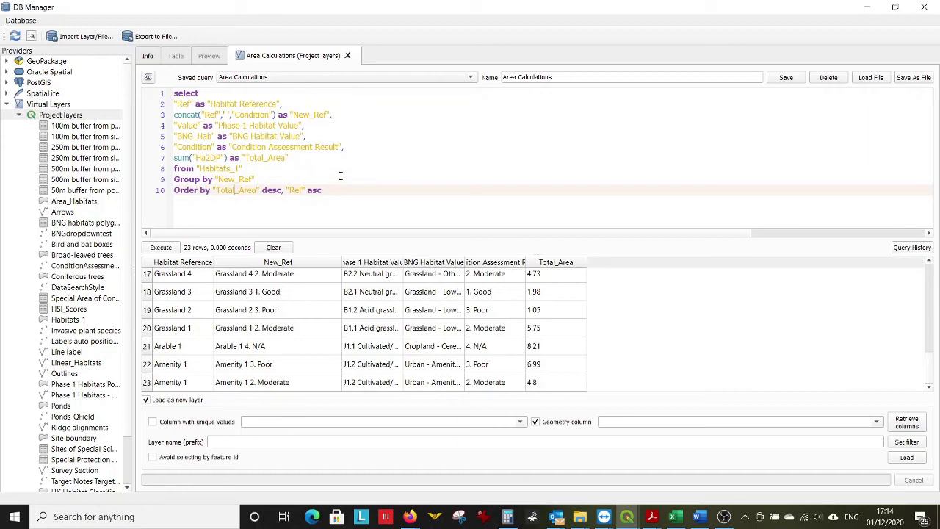
key(ctrl+shift+Left)
text(New)
key(ctrl+shift+Left)
key(Right)
key(ctrl+shift+Left)
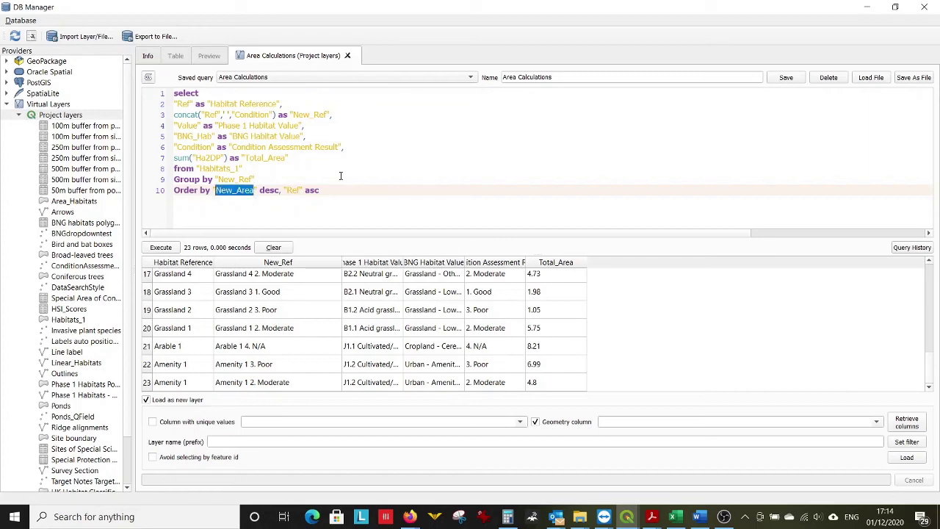
key(Right)
key(BackSpace)
key(BackSpace)
key(BackSpace)
key(BackSpace)
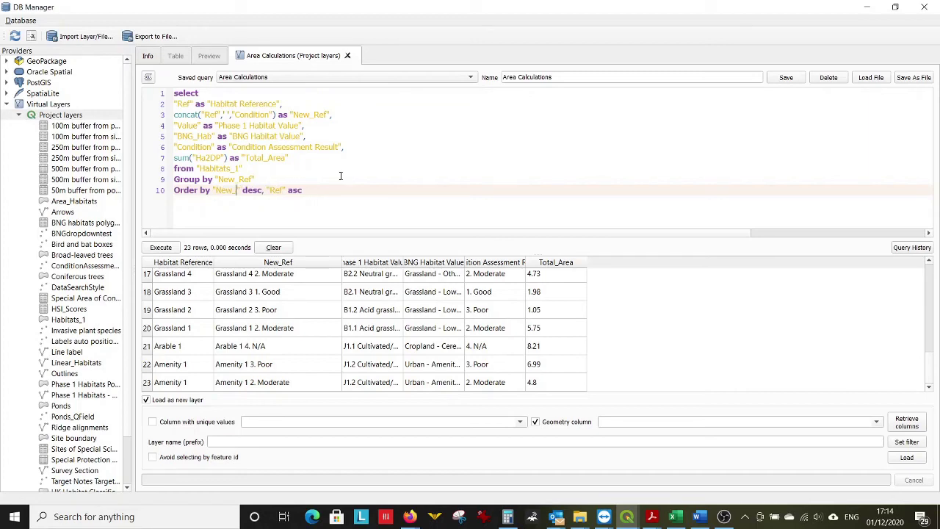
text(Ref)
- Run the query, look through the results to the last rows and widen the New_Ref column to show its full text
click(163, 249)
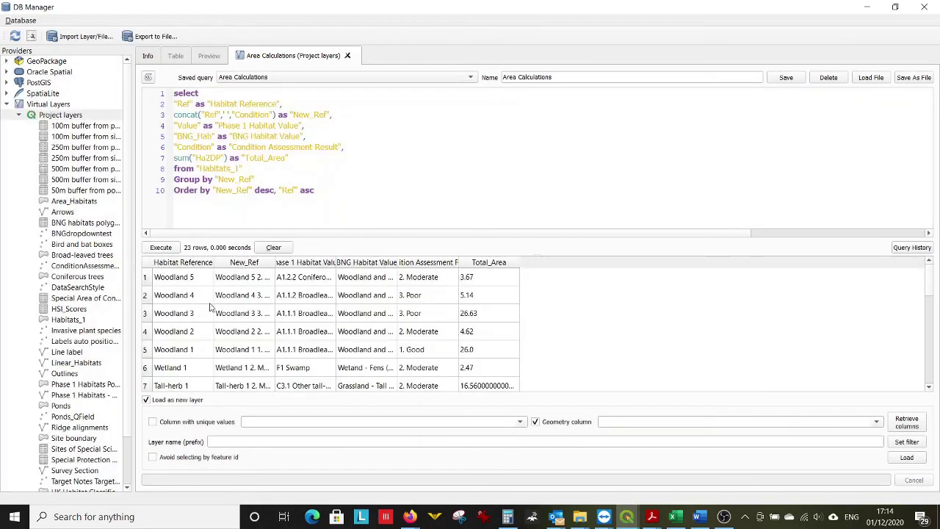
scroll(206, 329, down, 2)
scroll(205, 329, down, 4)
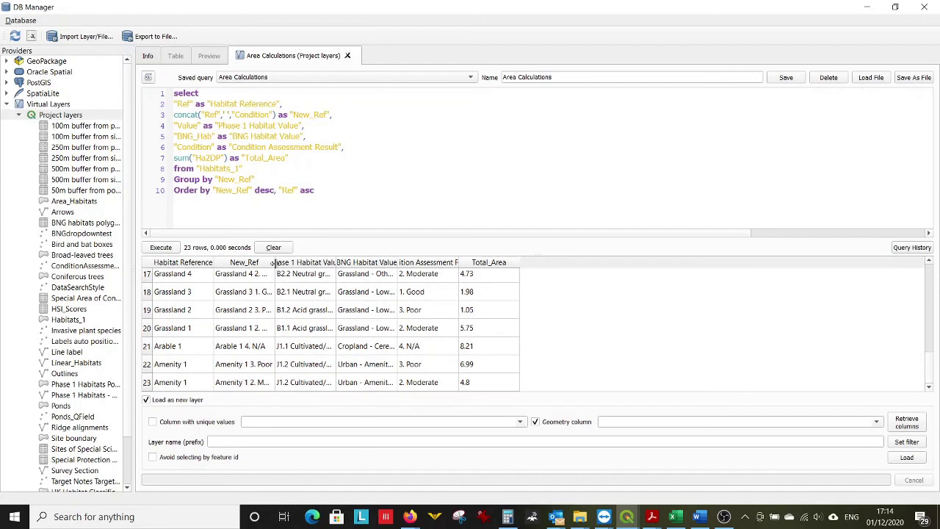
drag(273, 263, 340, 263)
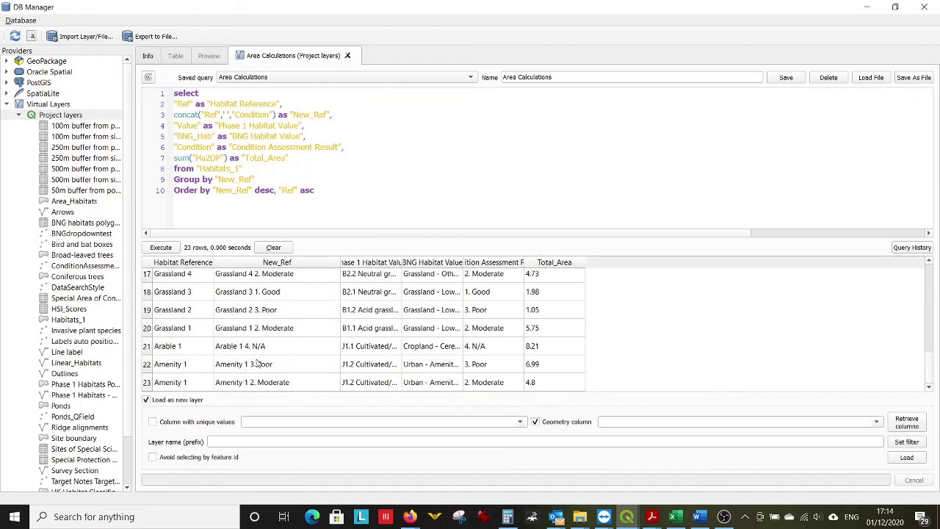